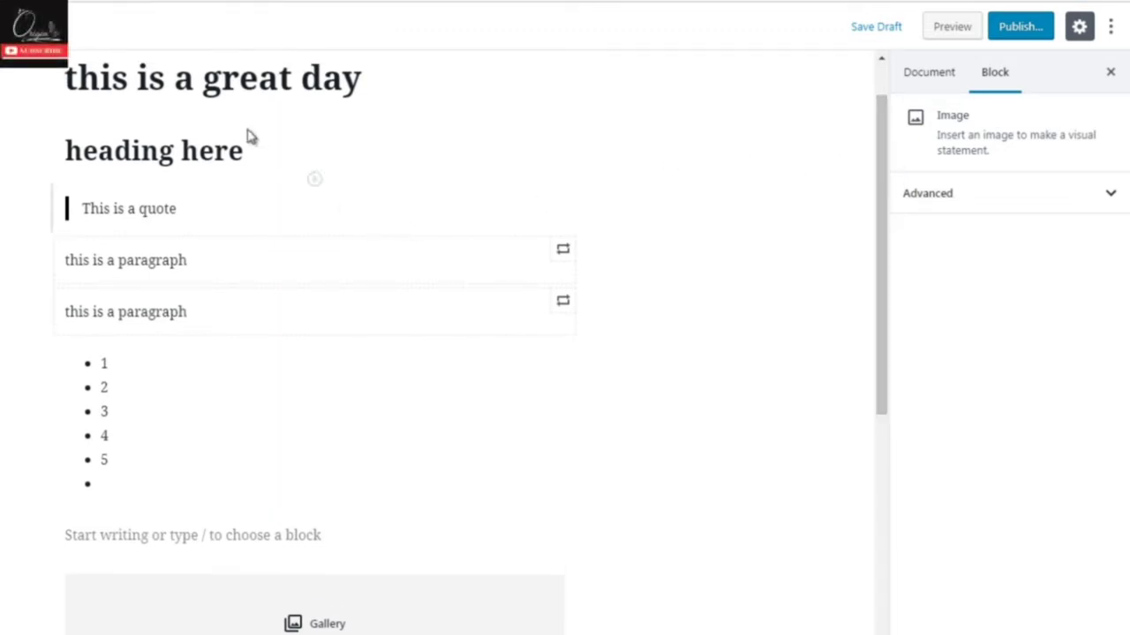
# - Select the "heading here" text and view the heading block's additional options
pyautogui.click(241, 151)
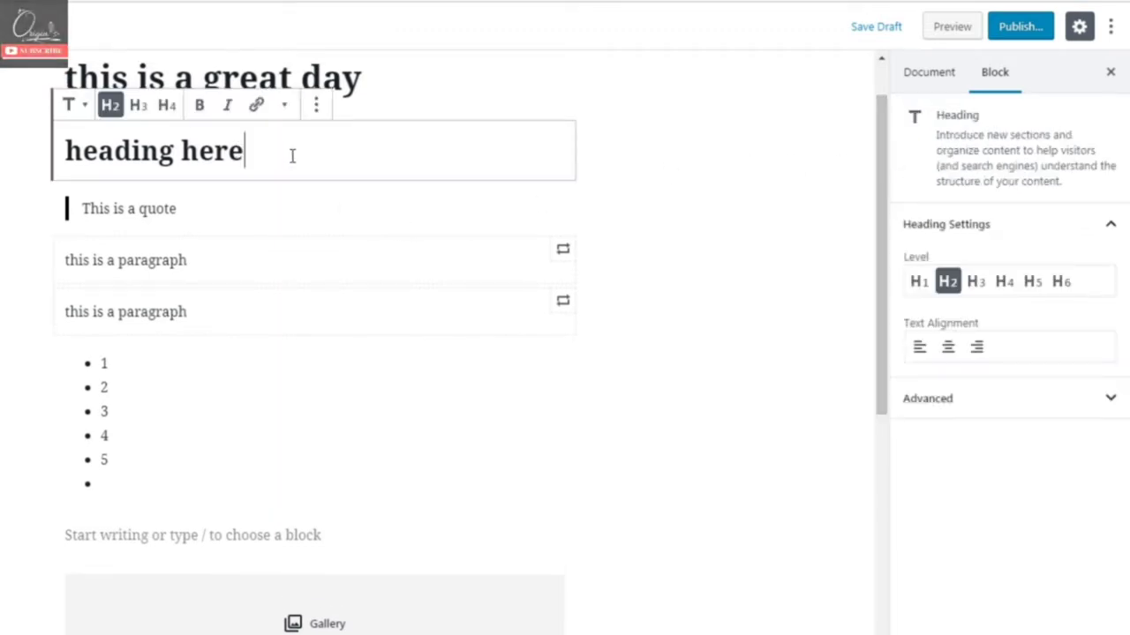
pyautogui.moveTo(249, 149); pyautogui.dragTo(67, 151)
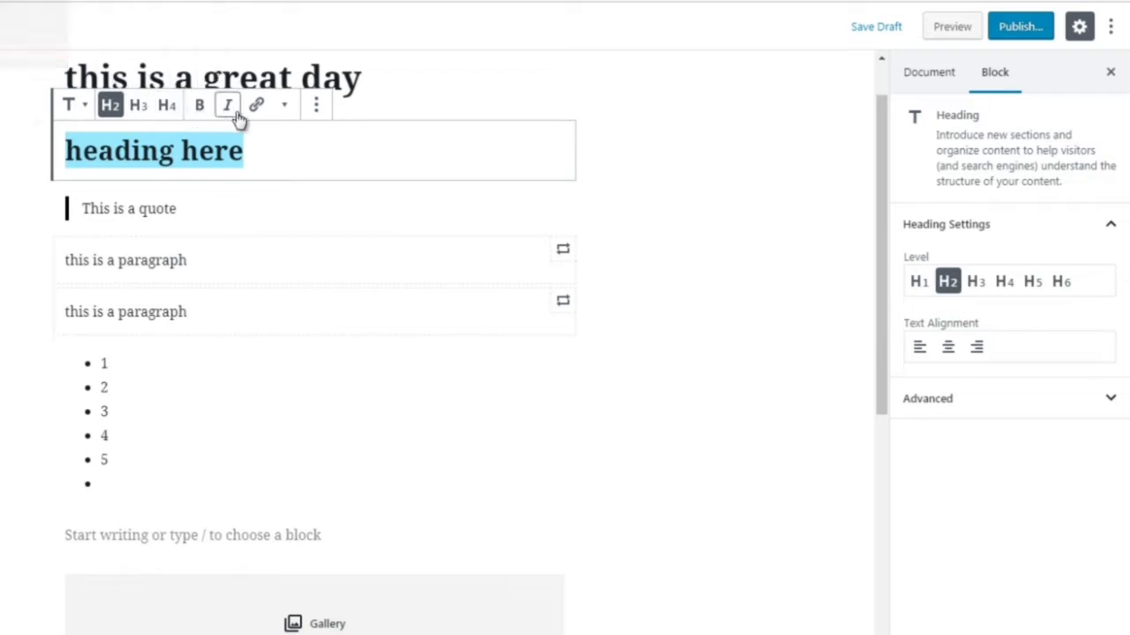
pyautogui.click(319, 106)
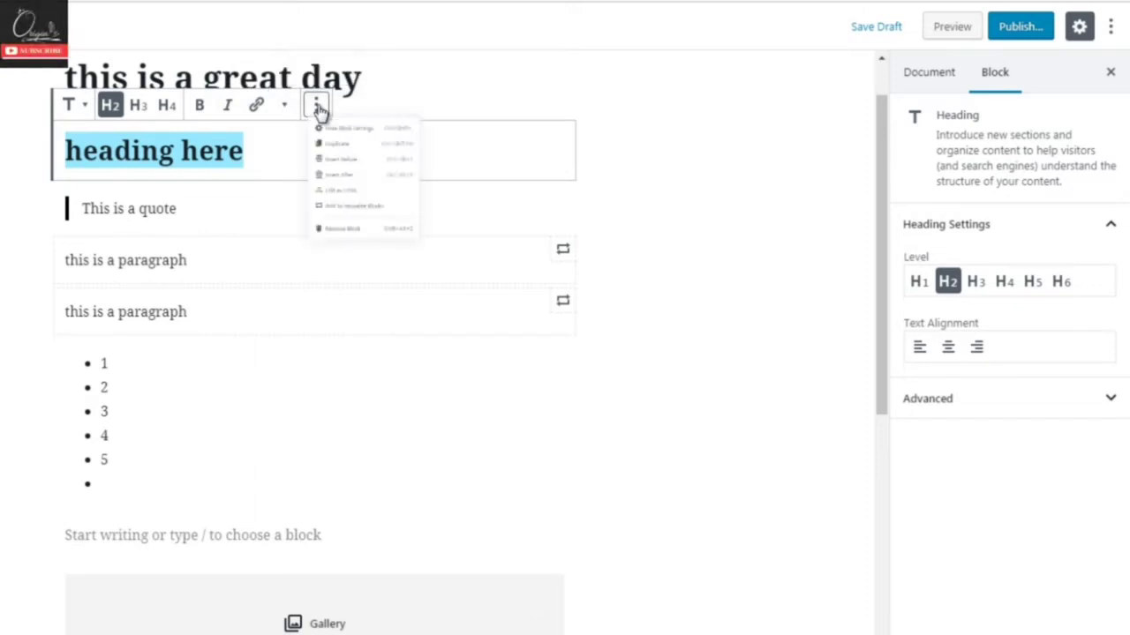
pyautogui.click(649, 208)
# - Examine the "heading here" block's level and text alignment choices, and expand its advanced settings
pyautogui.click(272, 153)
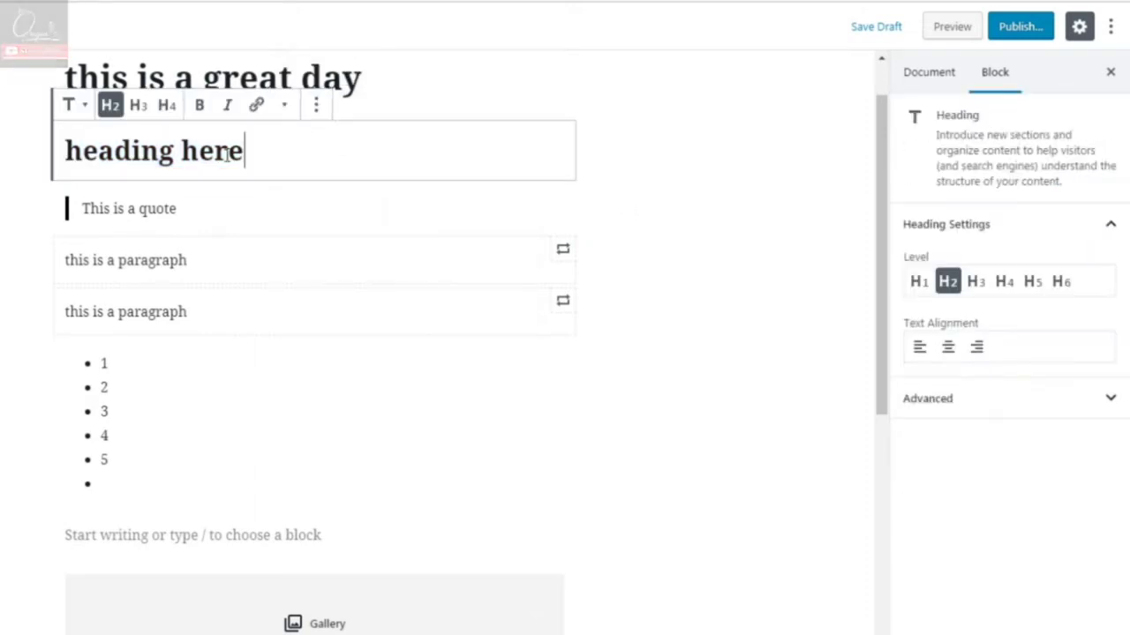
pyautogui.moveTo(241, 151); pyautogui.dragTo(71, 151)
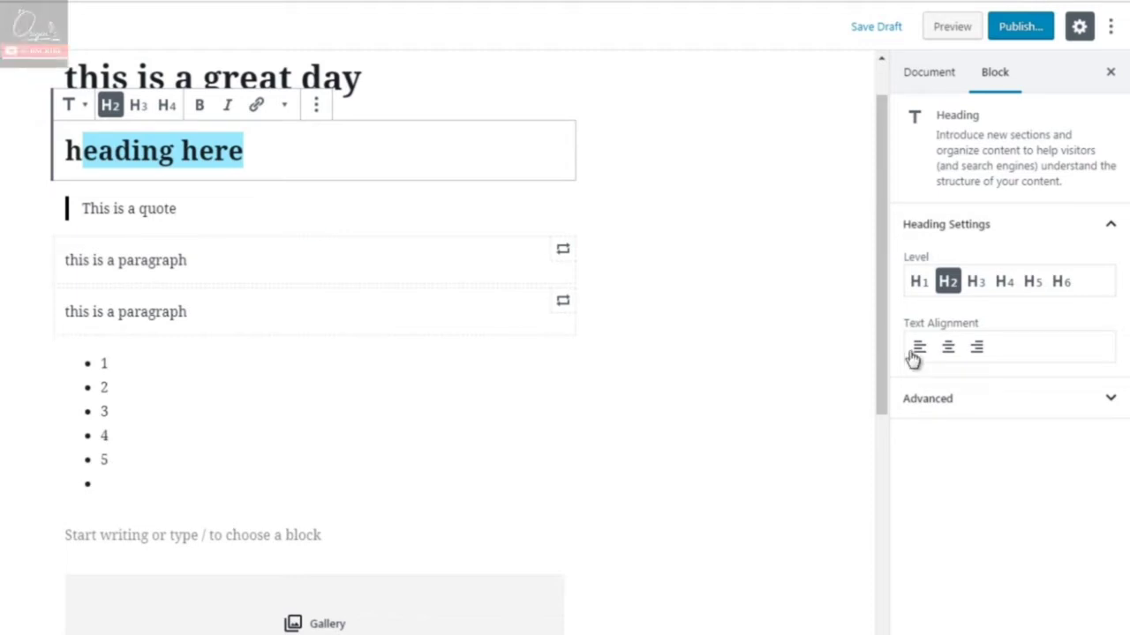
pyautogui.click(285, 144)
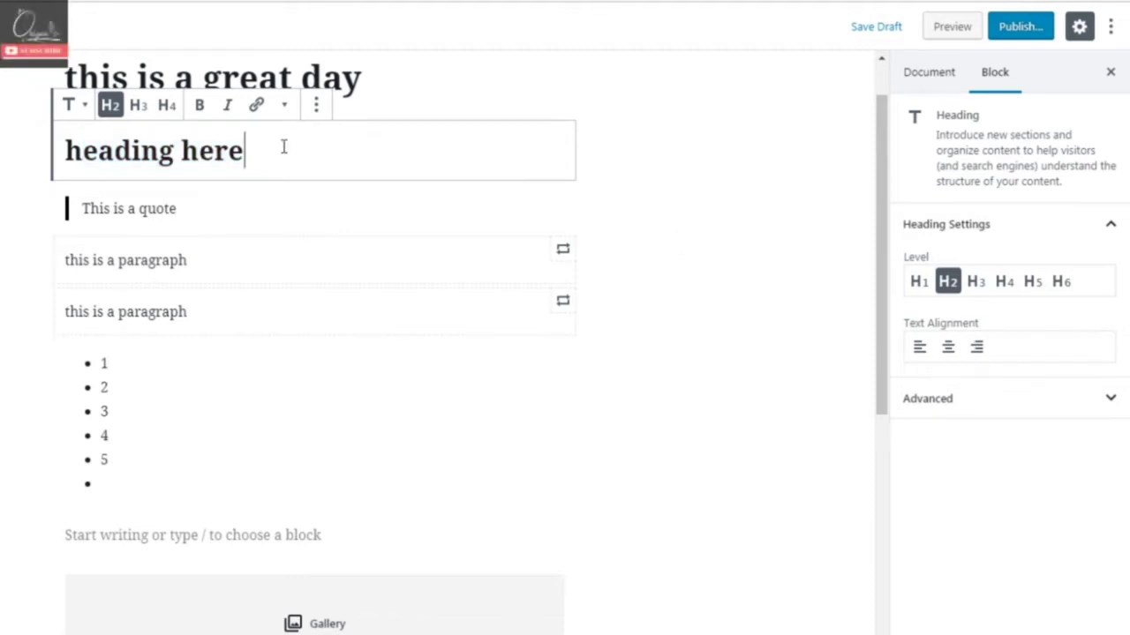
pyautogui.moveTo(285, 144); pyautogui.dragTo(315, 173)
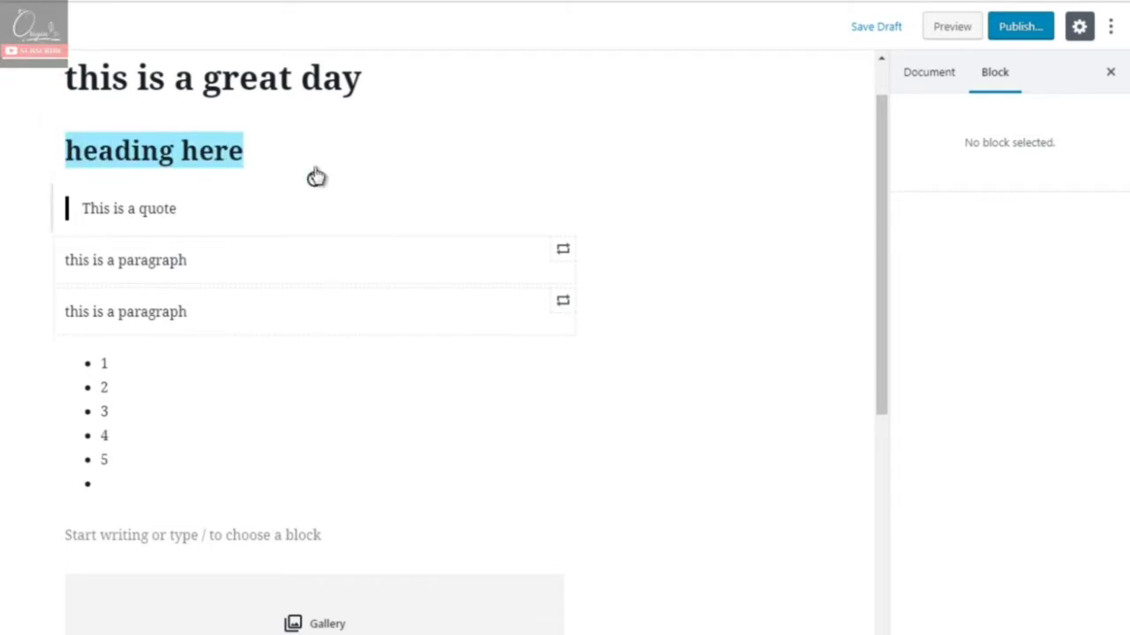
pyautogui.click(265, 152)
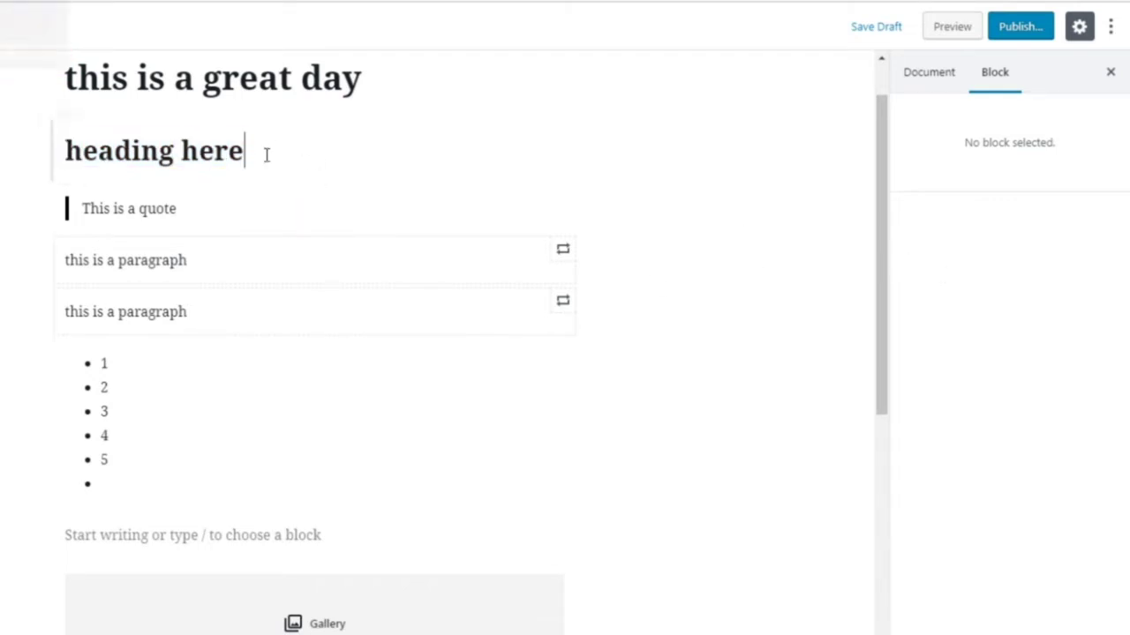
pyautogui.click(238, 210)
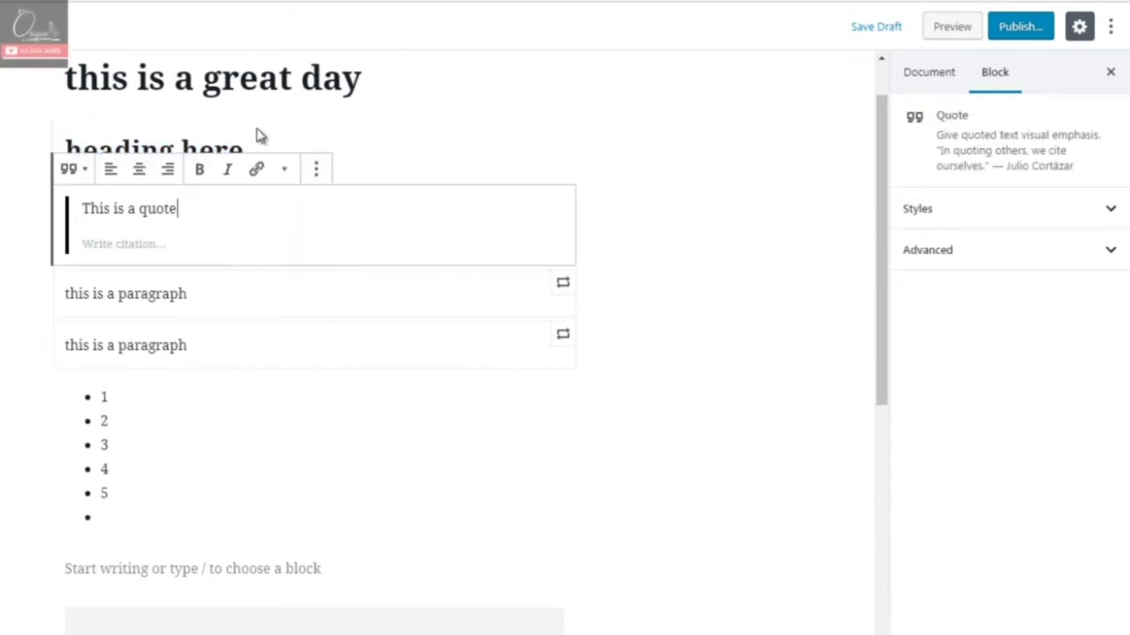
pyautogui.click(250, 146)
pyautogui.moveTo(248, 148); pyautogui.dragTo(67, 150)
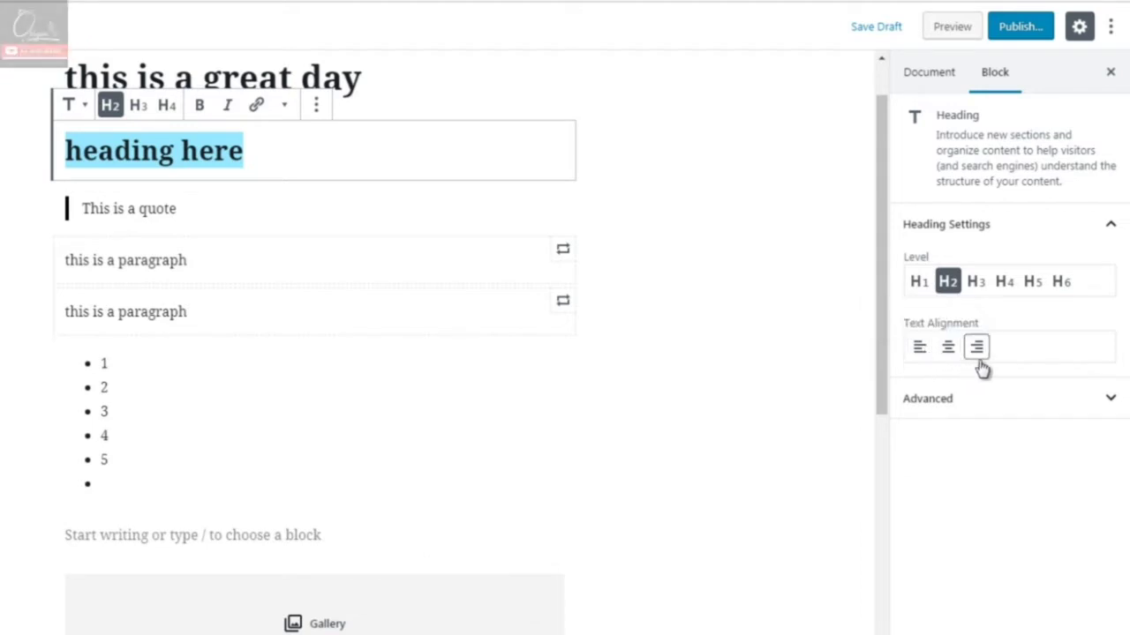
pyautogui.click(958, 400)
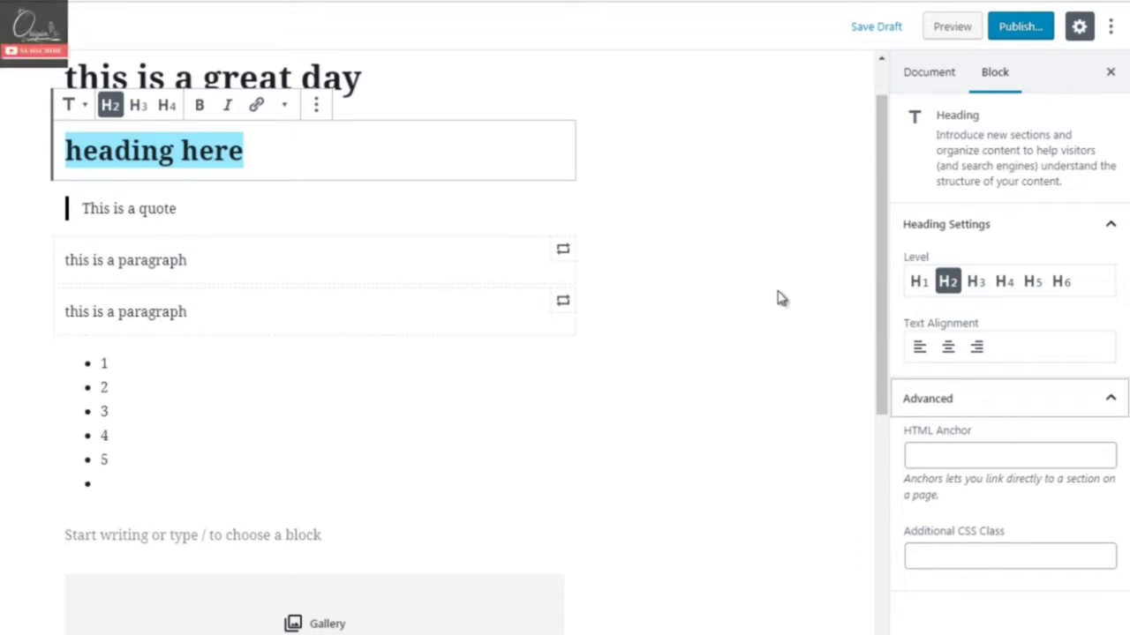
# - Convert the bulleted list of items 1 to 5 into a numbered list and restore the bullets
pyautogui.click(136, 397)
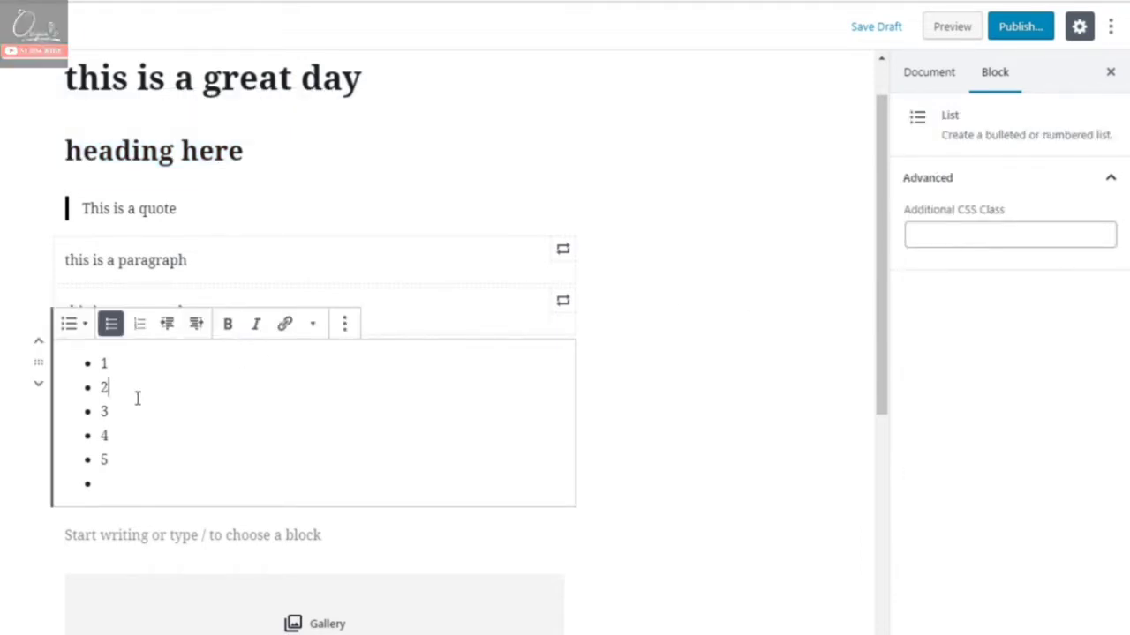
pyautogui.moveTo(118, 477); pyautogui.dragTo(103, 362)
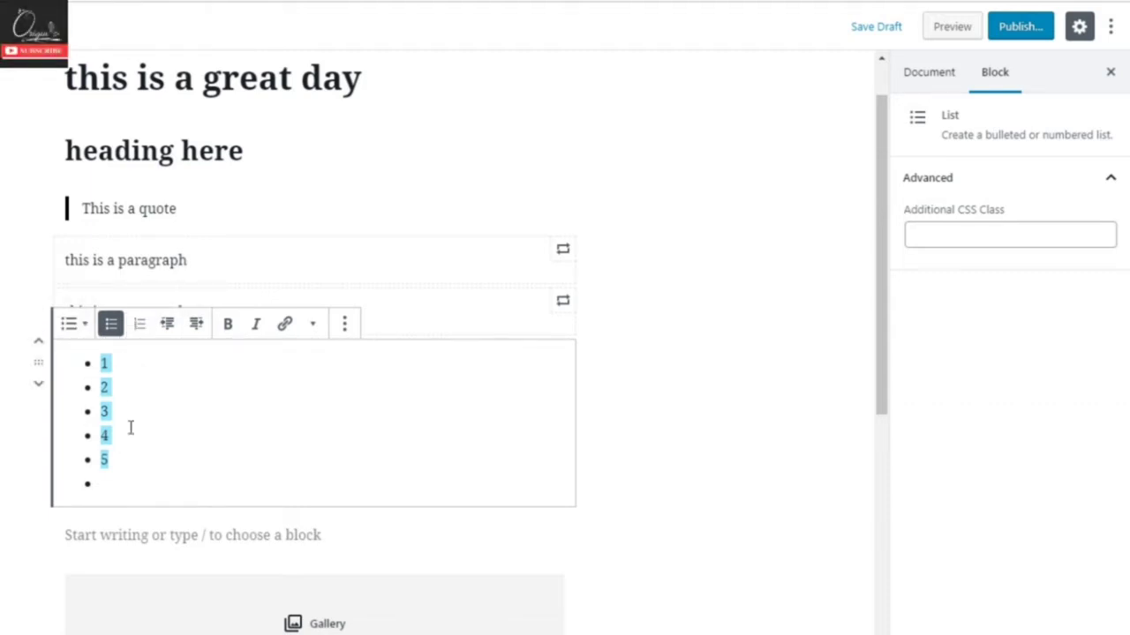
pyautogui.click(139, 324)
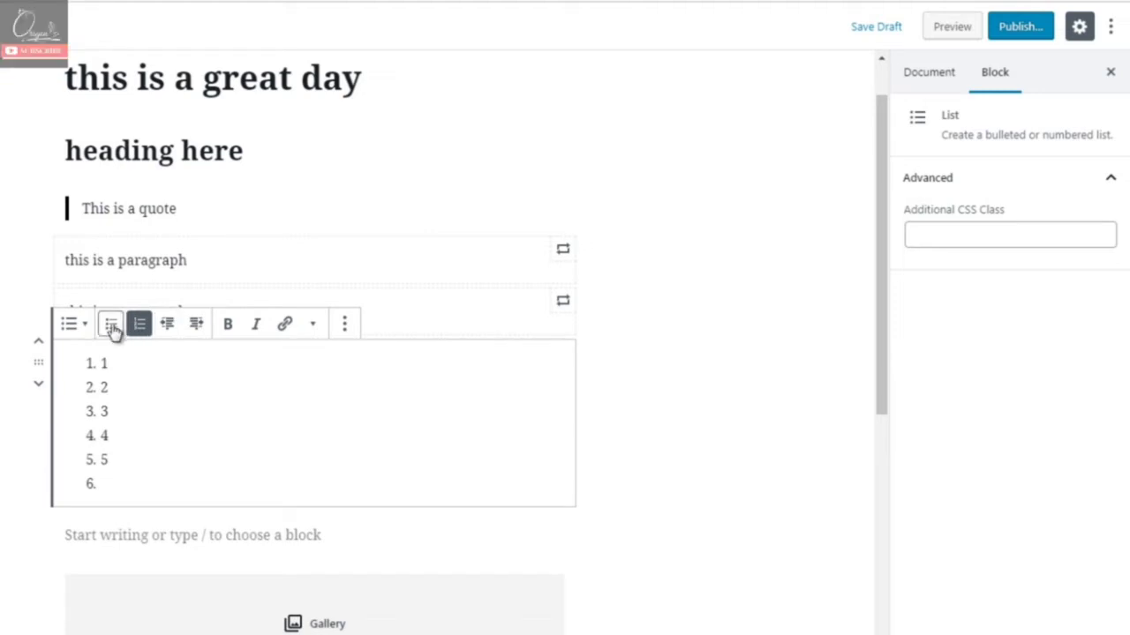
pyautogui.click(111, 324)
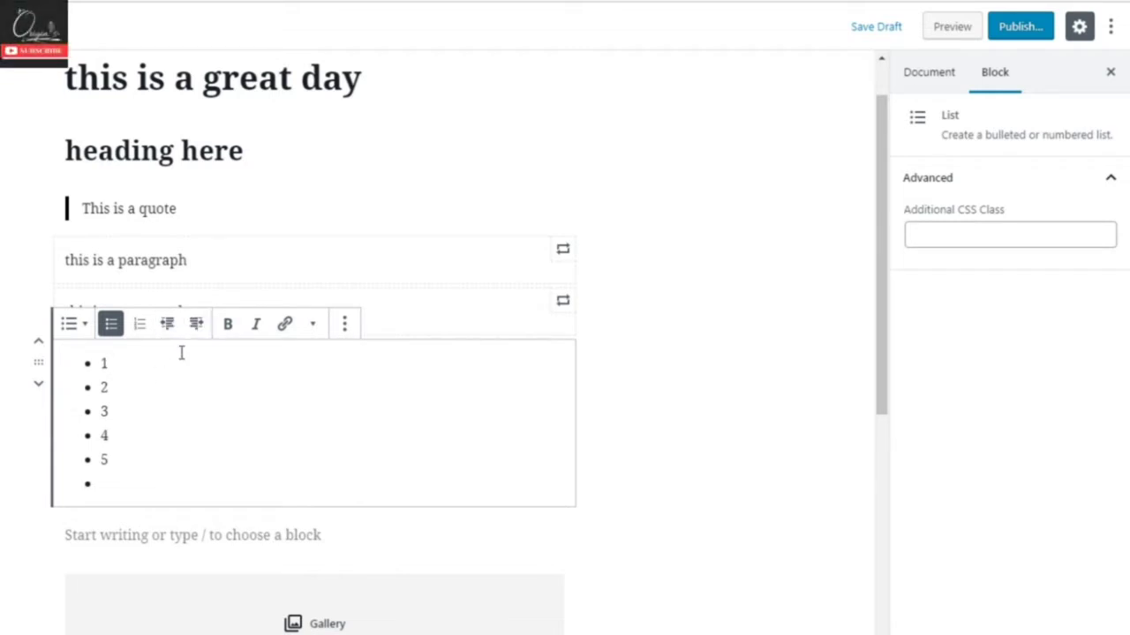
# - Make the first item of the bulleted list bold and italic
pyautogui.moveTo(94, 363); pyautogui.dragTo(108, 363)
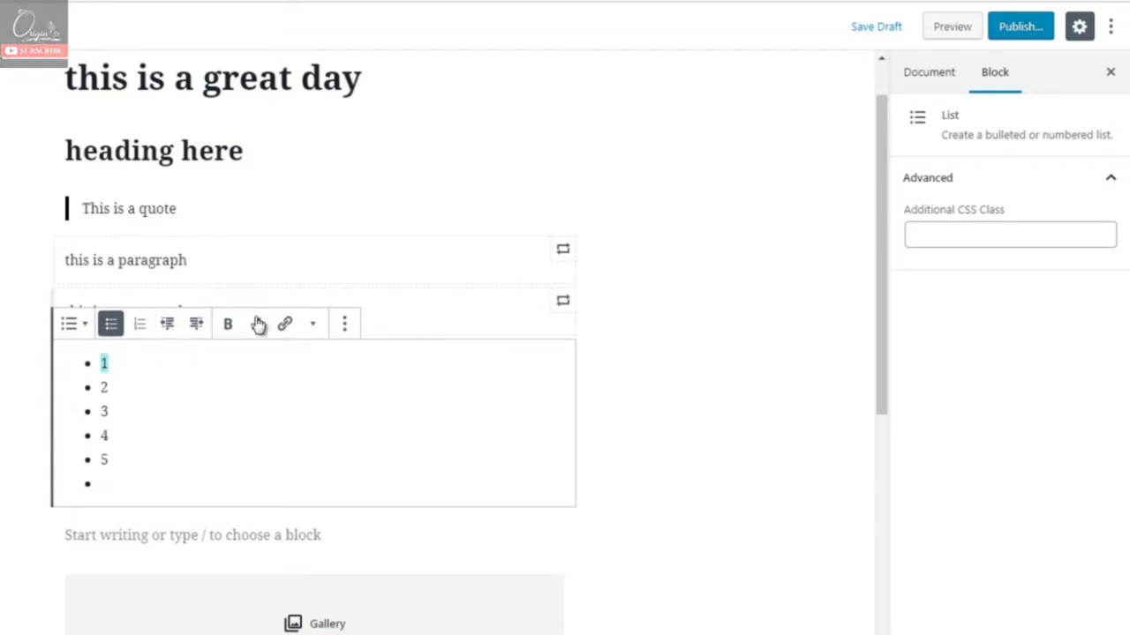
pyautogui.click(228, 330)
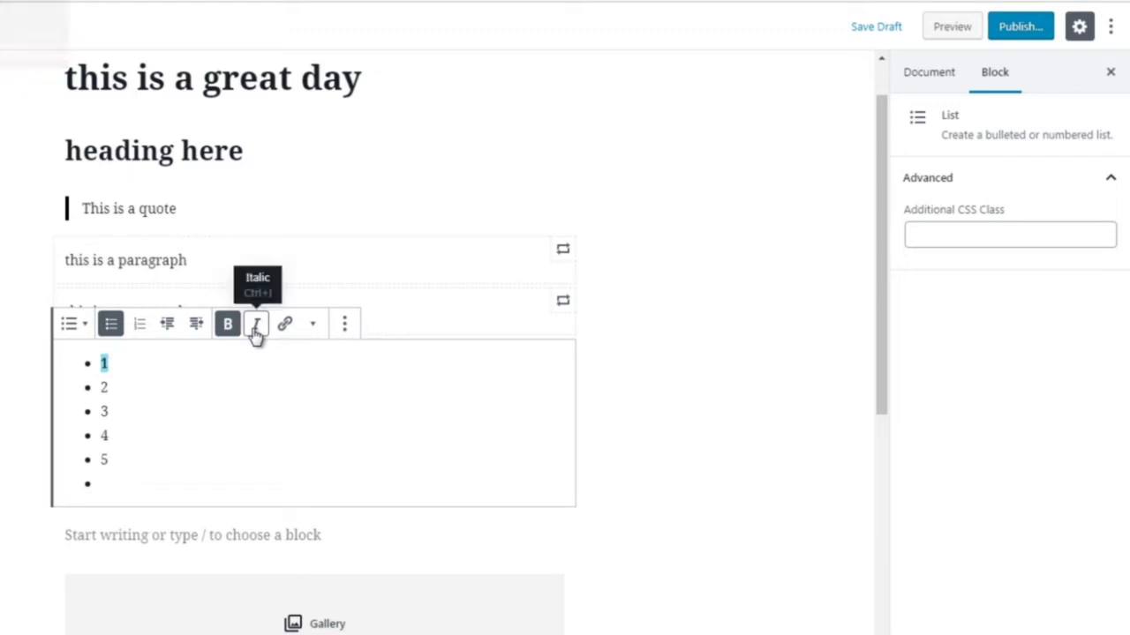
pyautogui.click(256, 328)
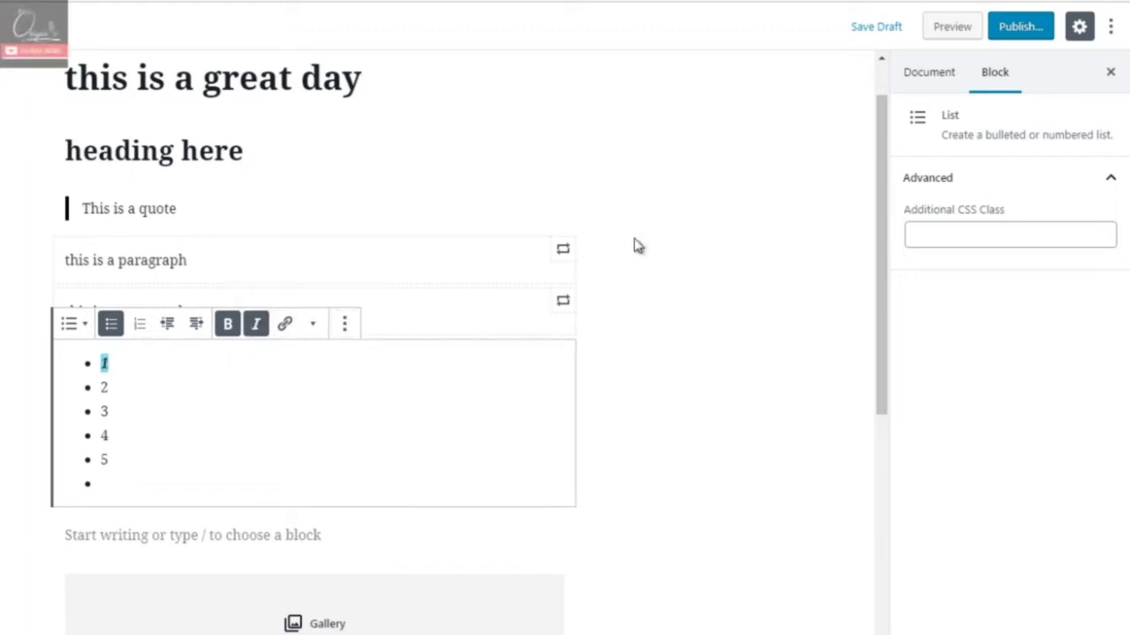
# - Deselect the list block and view the post format choices in the document settings, keeping Standard
pyautogui.scroll(-1, 870, 282)
pyautogui.scroll(-4, 863, 331)
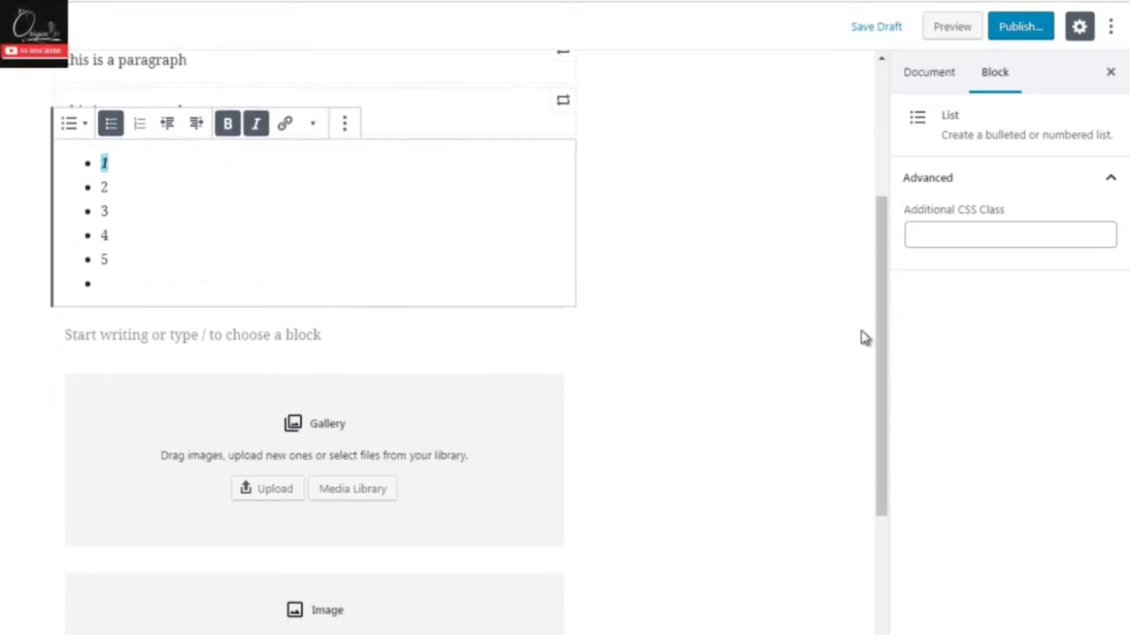
pyautogui.click(644, 419)
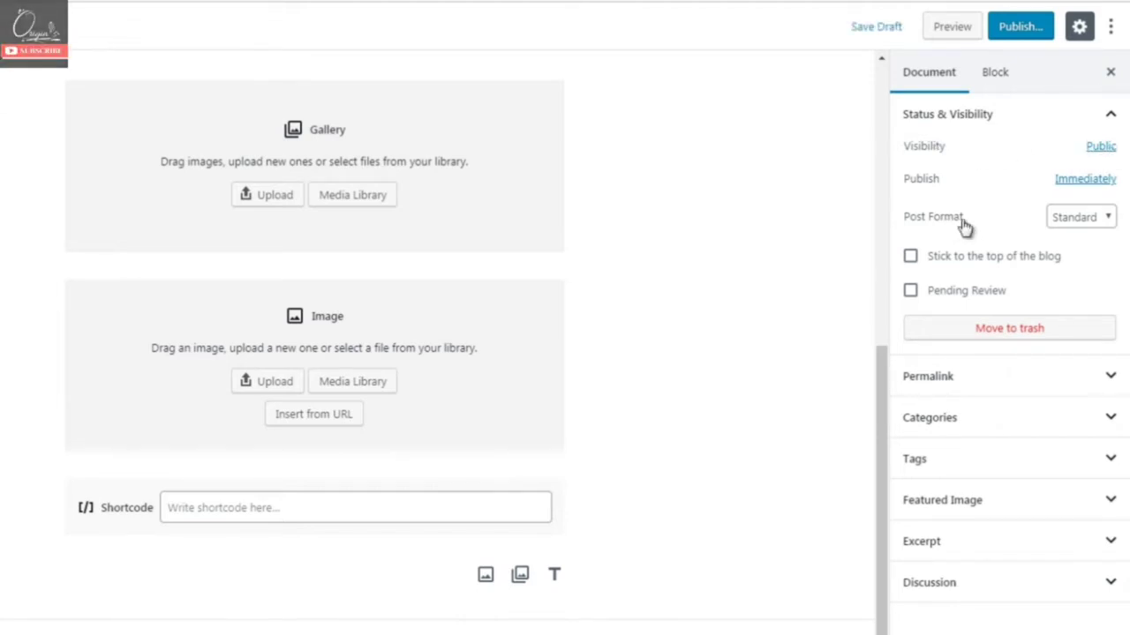
pyautogui.click(1076, 219)
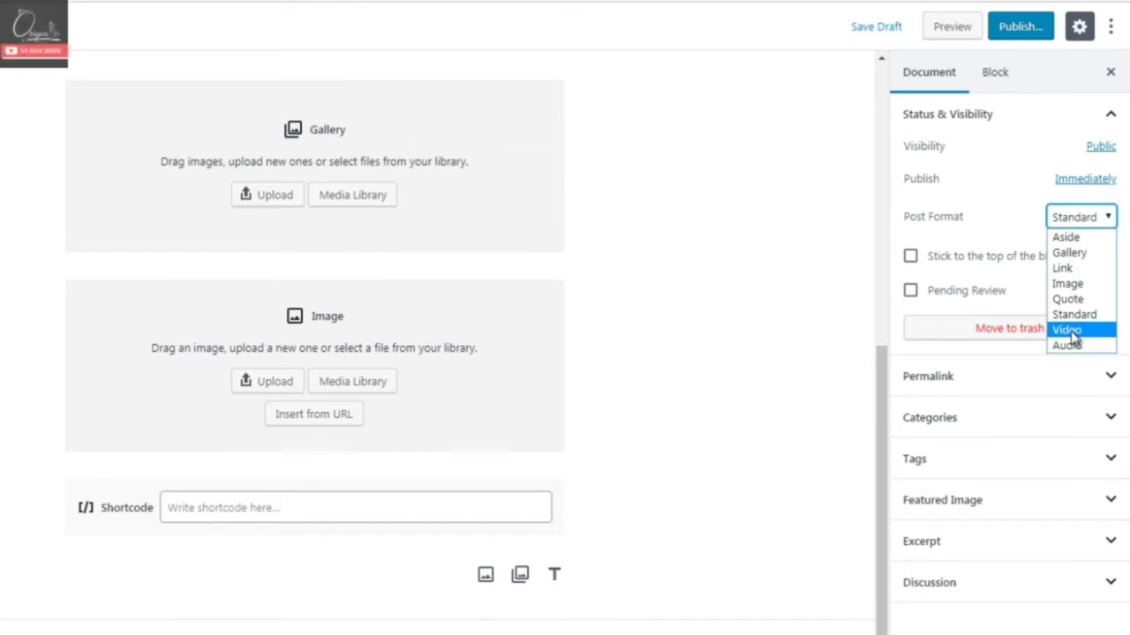
pyautogui.click(898, 227)
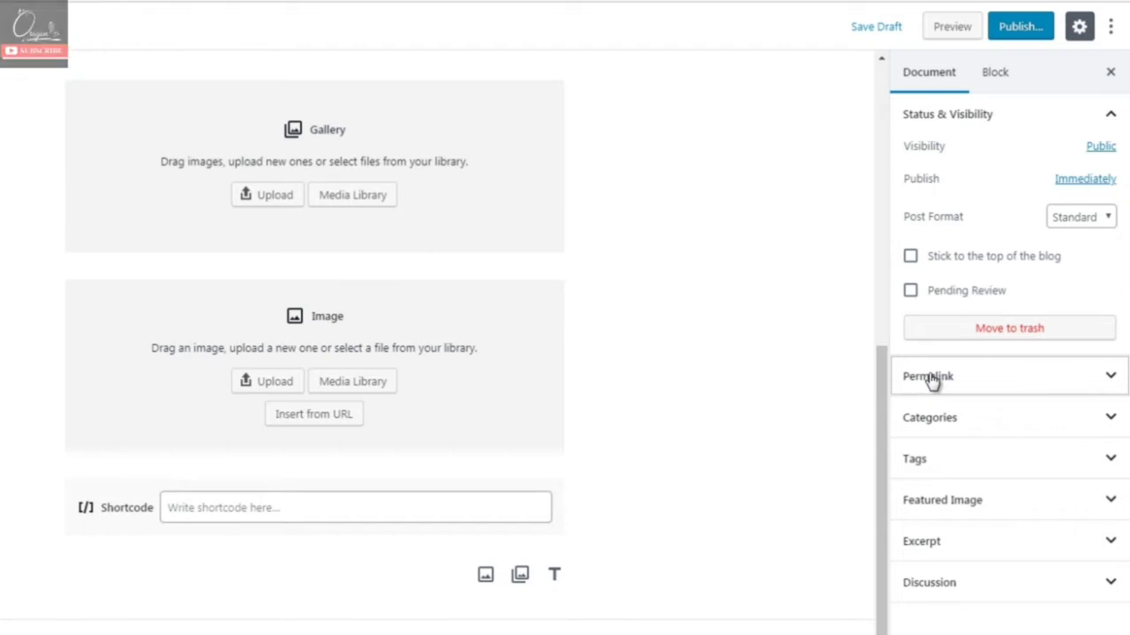
# - Review the post's category list and the new category form with its name and parent options, and collapse the section
pyautogui.click(946, 425)
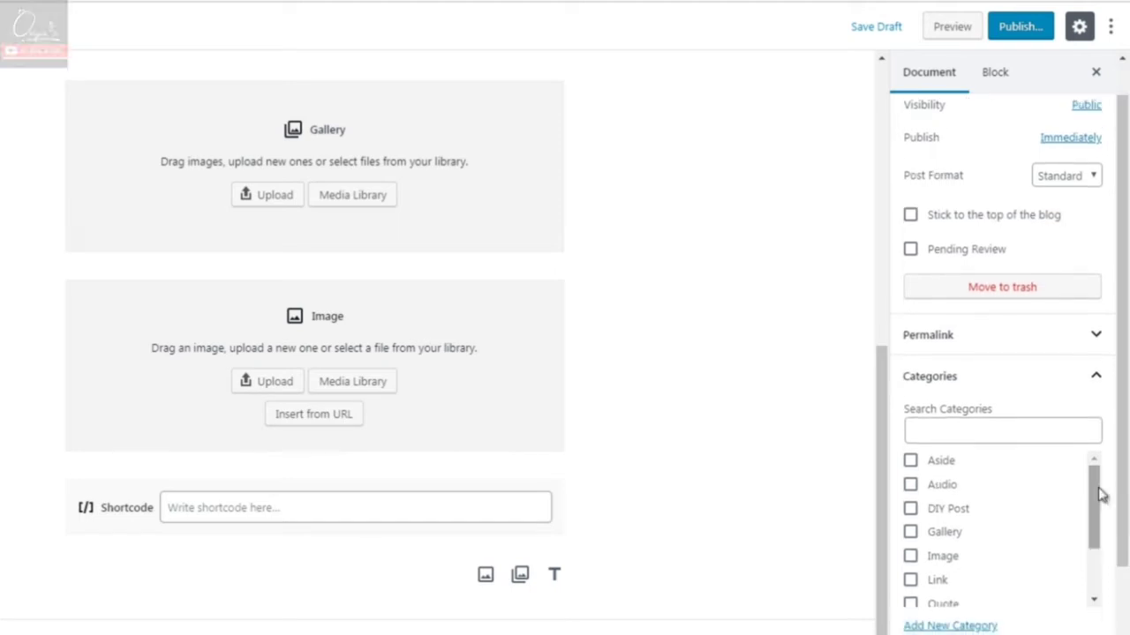
pyautogui.moveTo(1099, 496); pyautogui.dragTo(1098, 556)
pyautogui.click(977, 625)
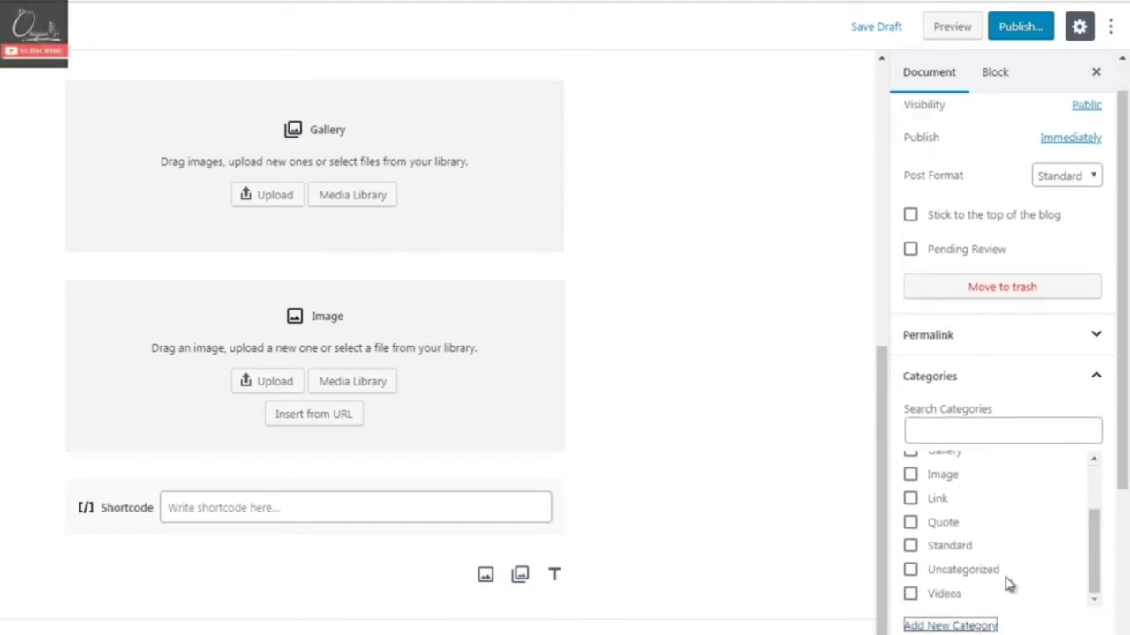
pyautogui.scroll(-2, 1124, 481)
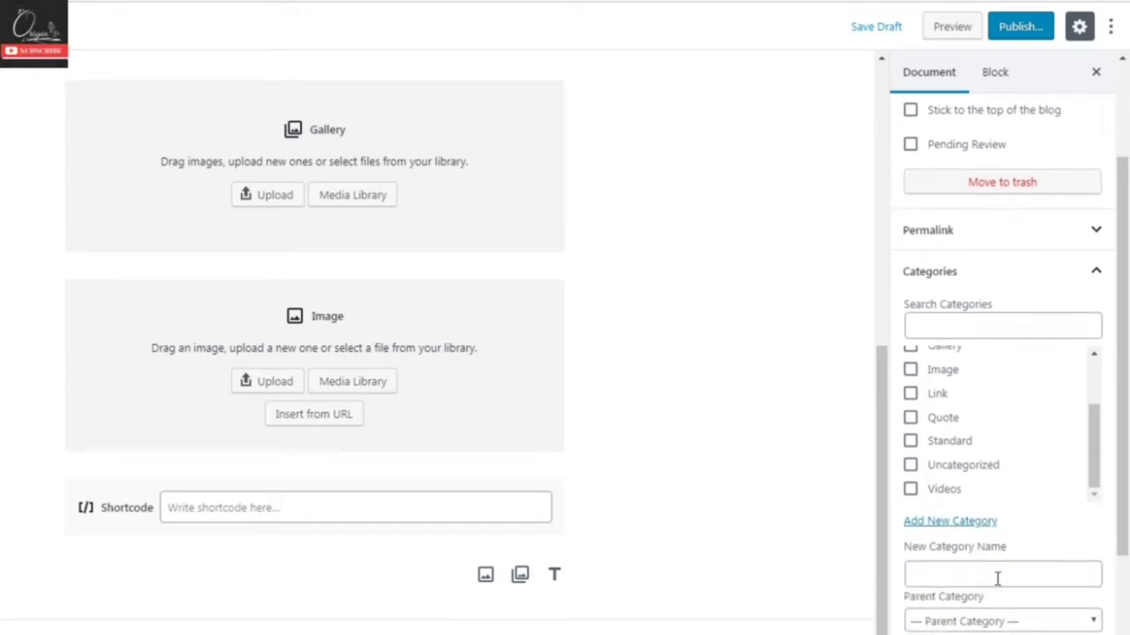
pyautogui.scroll(-1, 989, 583)
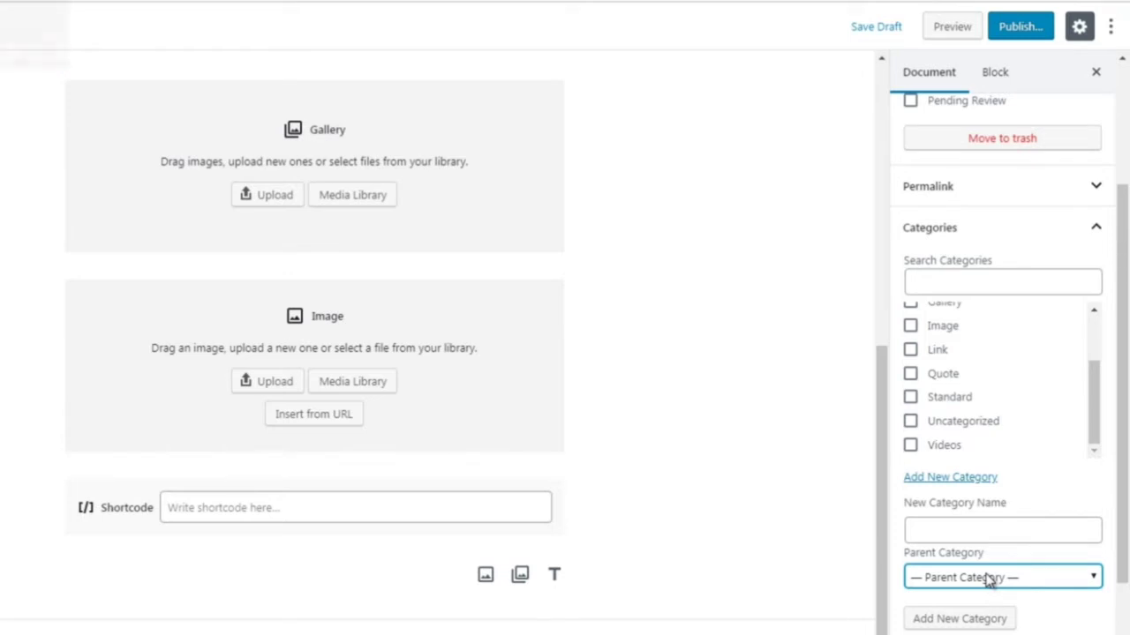
pyautogui.click(989, 579)
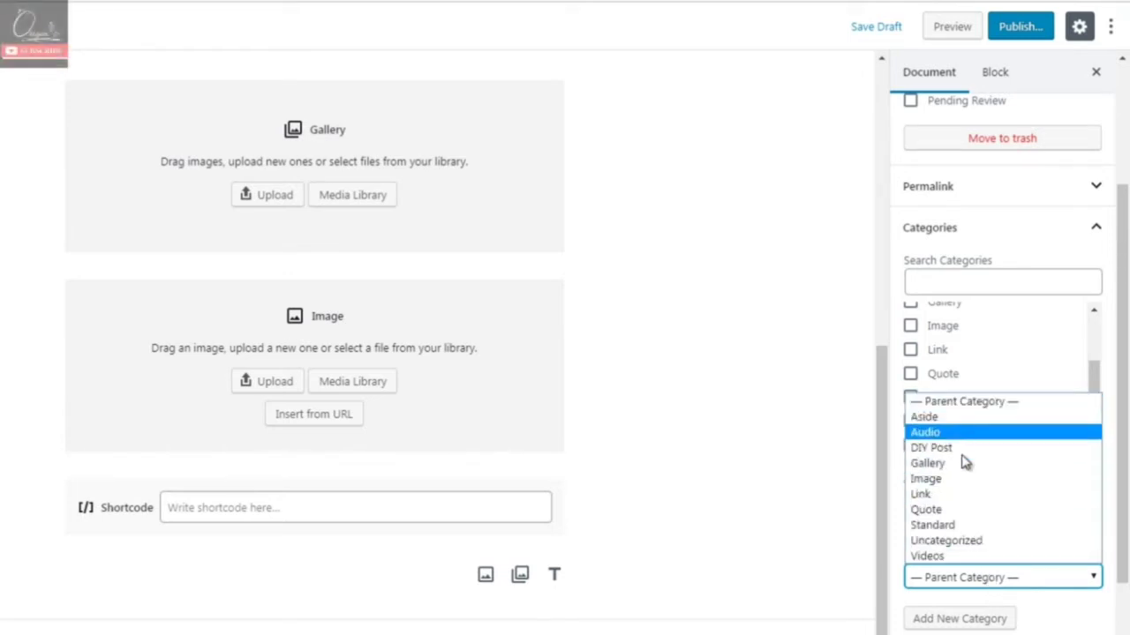
pyautogui.click(966, 575)
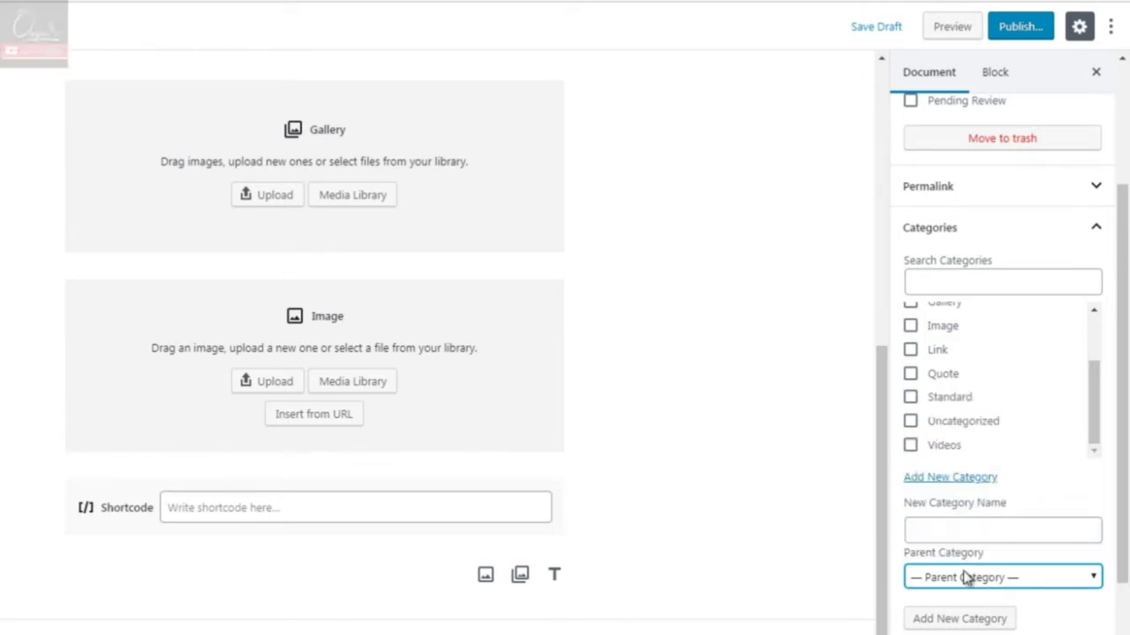
pyautogui.click(962, 527)
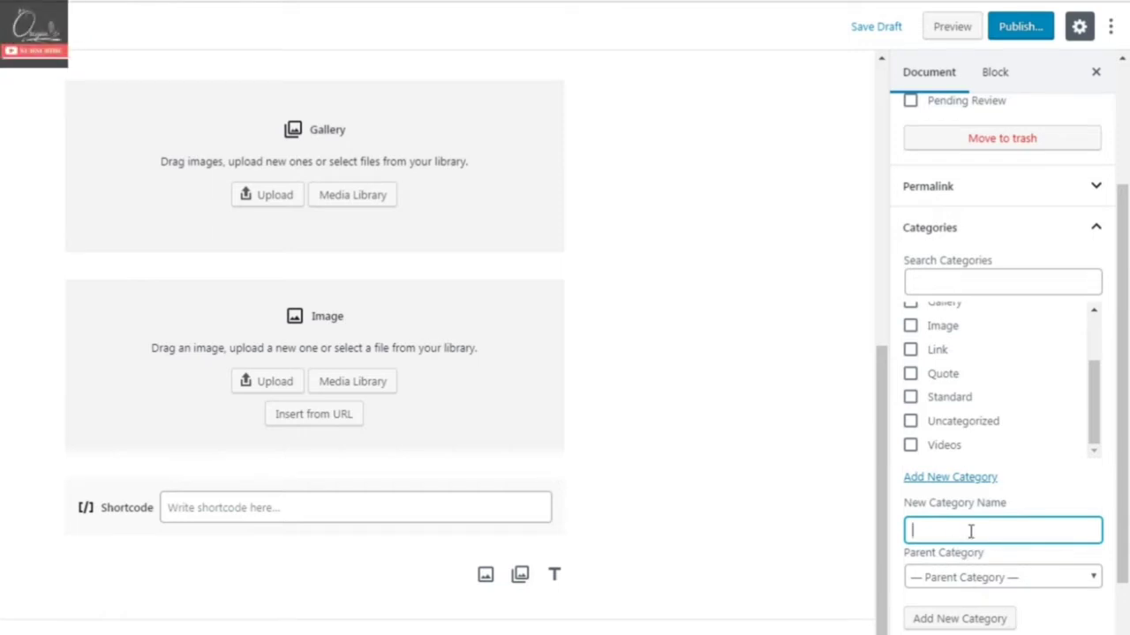
pyautogui.moveTo(1125, 434); pyautogui.dragTo(1125, 452)
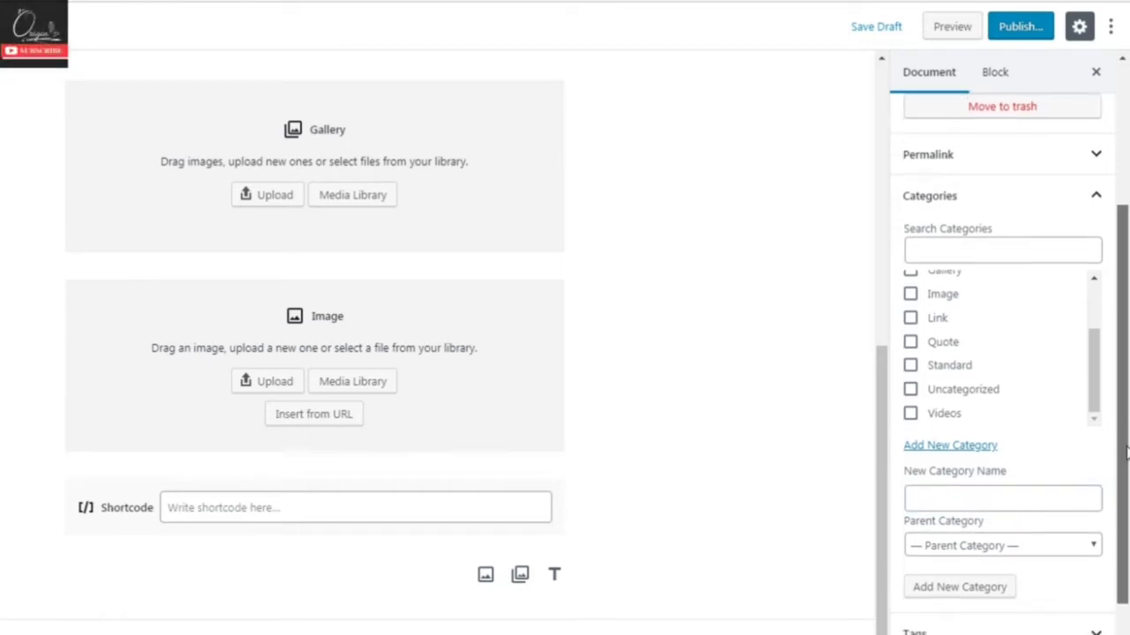
pyautogui.click(965, 205)
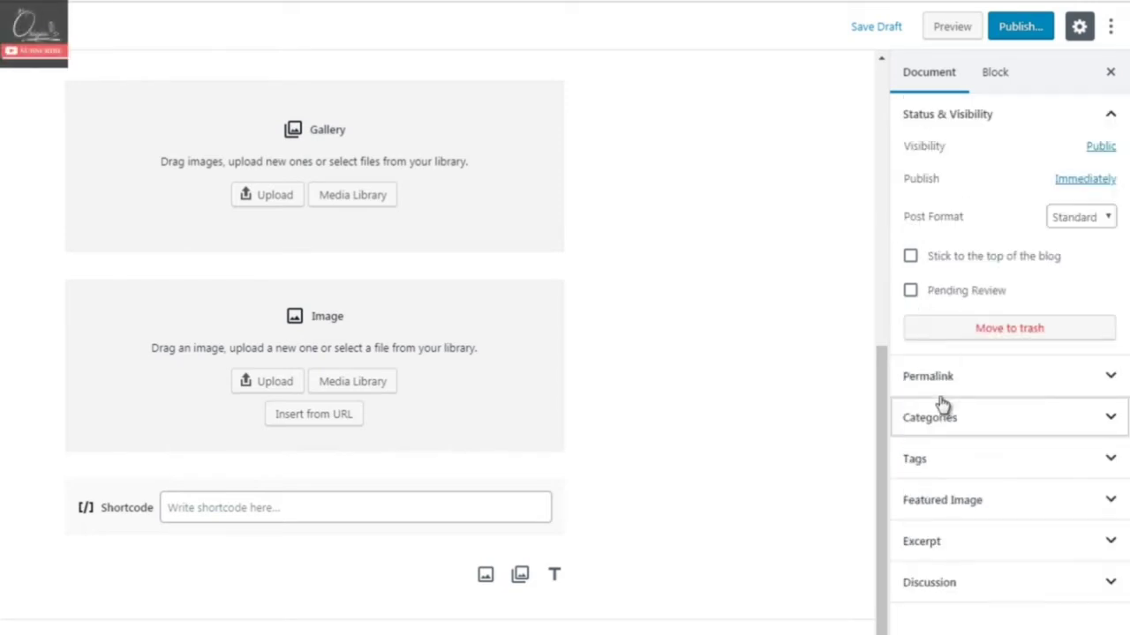
# - View the post's tag entry field and collapse the tag settings without adding a tag
pyautogui.click(943, 466)
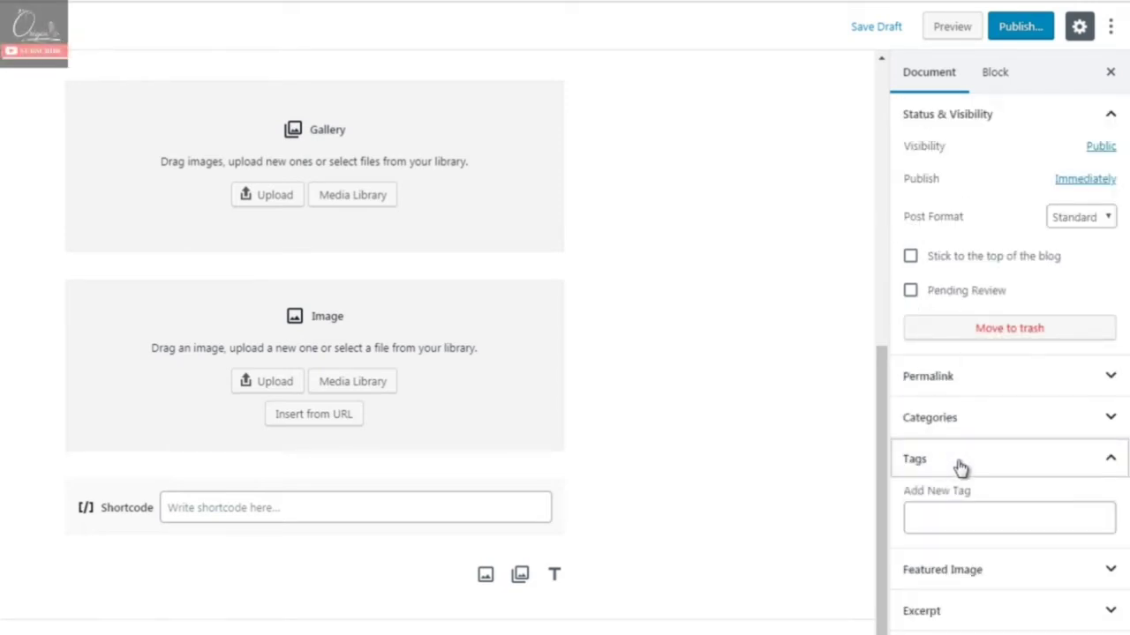
pyautogui.click(975, 514)
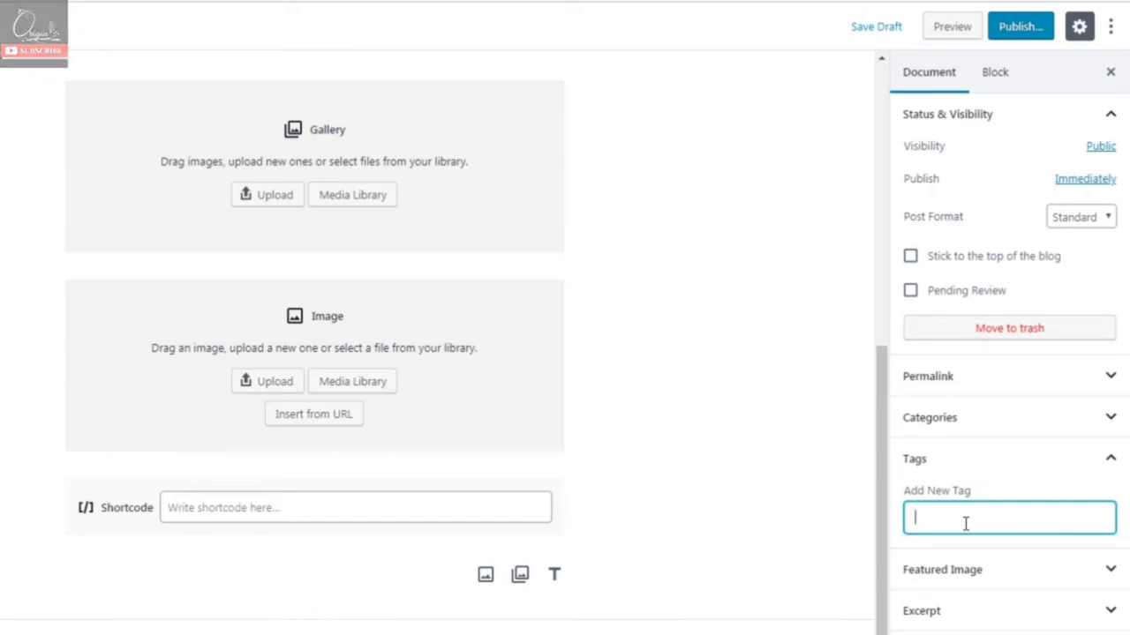
pyautogui.click(964, 464)
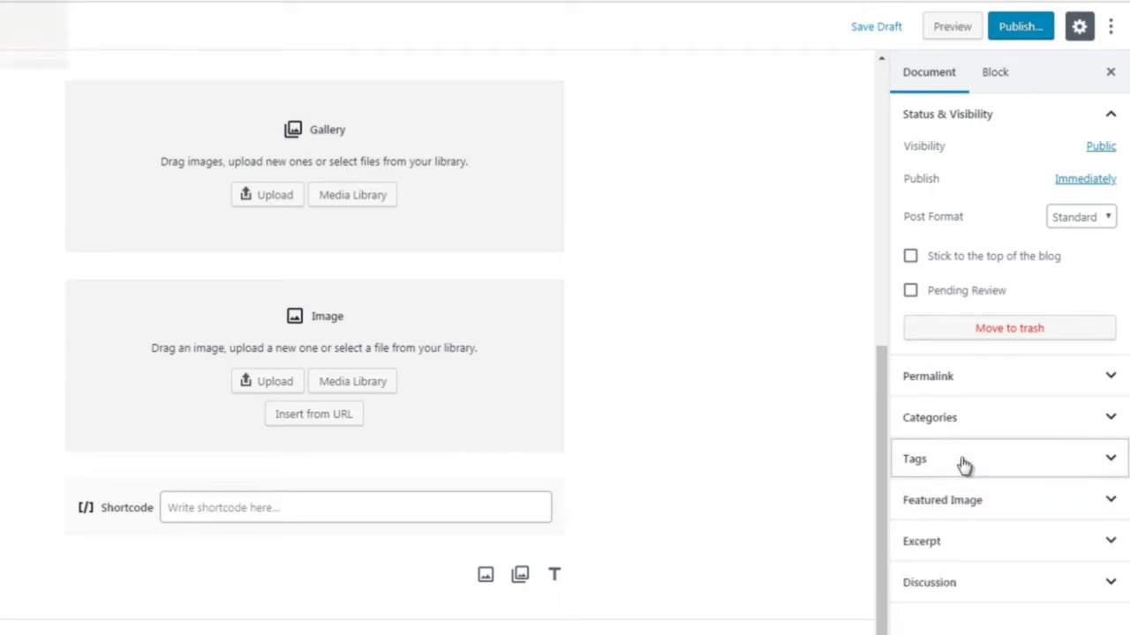
# - Expand the featured image settings and view the excerpt section, leaving the excerpt collapsed
pyautogui.click(960, 510)
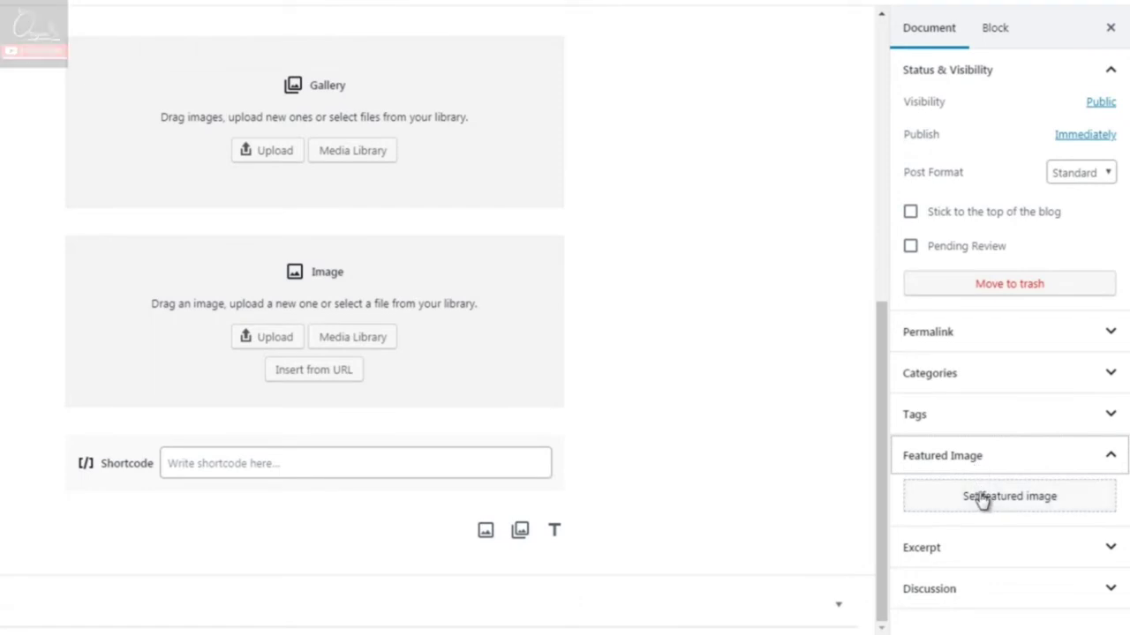
pyautogui.click(956, 551)
pyautogui.click(955, 553)
# - Expand the discussion settings and switch Allow Comments off and back on
pyautogui.click(945, 598)
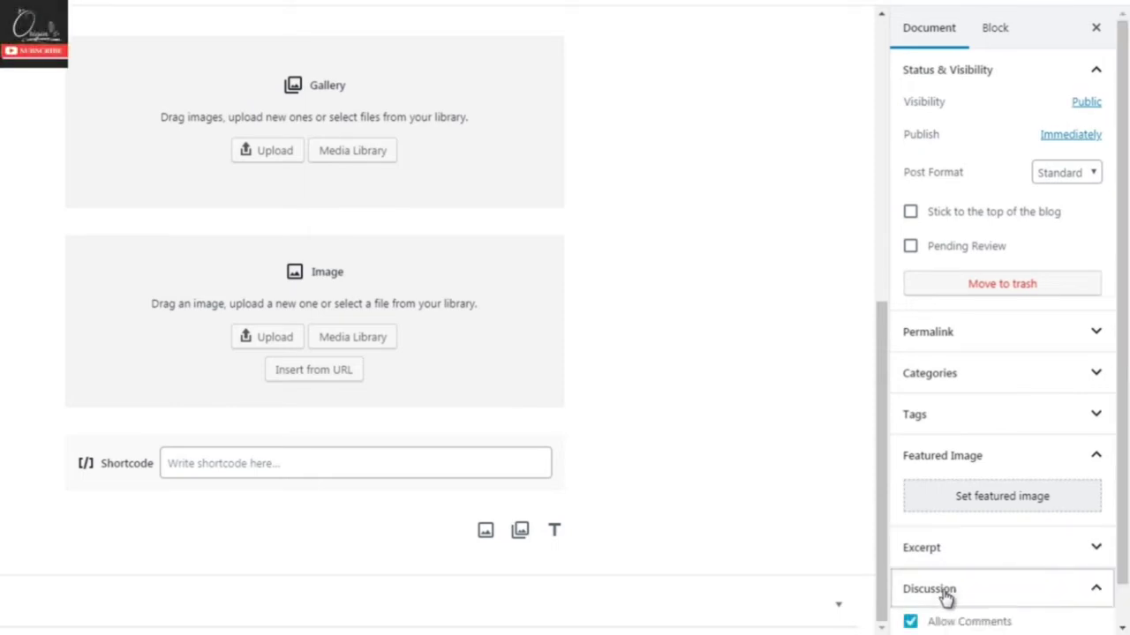
pyautogui.scroll(-1, 1122, 499)
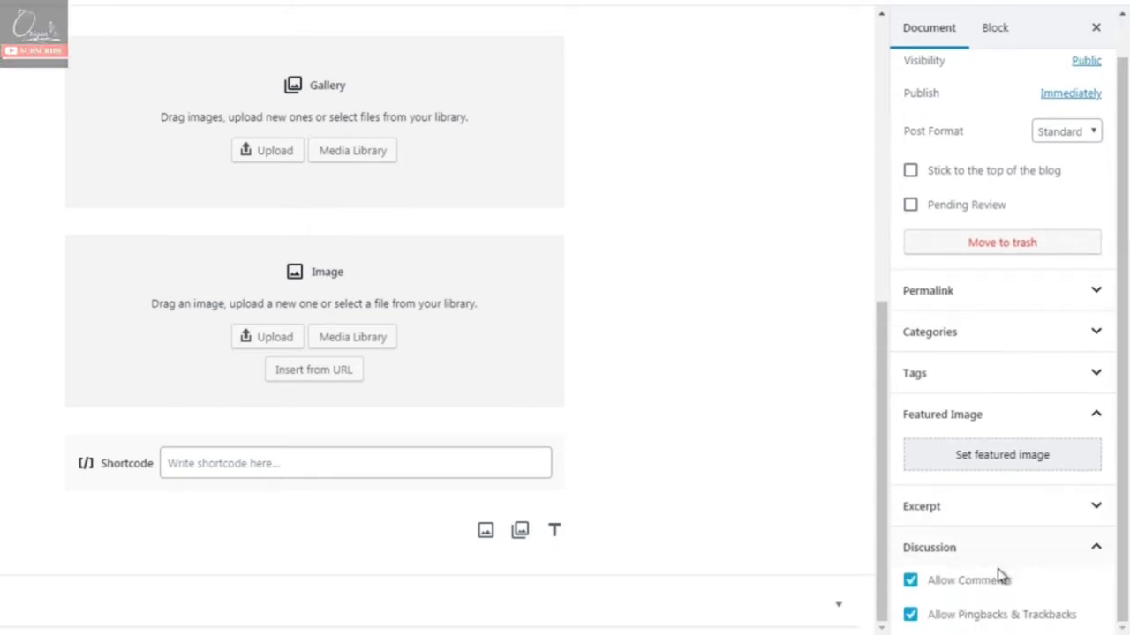
pyautogui.click(910, 581)
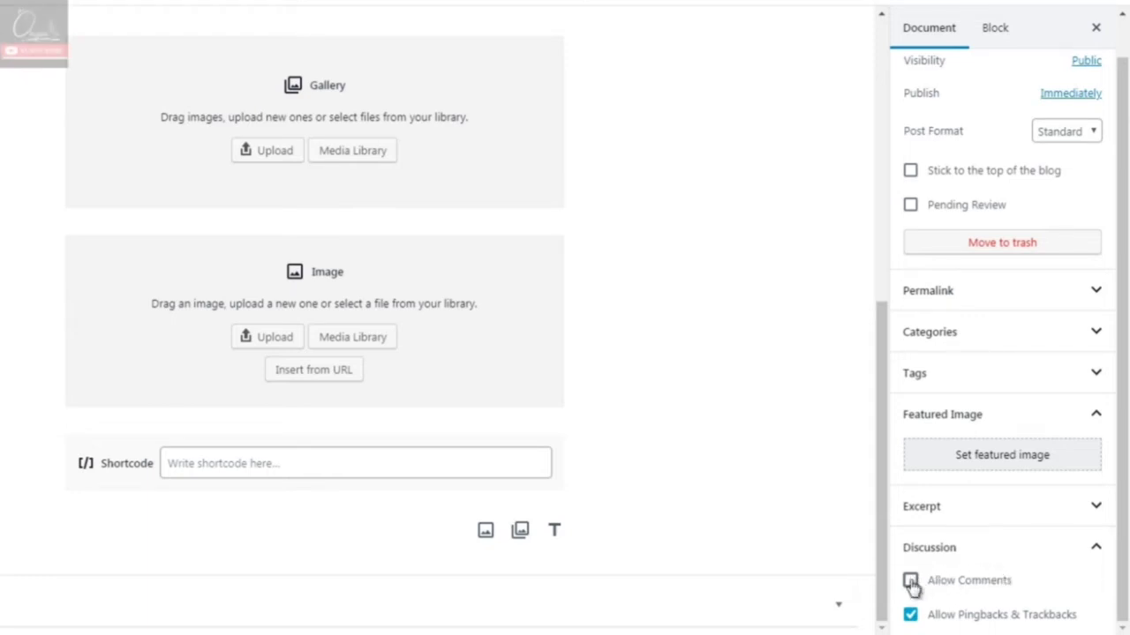
pyautogui.click(910, 582)
pyautogui.scroll(1, 1117, 263)
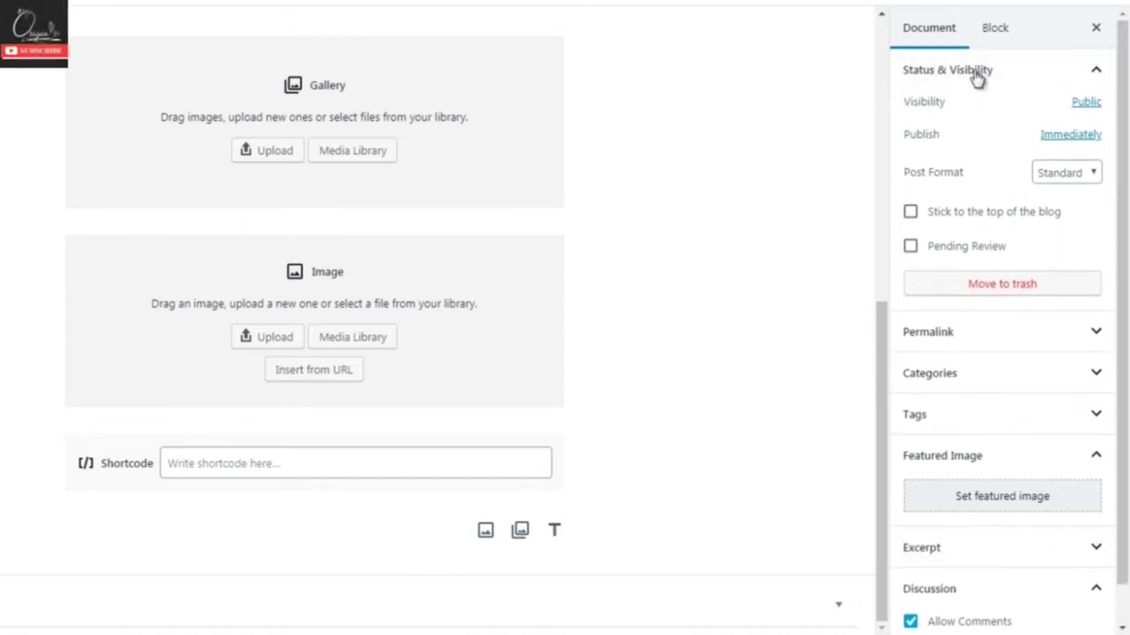
# - View the block settings, selecting the Gallery and Image placeholder blocks in turn
pyautogui.click(996, 34)
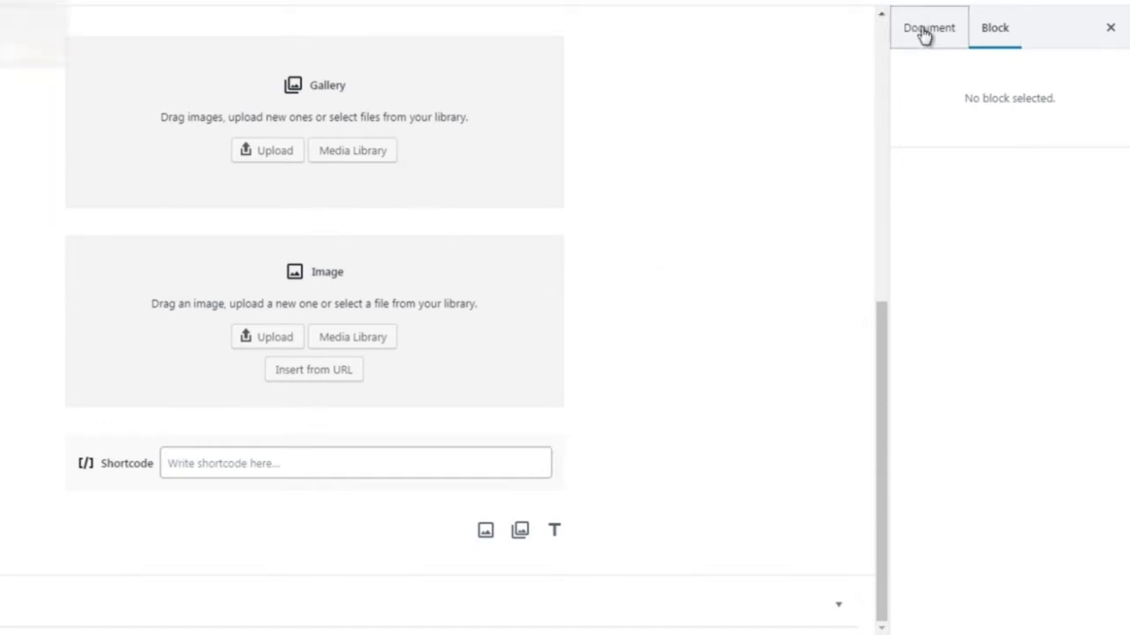
pyautogui.click(479, 164)
pyautogui.click(480, 386)
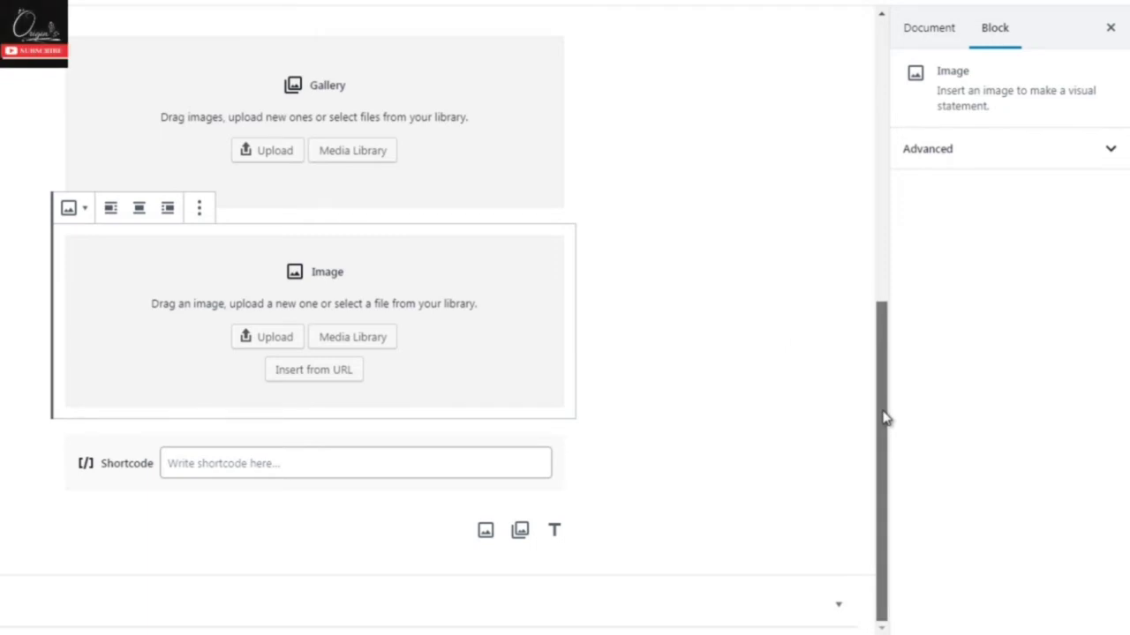
pyautogui.moveTo(885, 406); pyautogui.dragTo(889, 287)
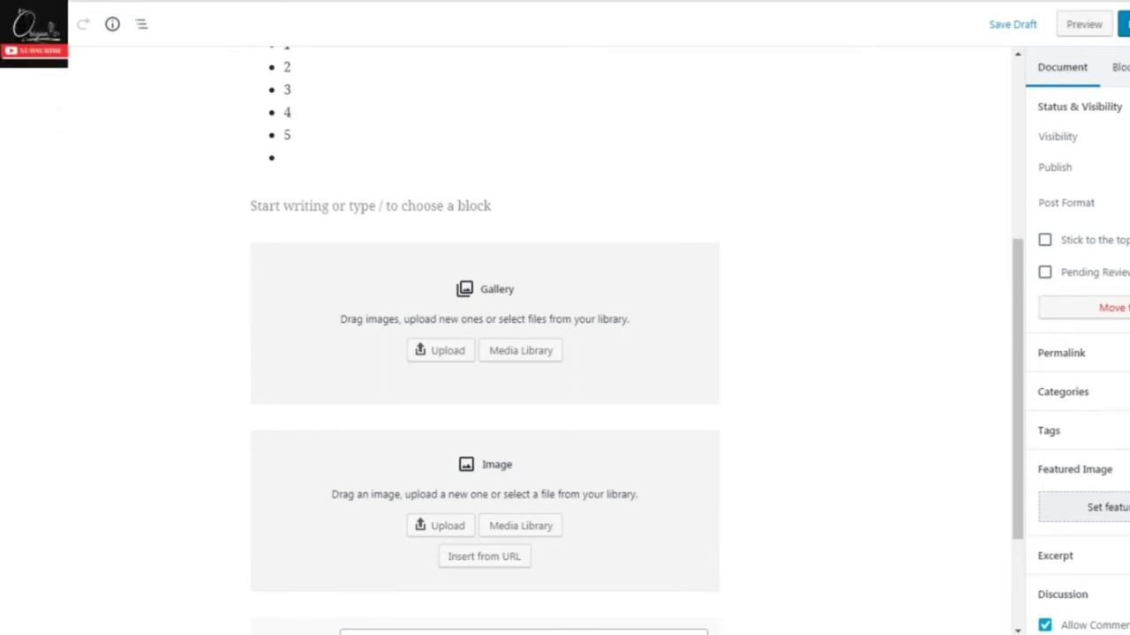
# - Browse the block library, collapsing the Most Used group and reviewing the Common Blocks group
pyautogui.click(23, 24)
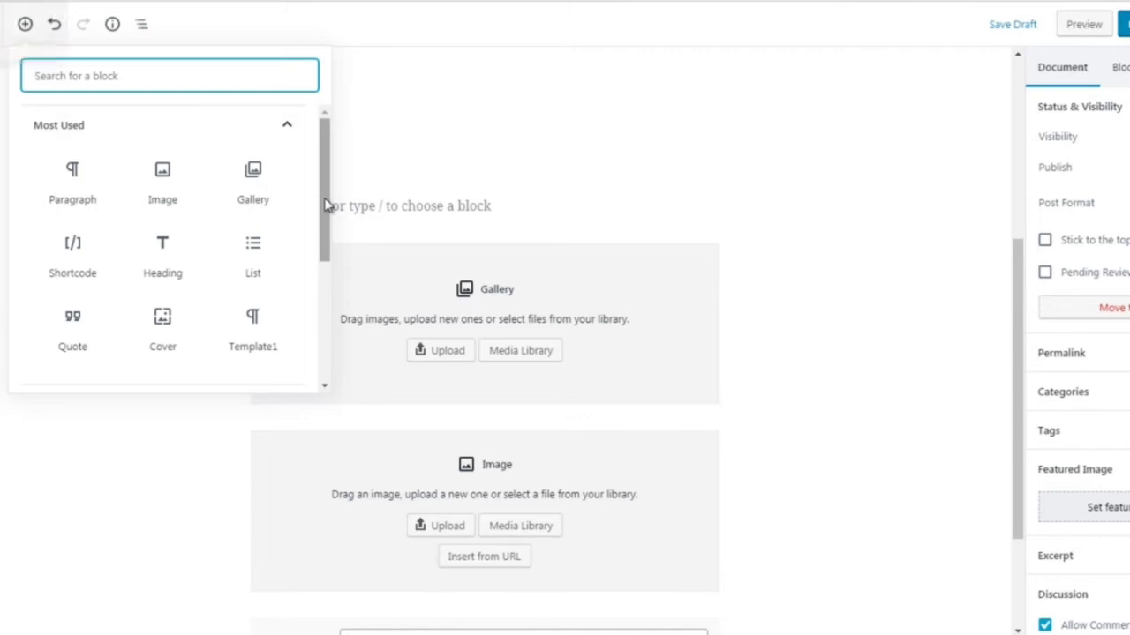
pyautogui.click(291, 132)
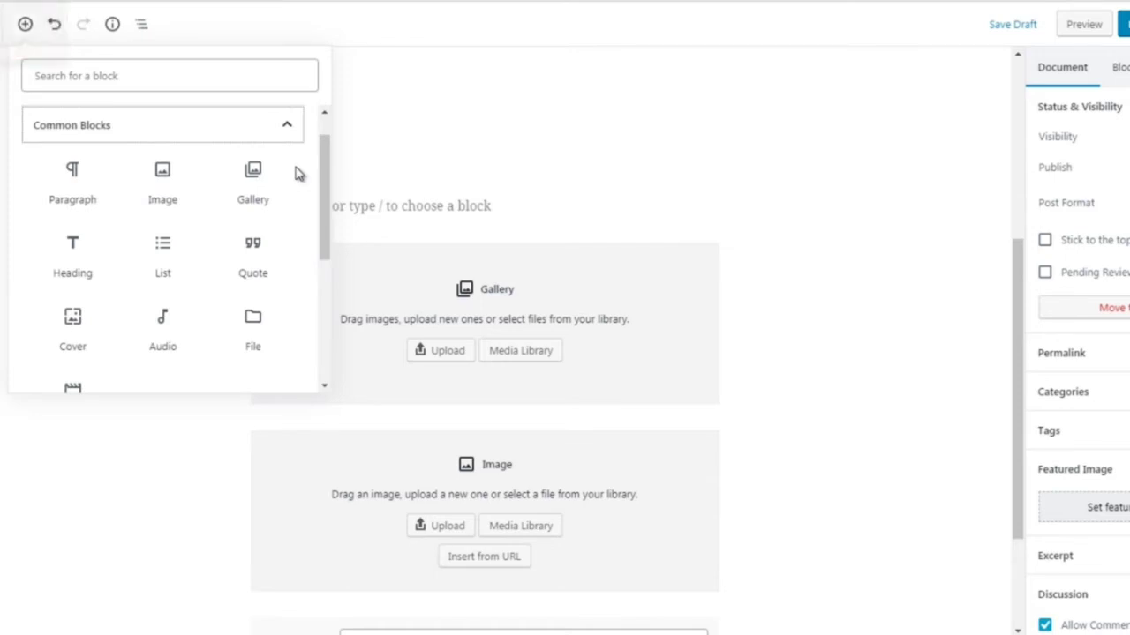
pyautogui.moveTo(325, 174); pyautogui.dragTo(324, 174)
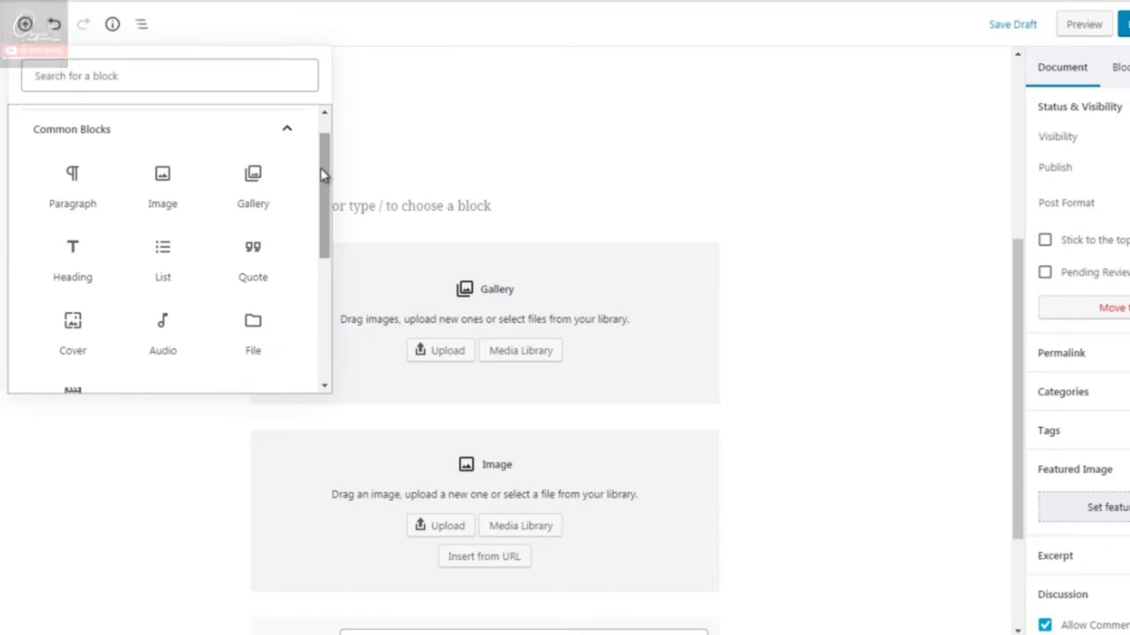
pyautogui.moveTo(320, 168); pyautogui.dragTo(321, 169)
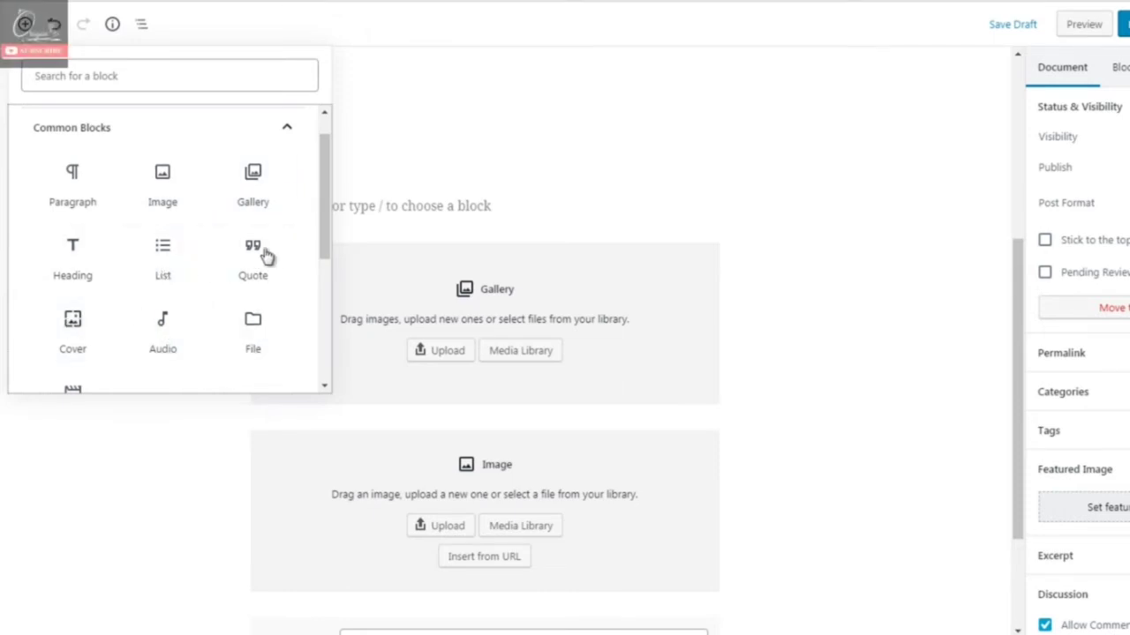
pyautogui.moveTo(319, 238)
pyautogui.mouseDown()
pyautogui.moveTo(326, 268)
pyautogui.moveTo(325, 244)
pyautogui.mouseUp()
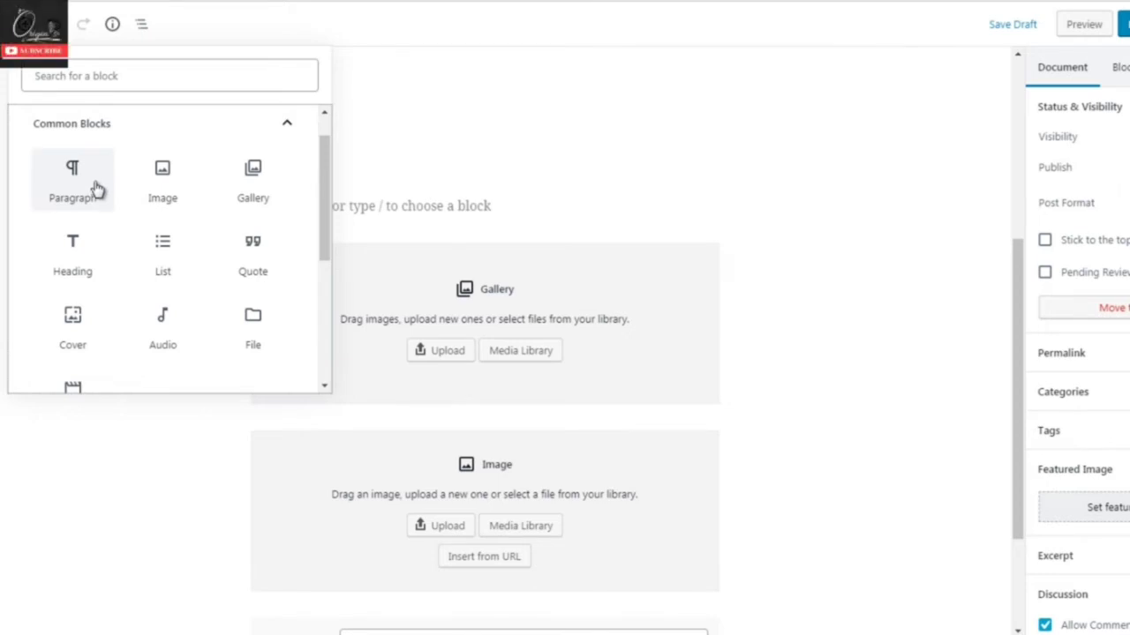
# - Write "this is a test" in the empty paragraph above the gallery and repeat the text to fill five lines
pyautogui.click(409, 218)
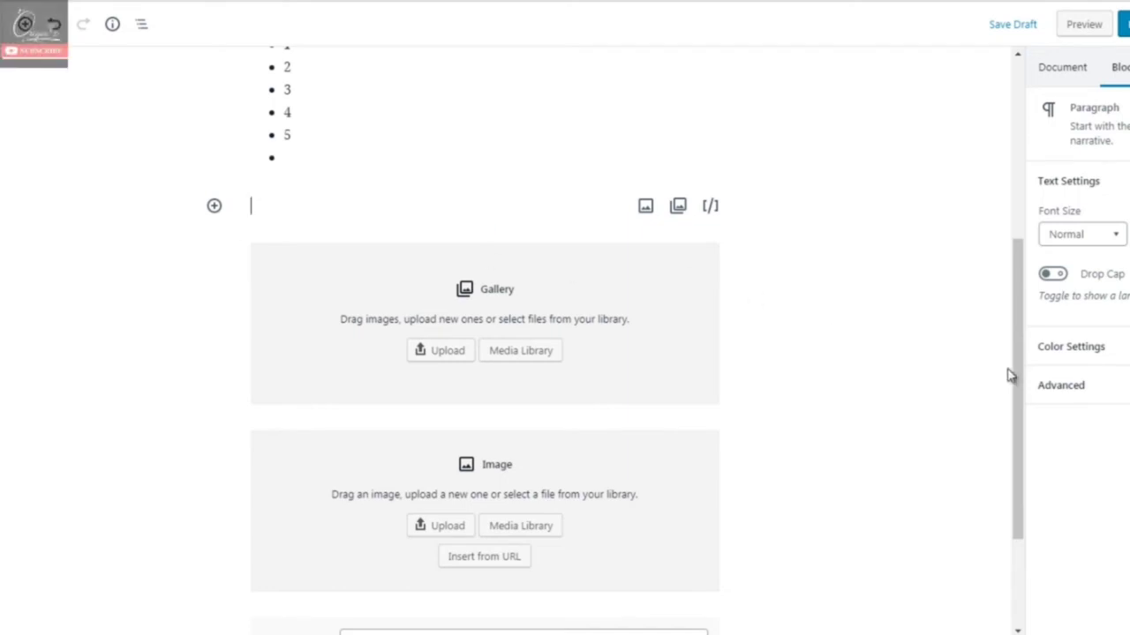
pyautogui.scroll(-3, 1015, 424)
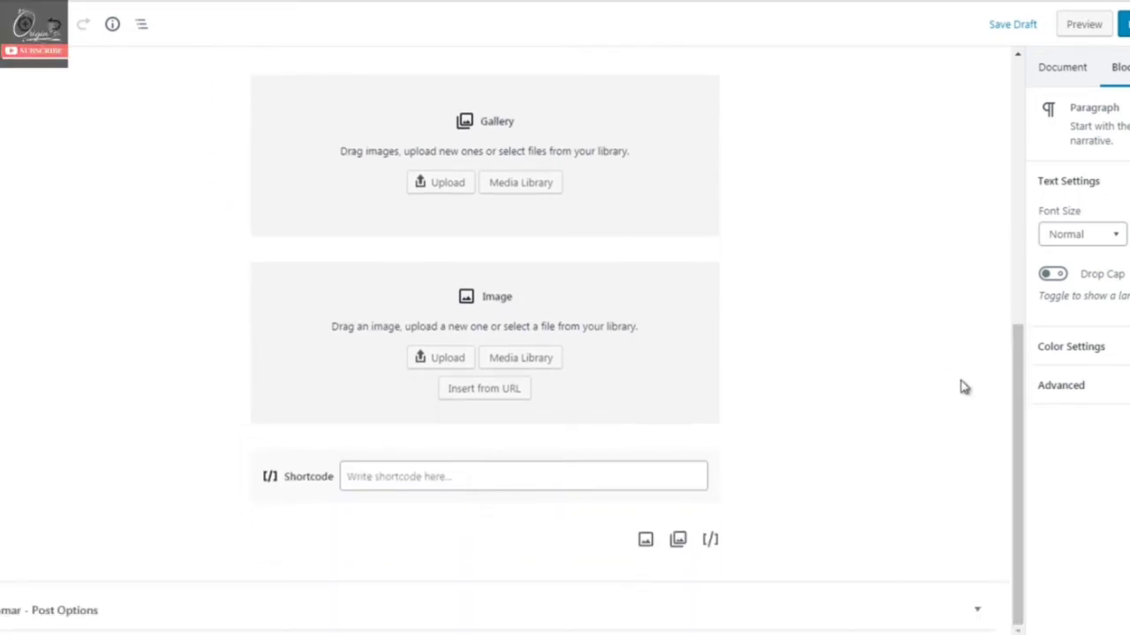
pyautogui.scroll(1, 1021, 371)
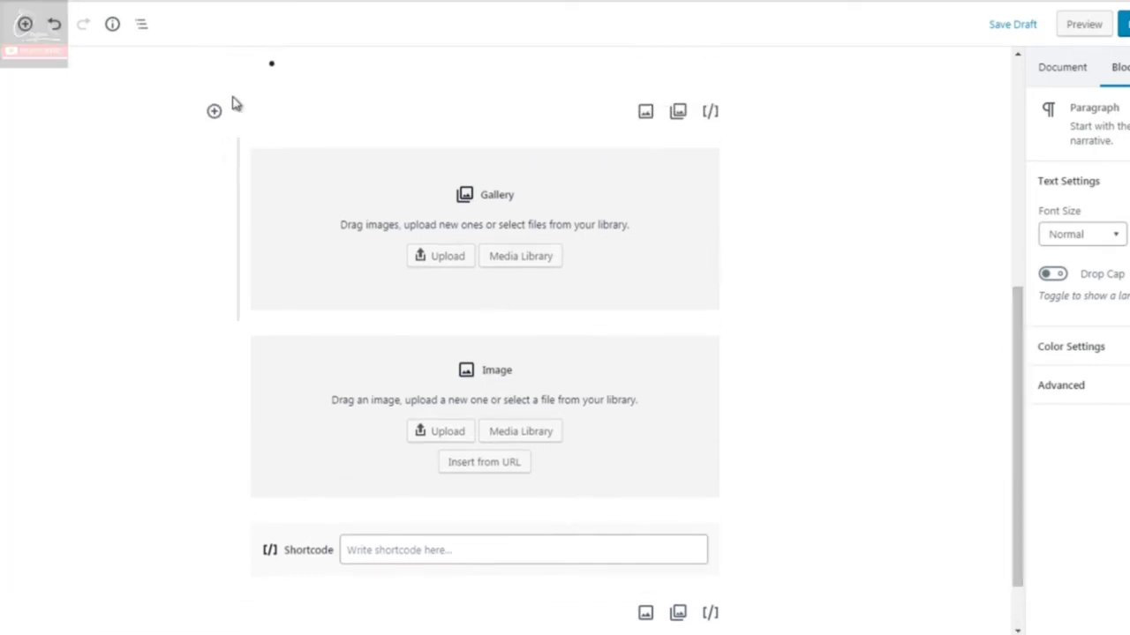
pyautogui.click(214, 112)
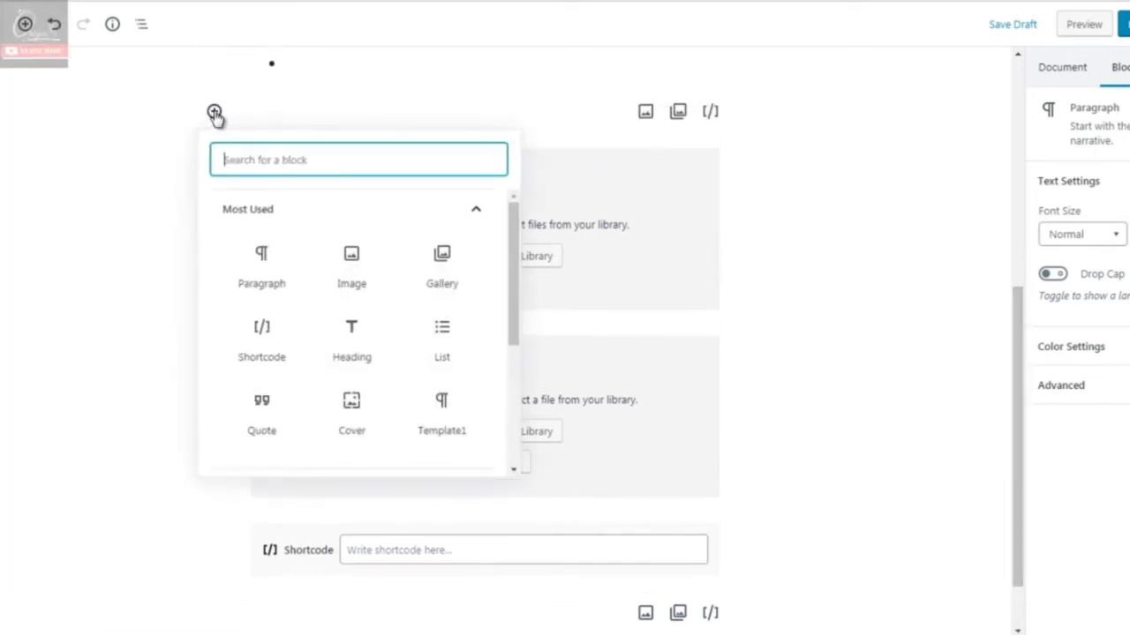
pyautogui.click(259, 275)
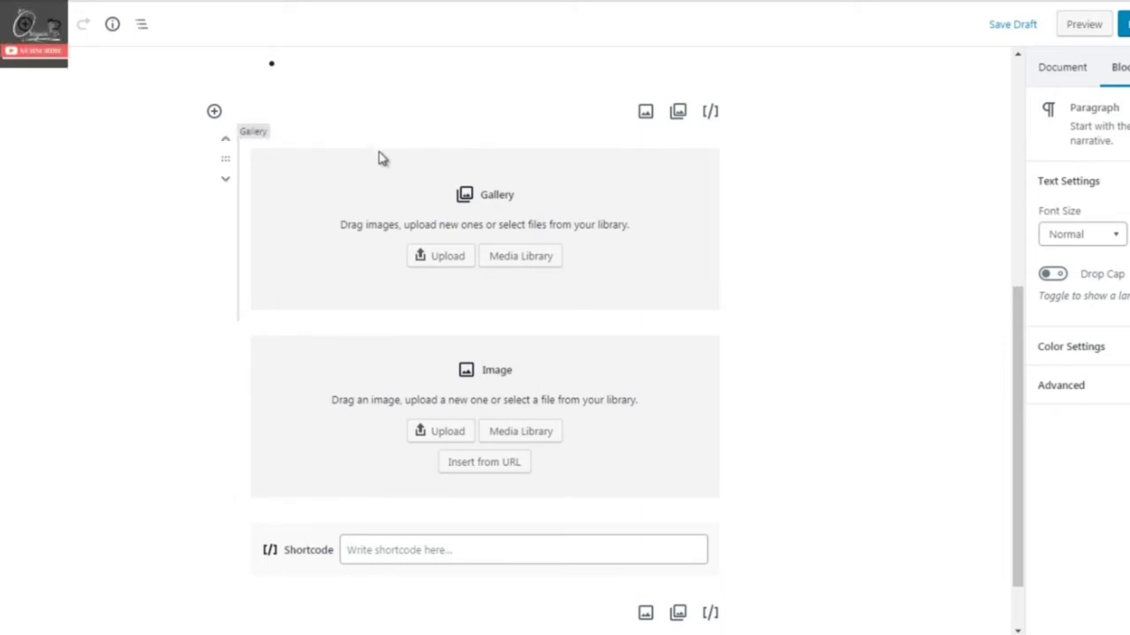
pyautogui.write('this is a test')
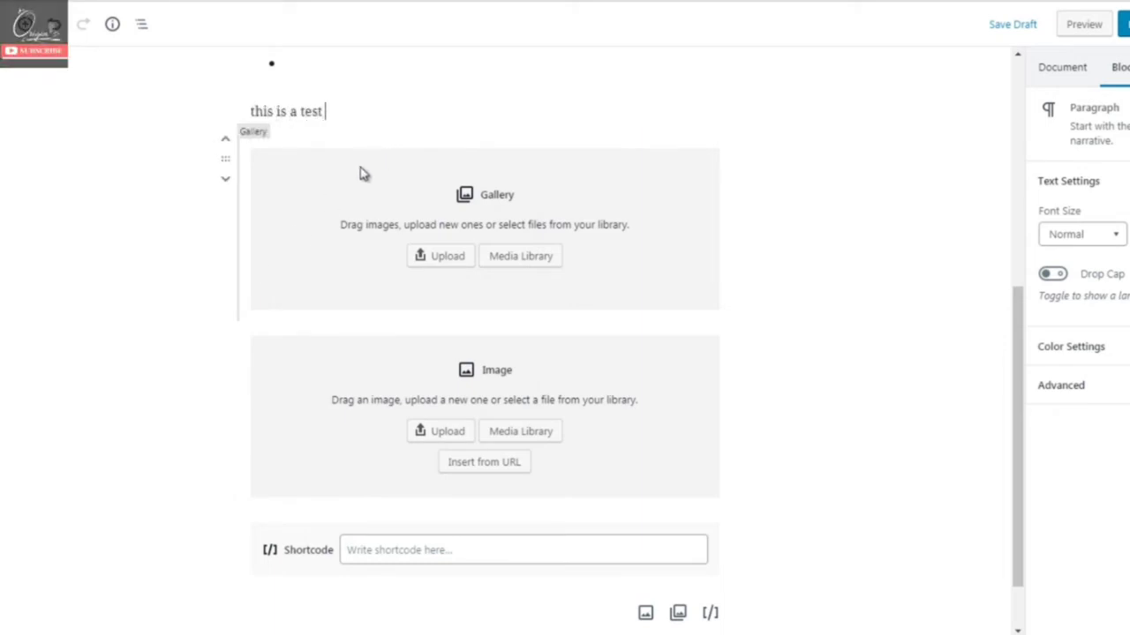
pyautogui.hotkey('ctrl', 'a')
pyautogui.hotkey('ctrl', 'c')
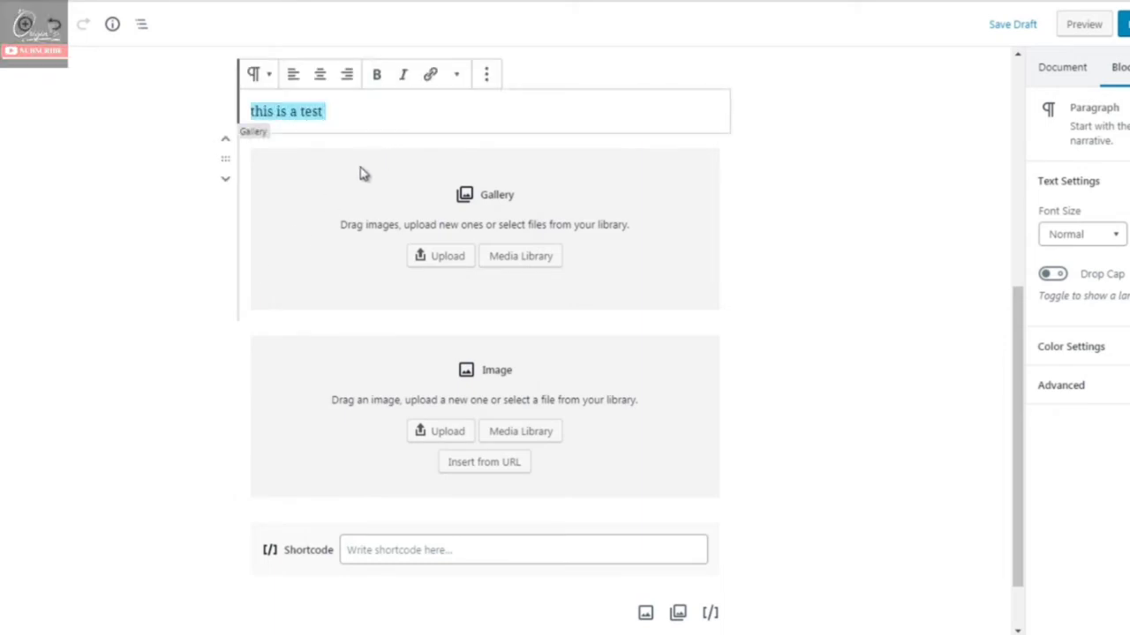
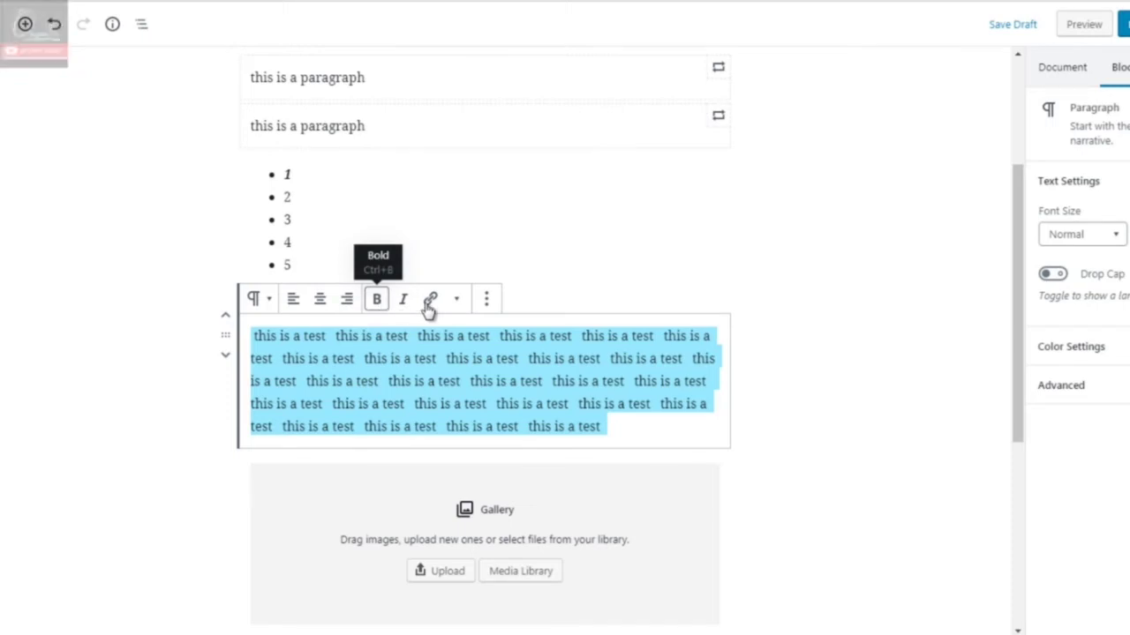
# - View the test paragraph's additional block options and close them without choosing one
pyautogui.click(486, 300)
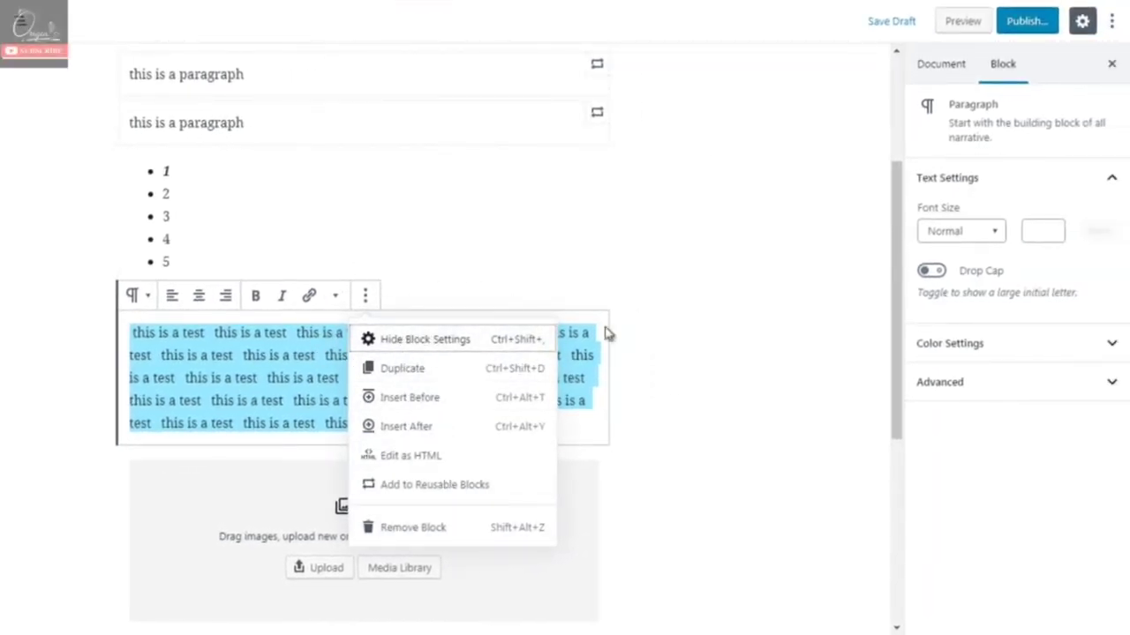
pyautogui.click(945, 432)
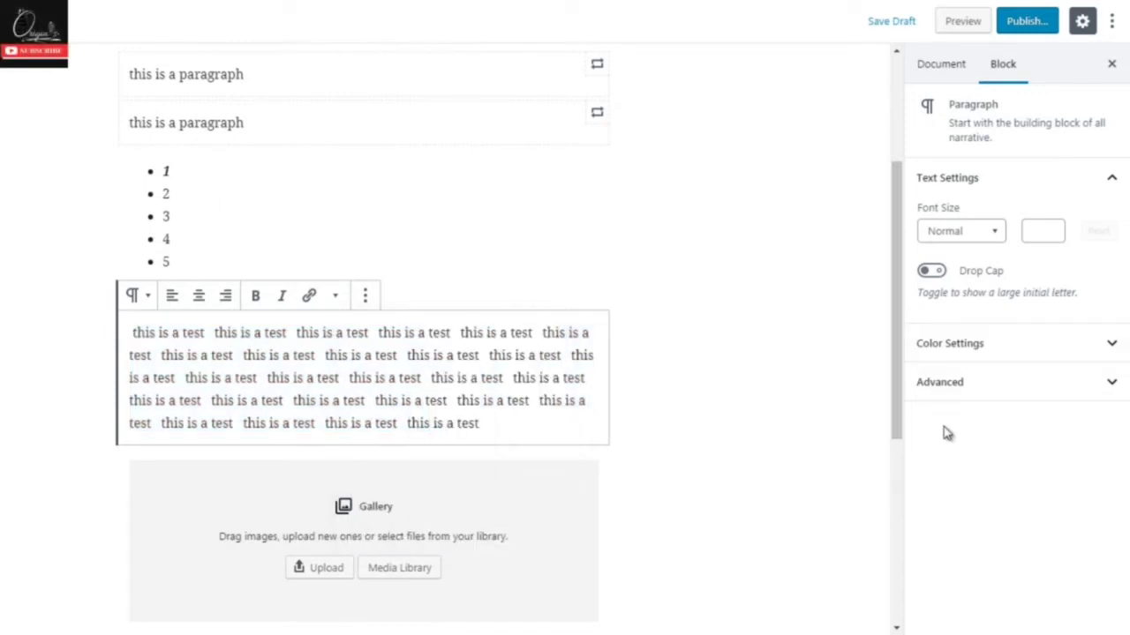
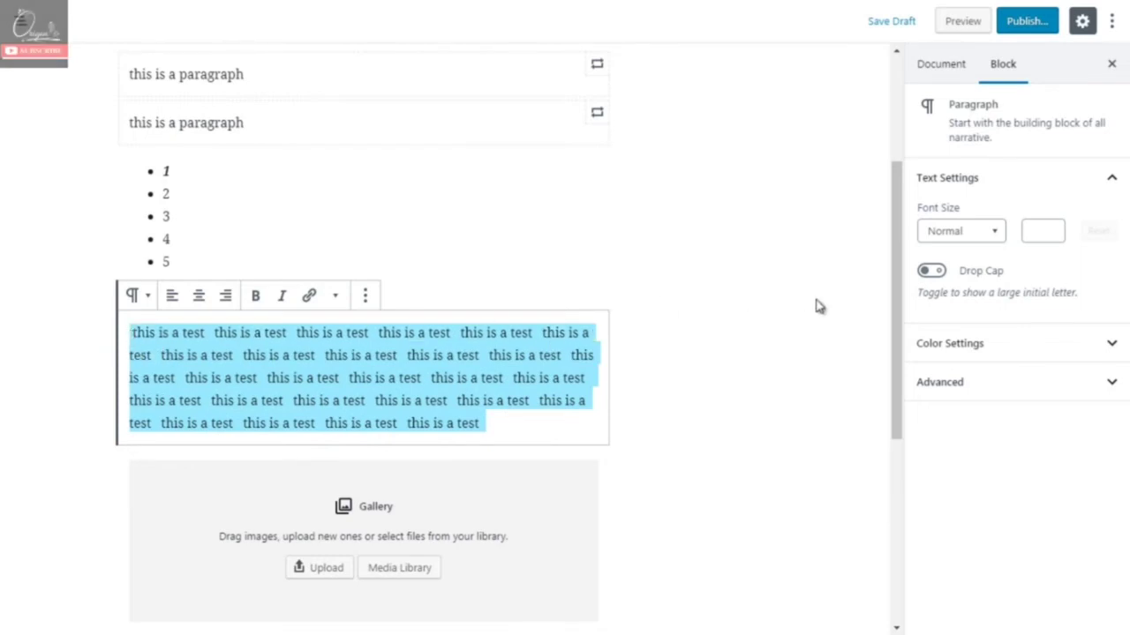
# - Try the Medium, Huge and Small font size presets on the test paragraph and return it to Normal
pyautogui.click(969, 240)
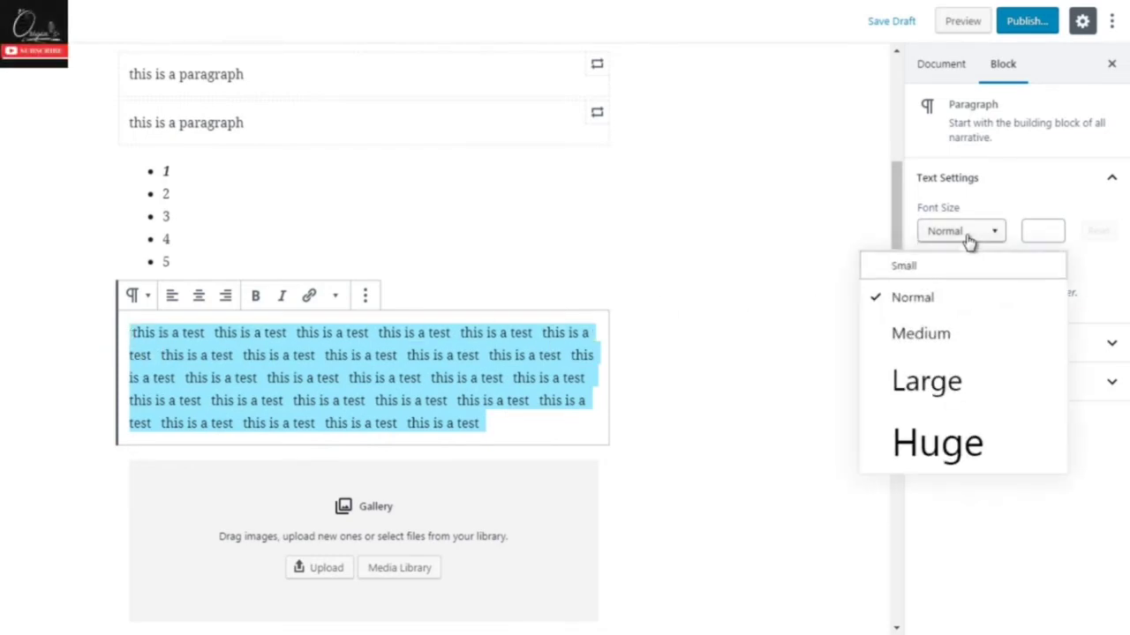
pyautogui.click(931, 338)
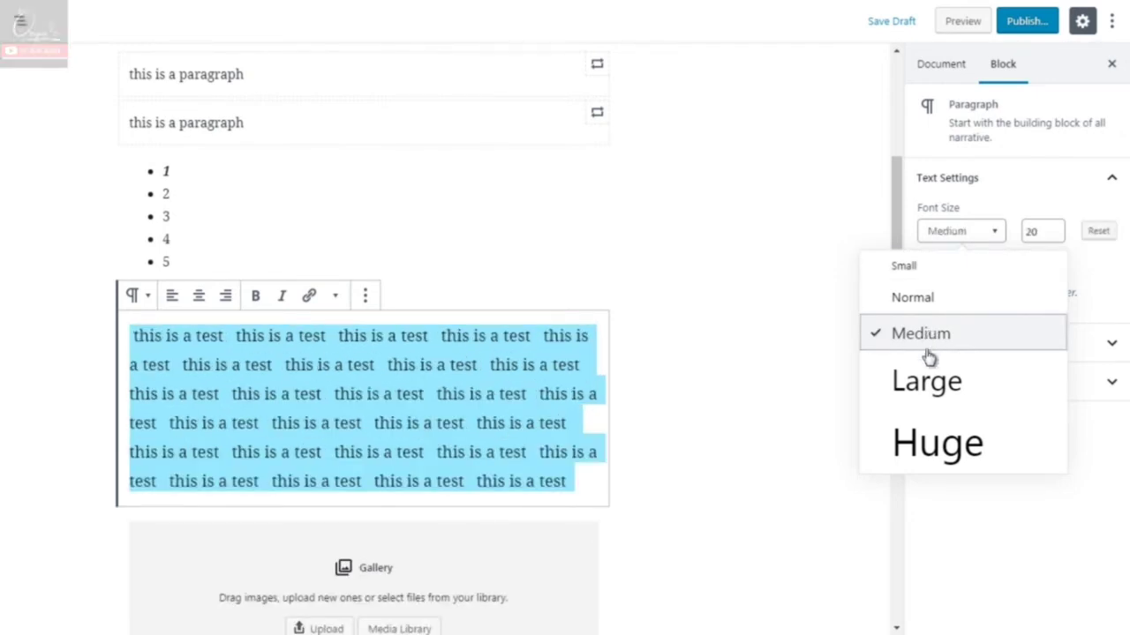
pyautogui.click(928, 445)
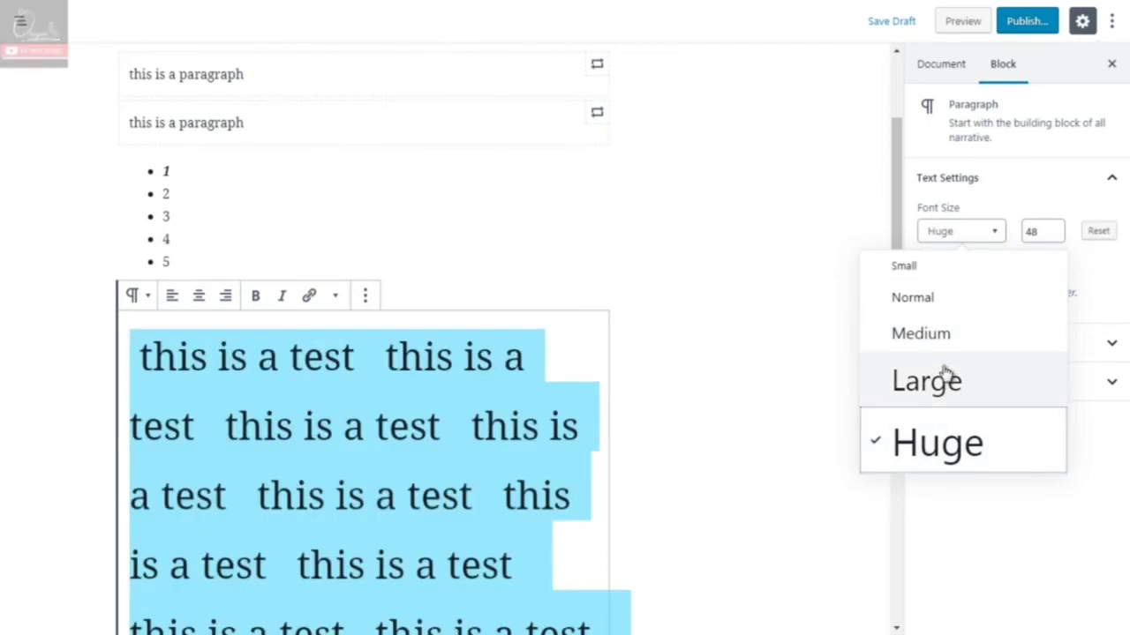
pyautogui.click(920, 270)
pyautogui.click(910, 304)
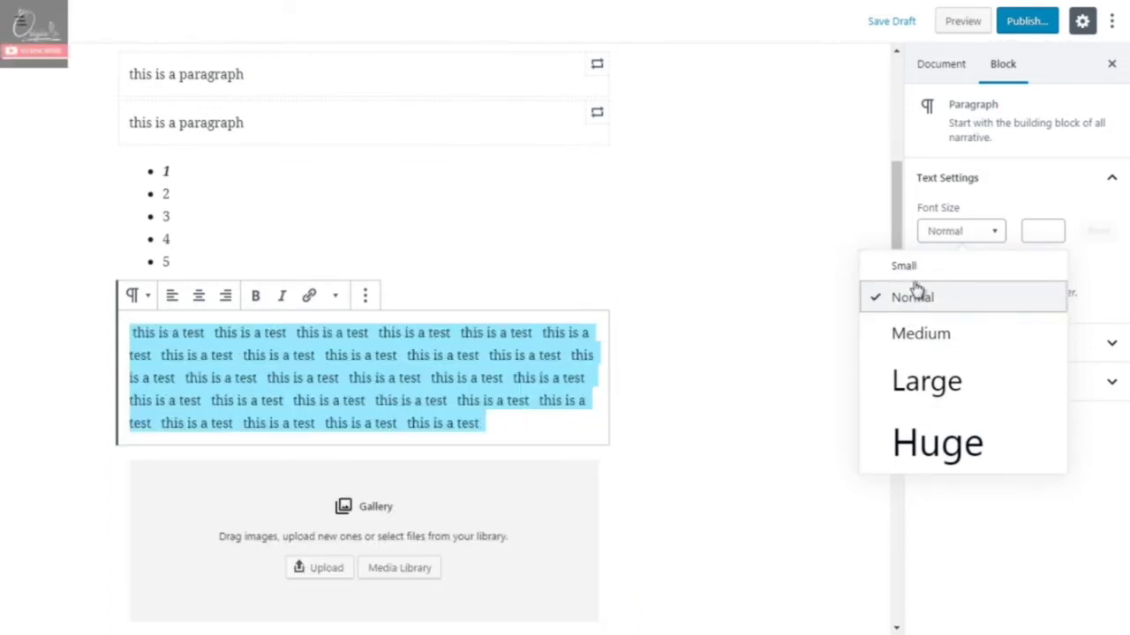
# - Apply the Medium font size to the test paragraph and step the custom size down past 18 and up to 23
pyautogui.click(922, 332)
pyautogui.click(1056, 228)
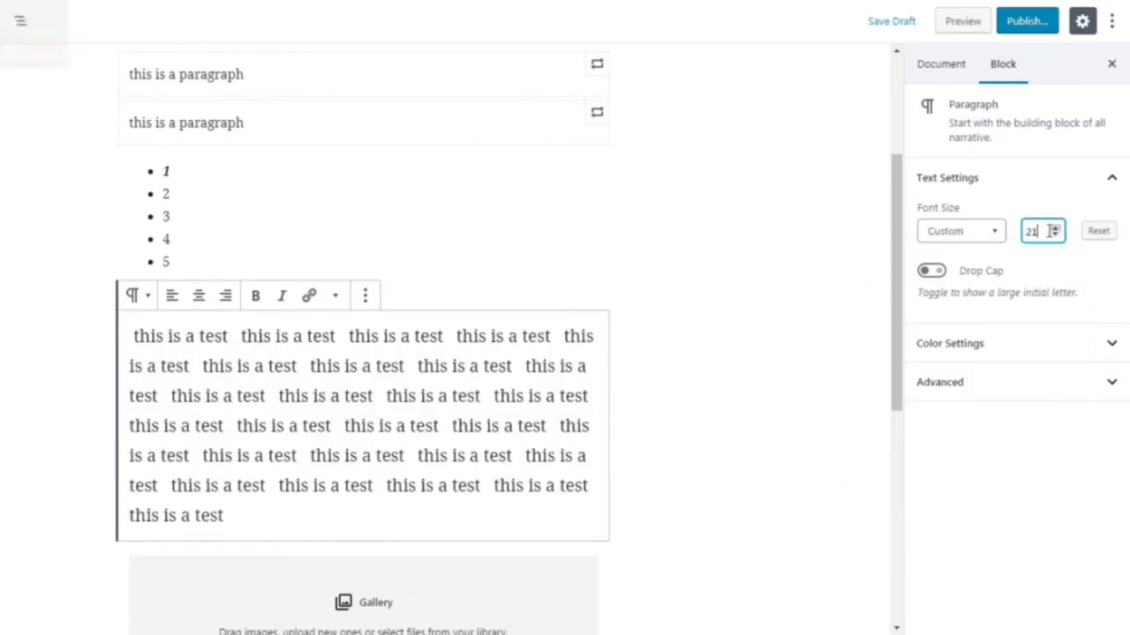
pyautogui.click(1054, 235)
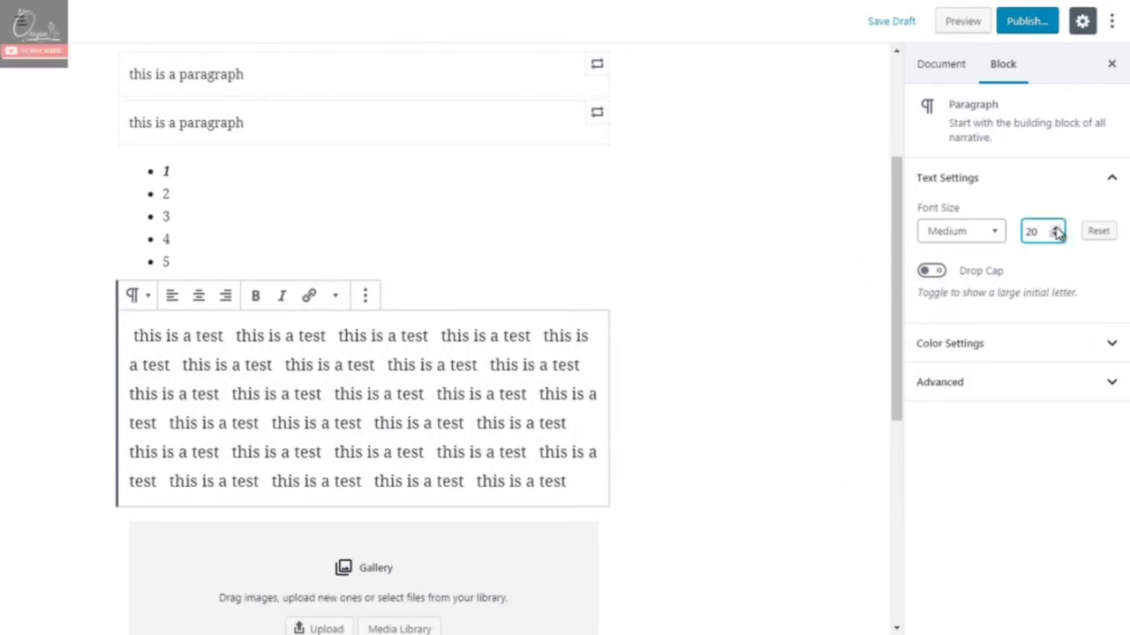
pyautogui.click(1056, 236)
pyautogui.click(1055, 236)
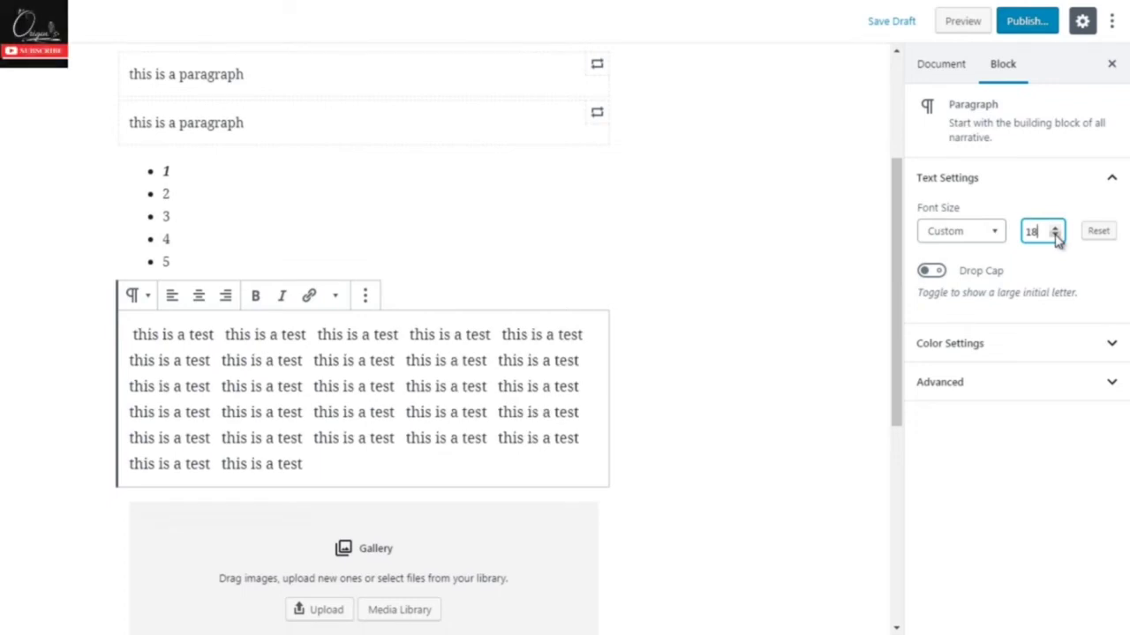
pyautogui.click(1056, 236)
pyautogui.click(1056, 236)
pyautogui.click(1055, 227)
pyautogui.click(1056, 226)
pyautogui.click(1055, 227)
pyautogui.click(1056, 227)
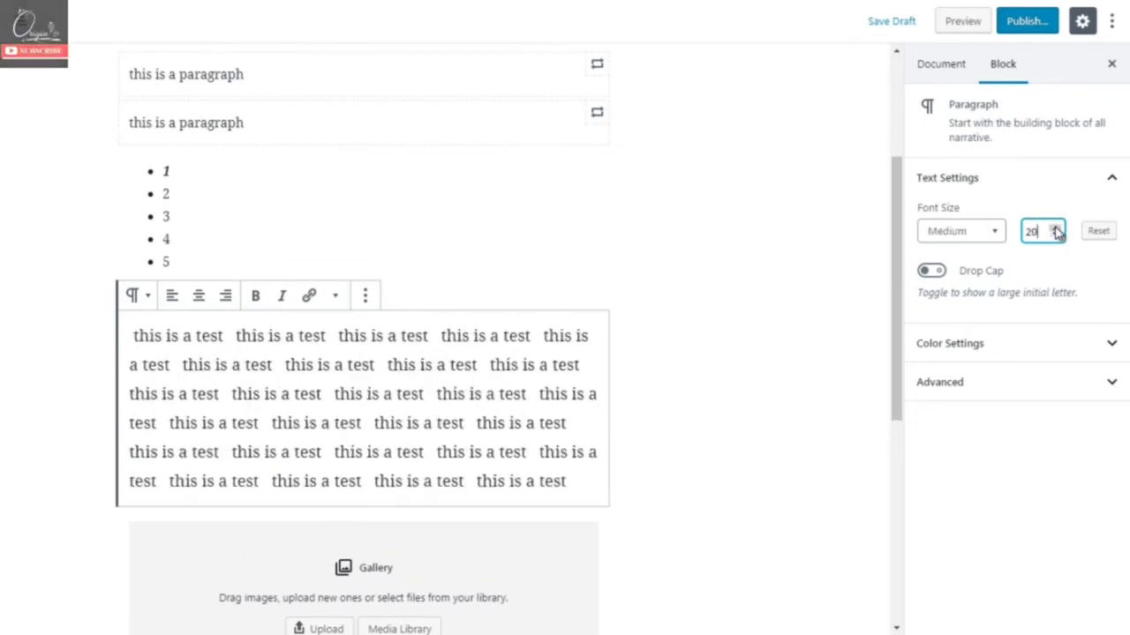
pyautogui.click(1056, 227)
pyautogui.click(1056, 227)
pyautogui.click(1056, 227)
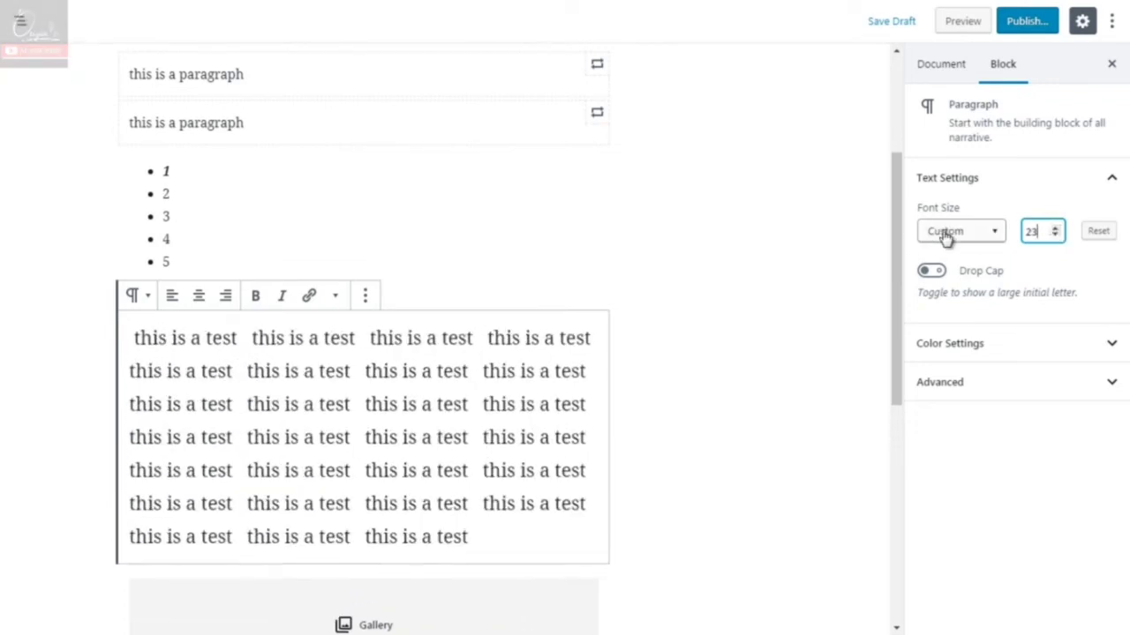
# - View the font size presets again and raise the test paragraph's custom size to 26
pyautogui.click(993, 232)
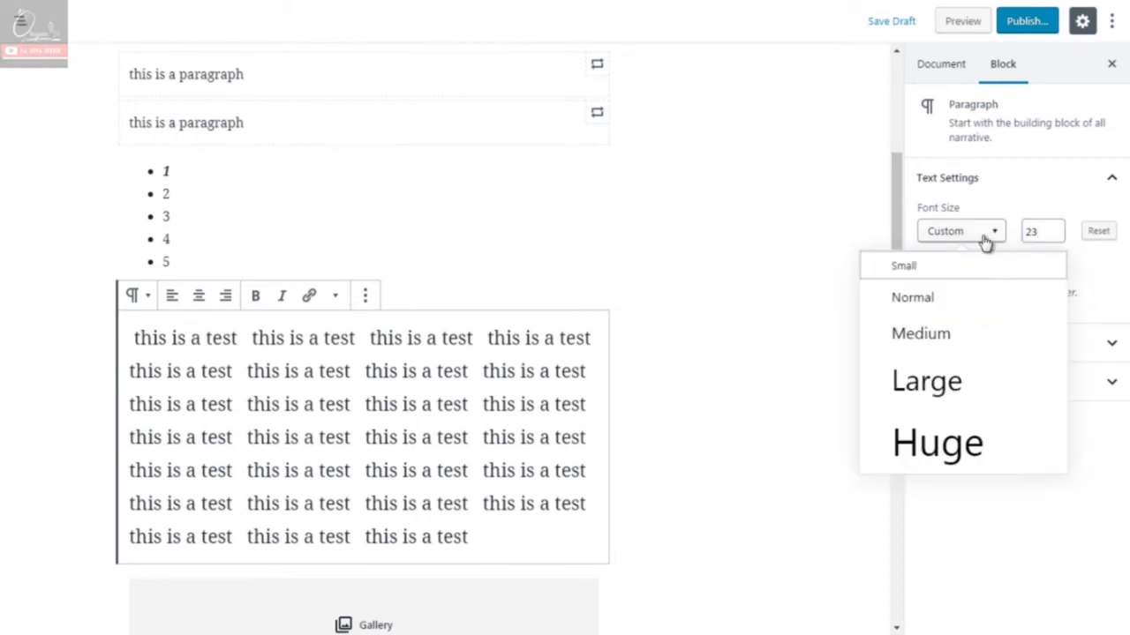
pyautogui.click(1054, 227)
pyautogui.click(1055, 227)
pyautogui.click(1055, 228)
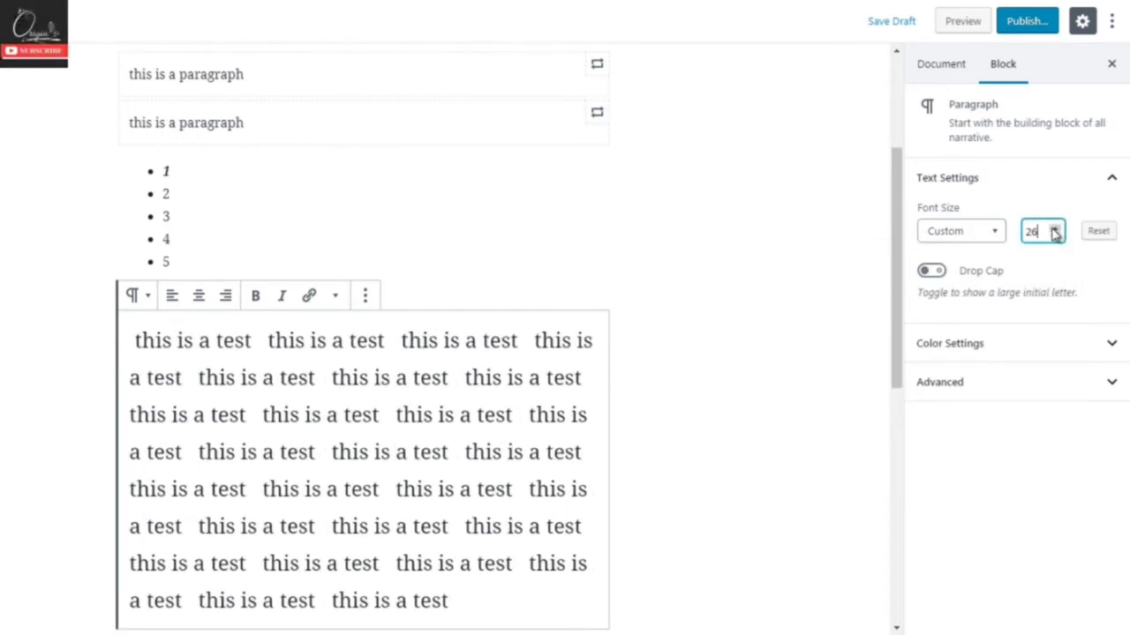
# - Try the Huge and Large font size presets on the test paragraph and settle on Huge
pyautogui.click(973, 237)
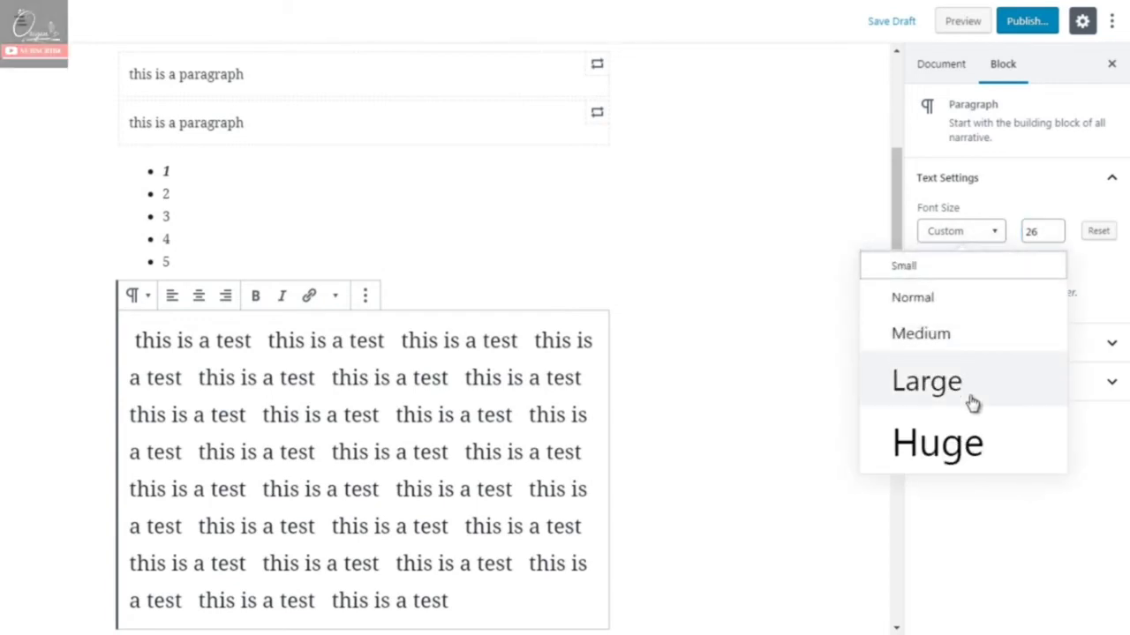
pyautogui.click(973, 439)
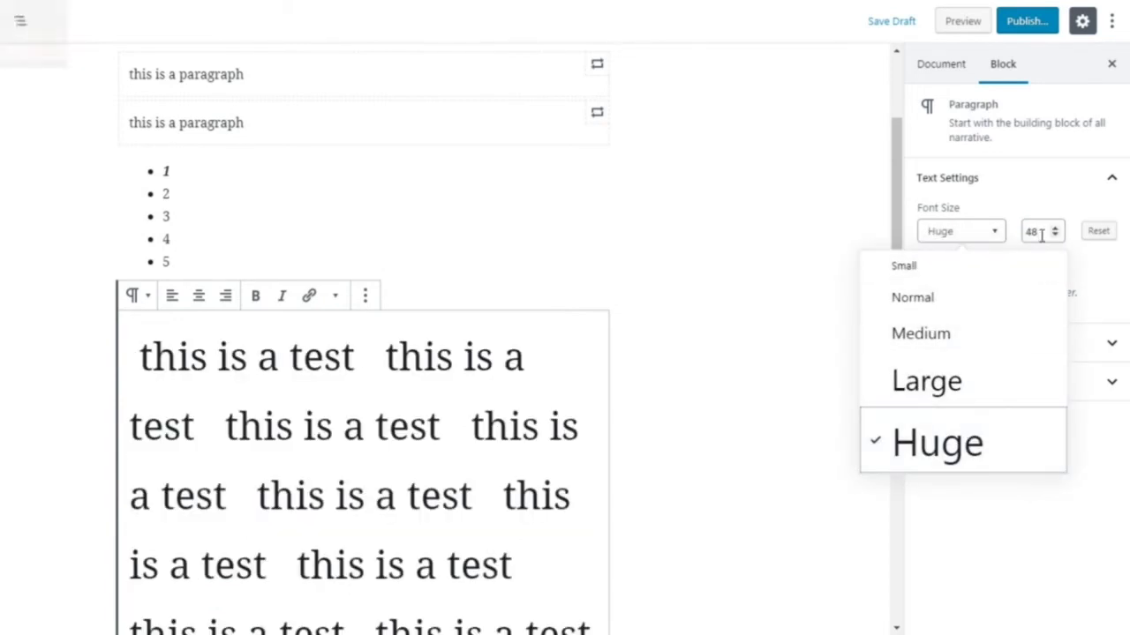
pyautogui.click(949, 399)
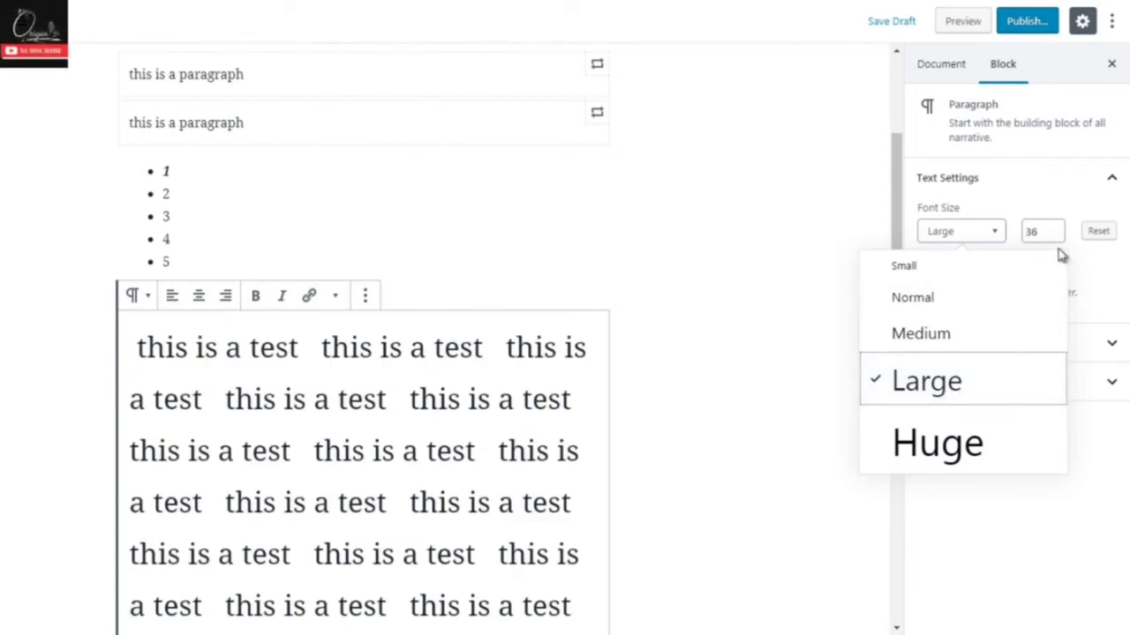
pyautogui.click(953, 466)
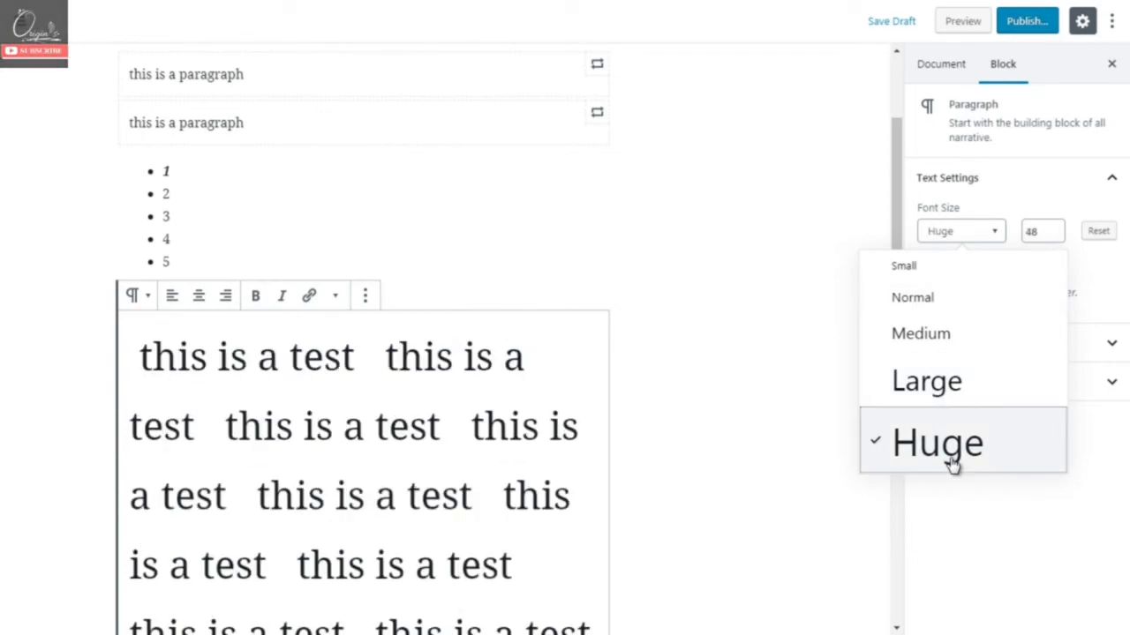
# - Step the test paragraph's custom font size down to 39
pyautogui.click(1034, 231)
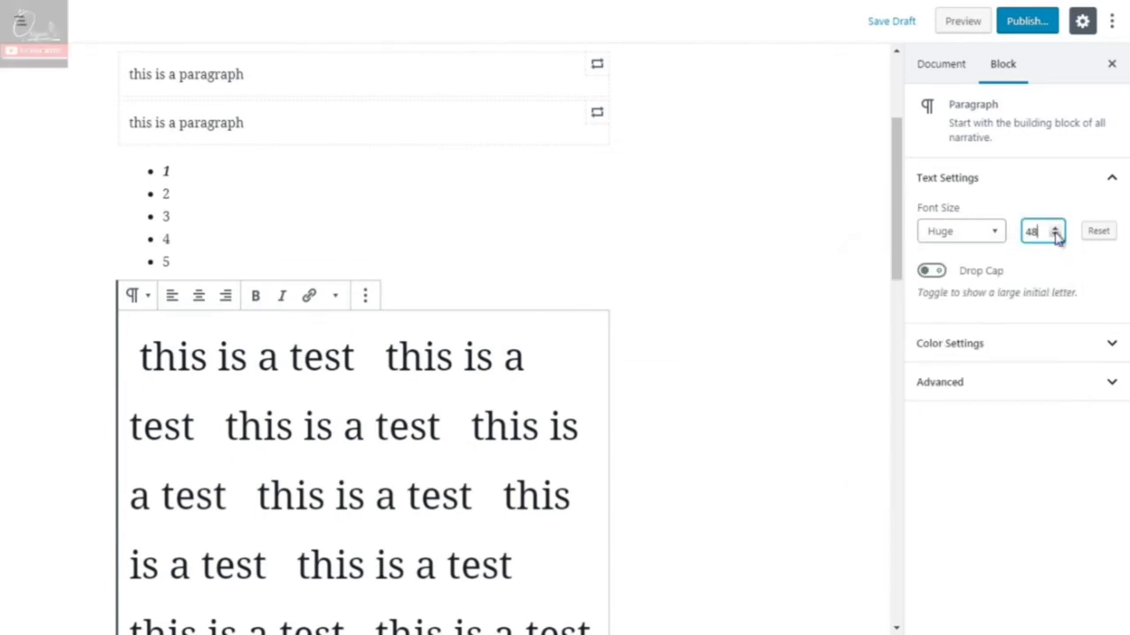
pyautogui.click(1057, 237)
pyautogui.click(1057, 237)
pyautogui.click(1056, 236)
pyautogui.click(1056, 236)
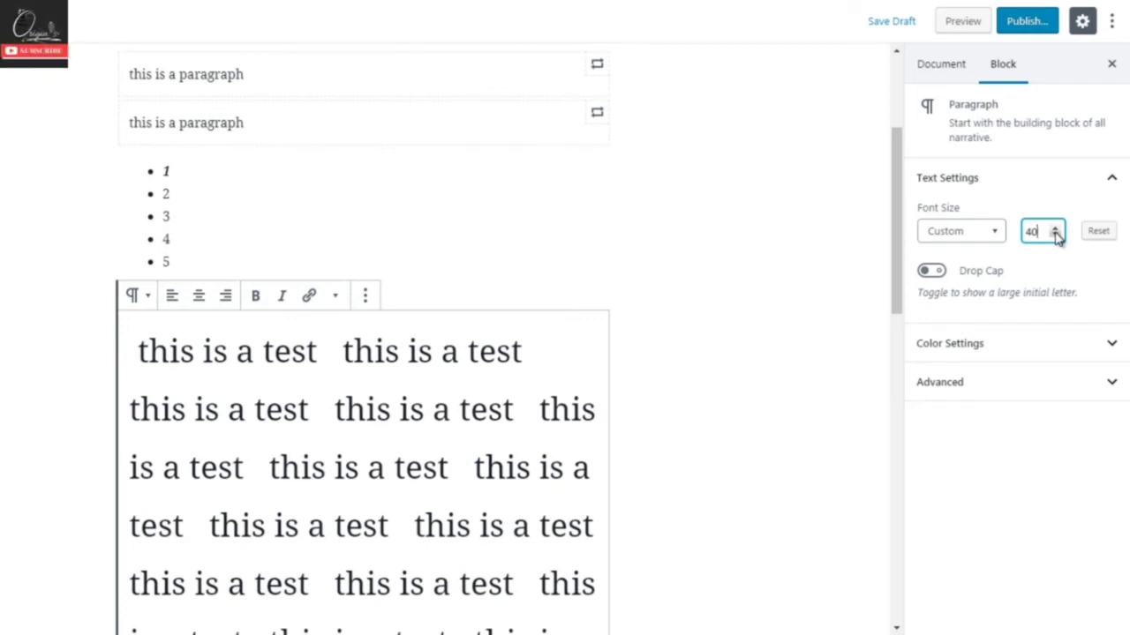
pyautogui.click(1057, 237)
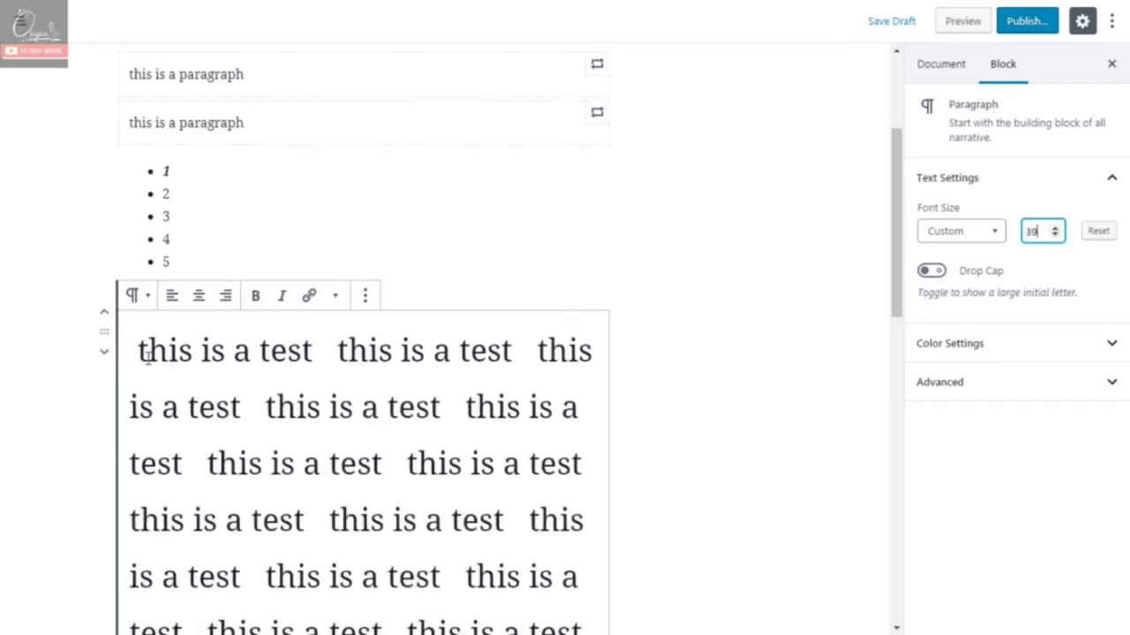
# - Turn on the drop cap for the test paragraph and select its first letter in the text
pyautogui.moveTo(149, 354); pyautogui.dragTo(135, 356)
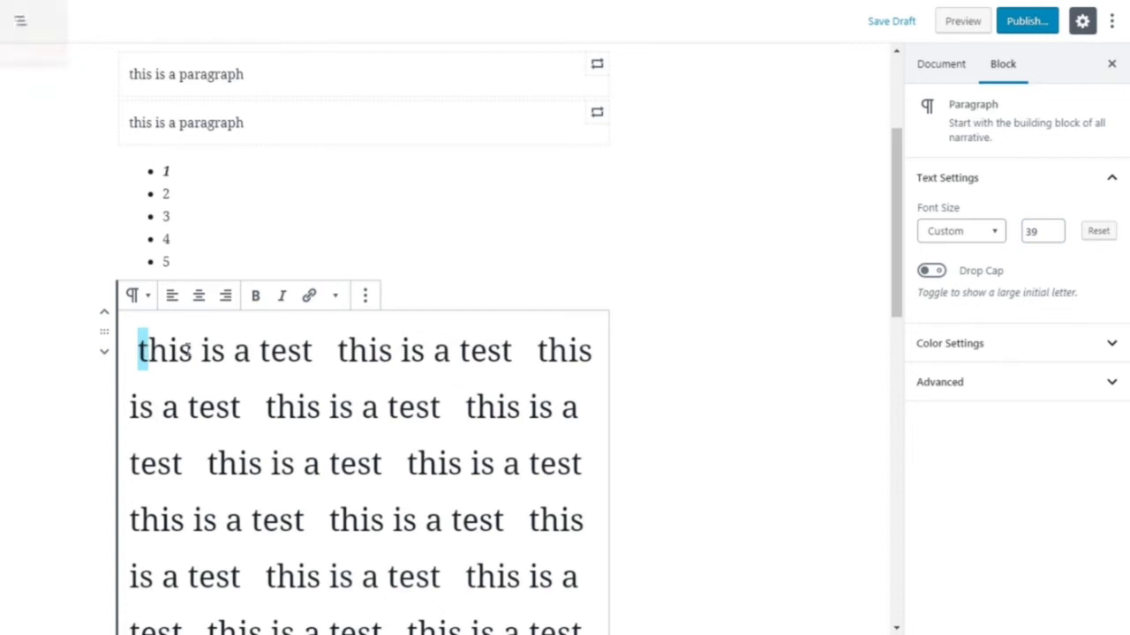
pyautogui.click(931, 272)
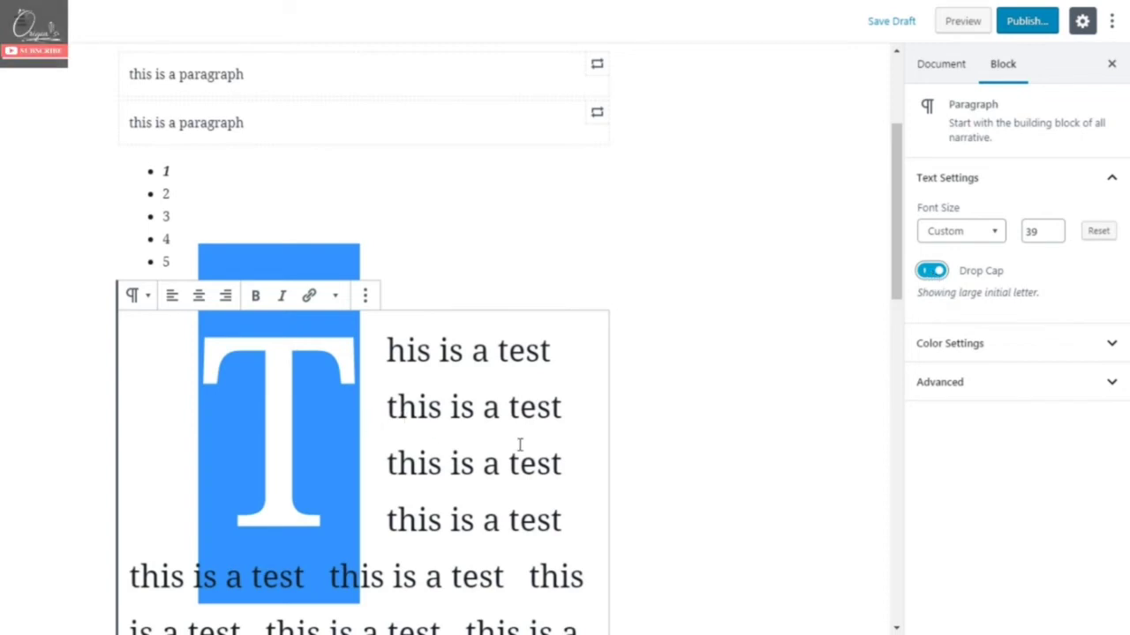
pyautogui.click(379, 410)
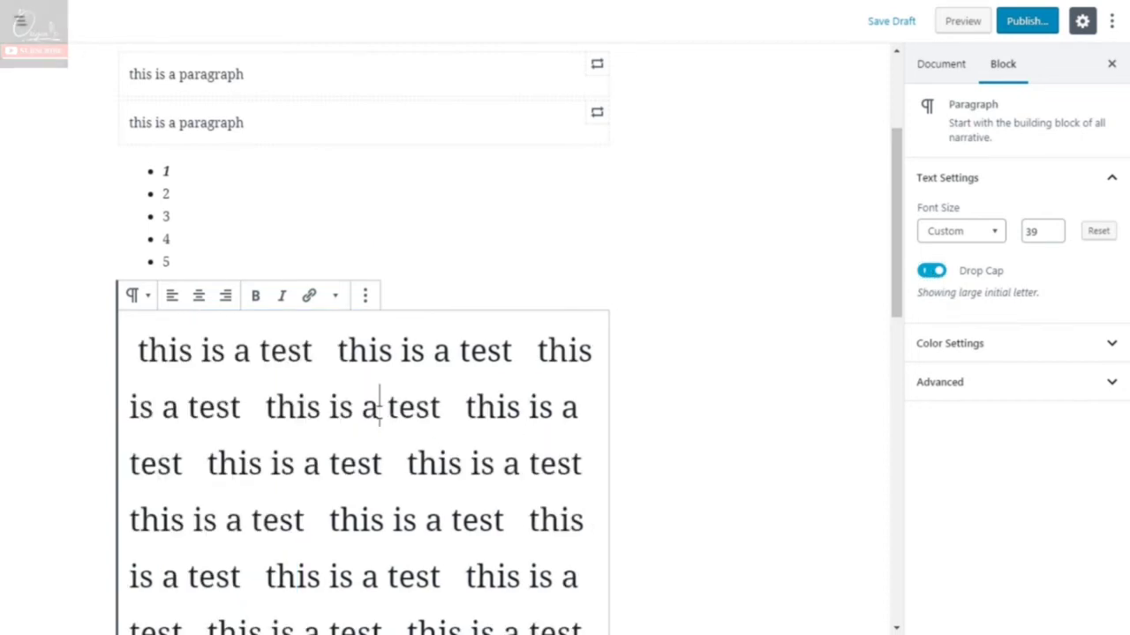
pyautogui.click(142, 351)
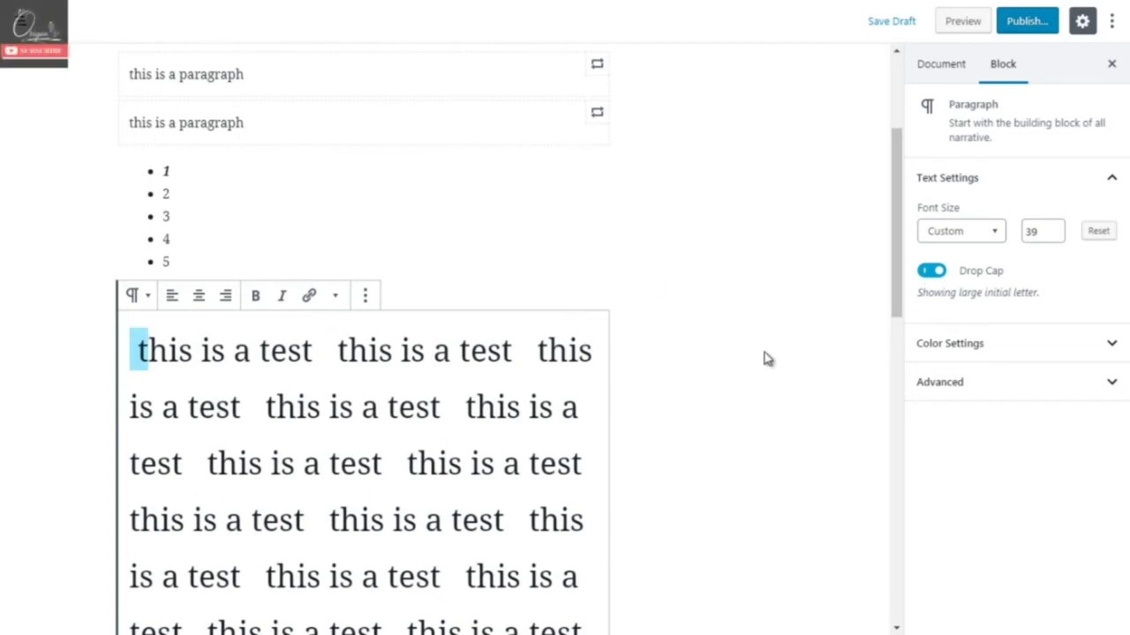
pyautogui.click(416, 389)
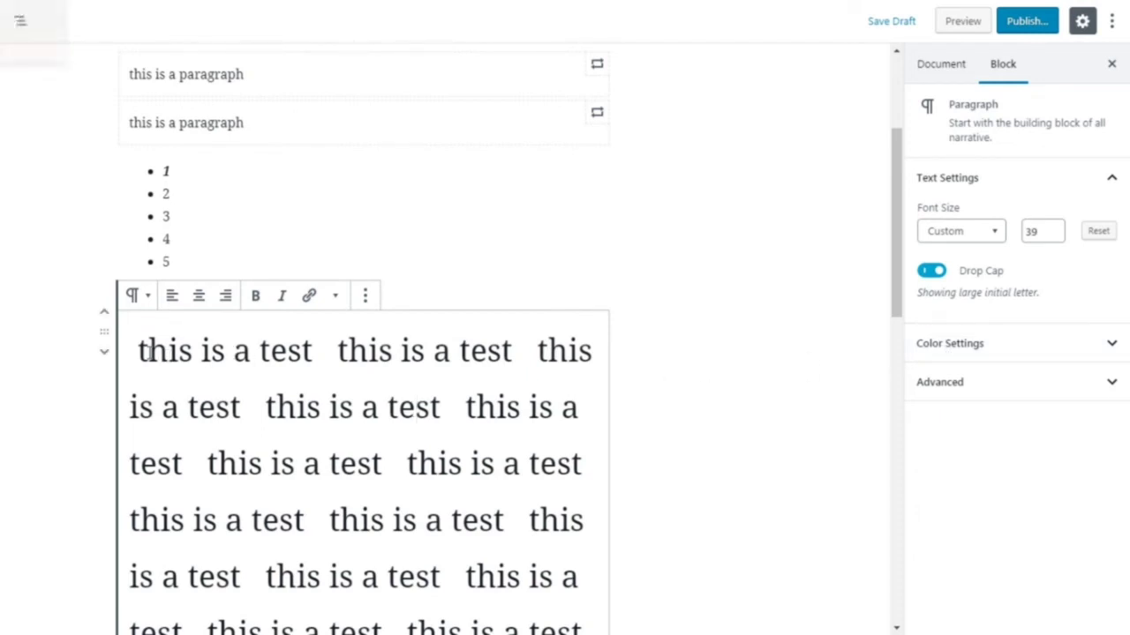
pyautogui.moveTo(147, 351); pyautogui.dragTo(133, 350)
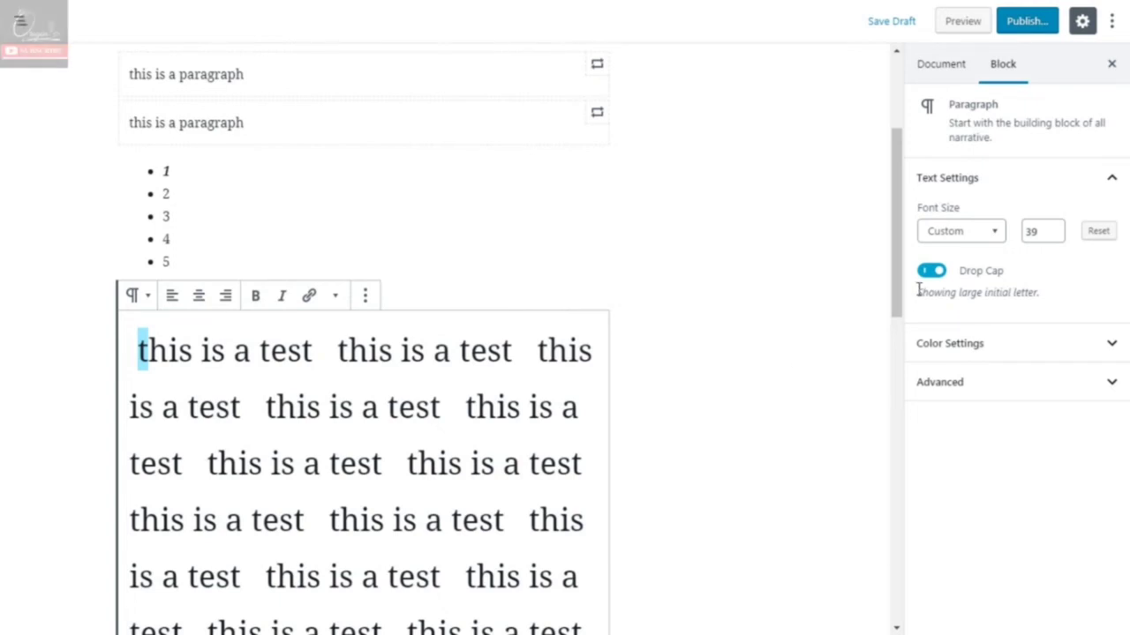
# - Try the pink, orange and red preset background colors on the test paragraph and settle on light gray
pyautogui.click(943, 352)
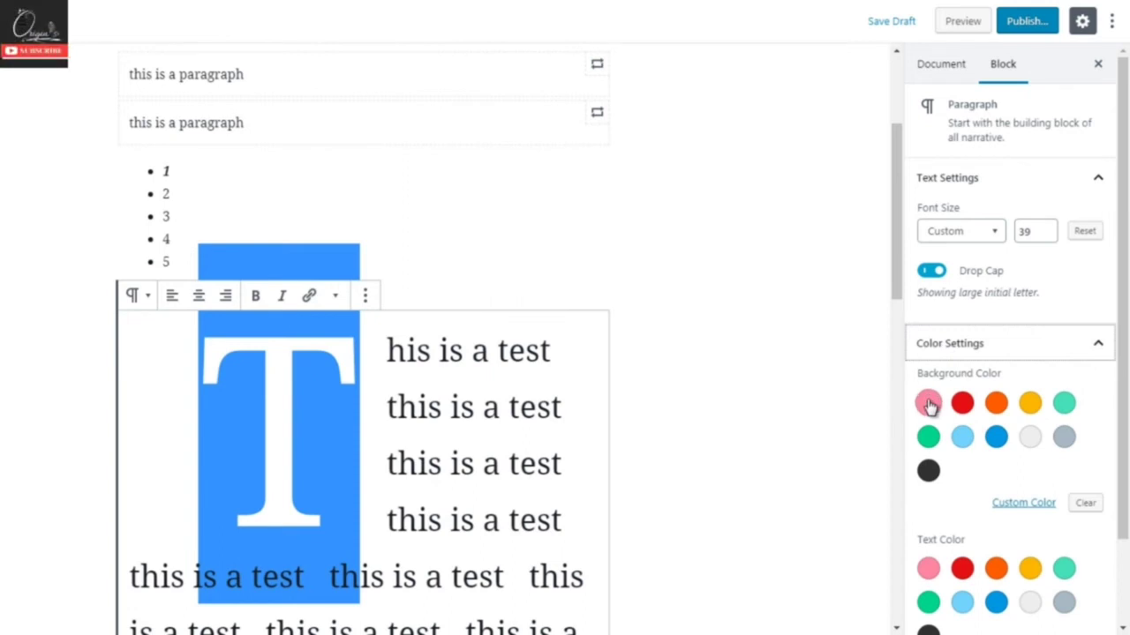
pyautogui.click(929, 404)
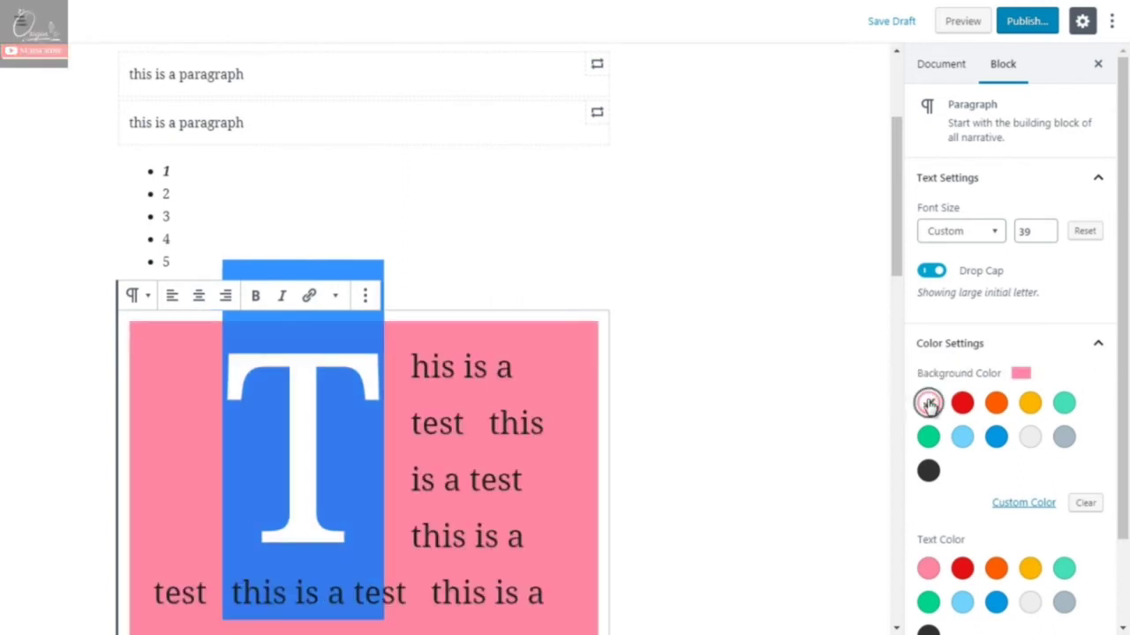
pyautogui.moveTo(895, 255); pyautogui.dragTo(899, 331)
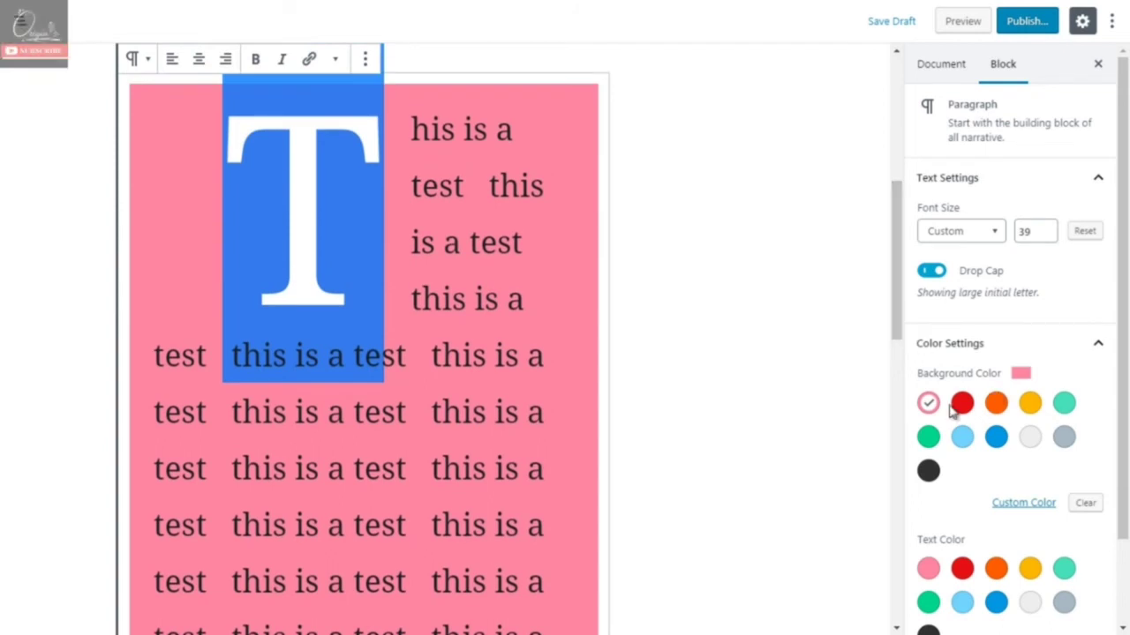
pyautogui.click(997, 405)
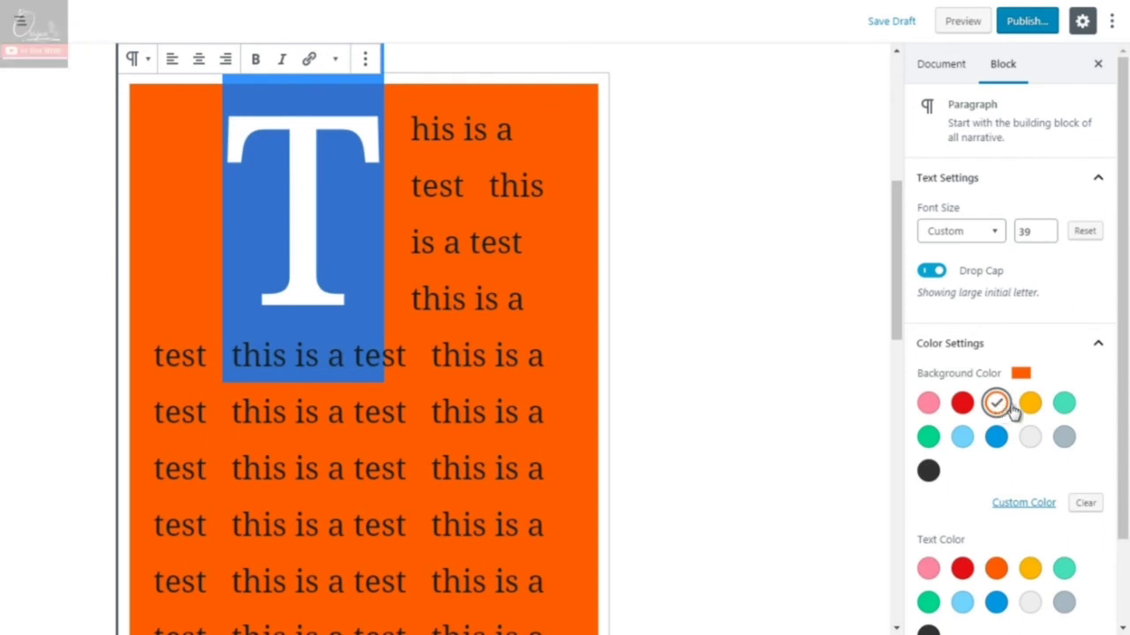
pyautogui.click(1030, 438)
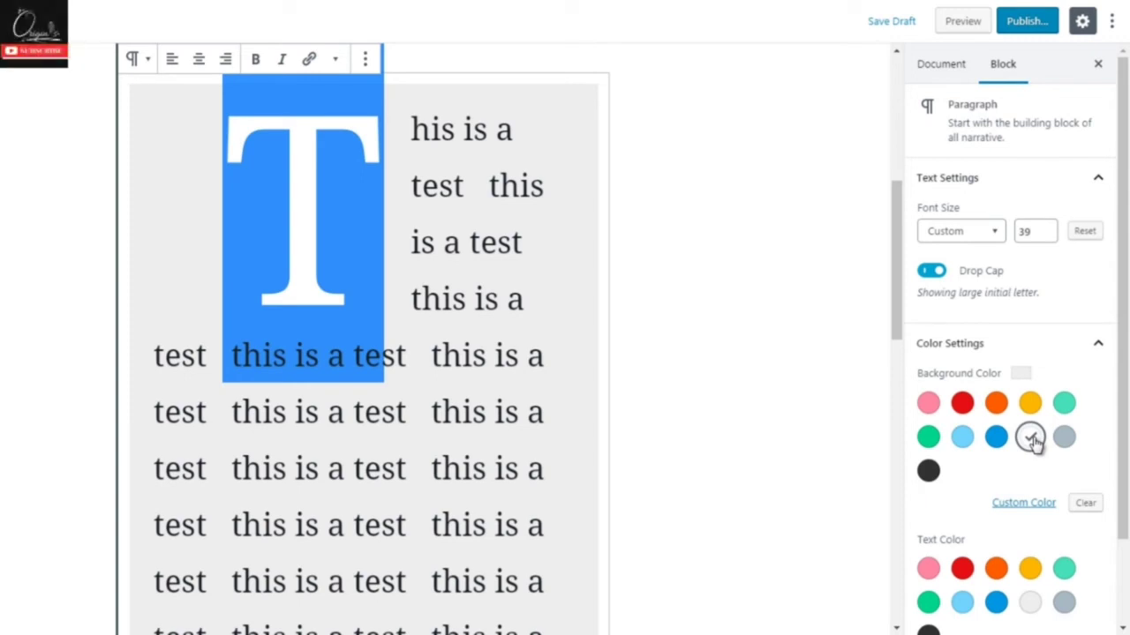
pyautogui.click(929, 405)
pyautogui.click(962, 404)
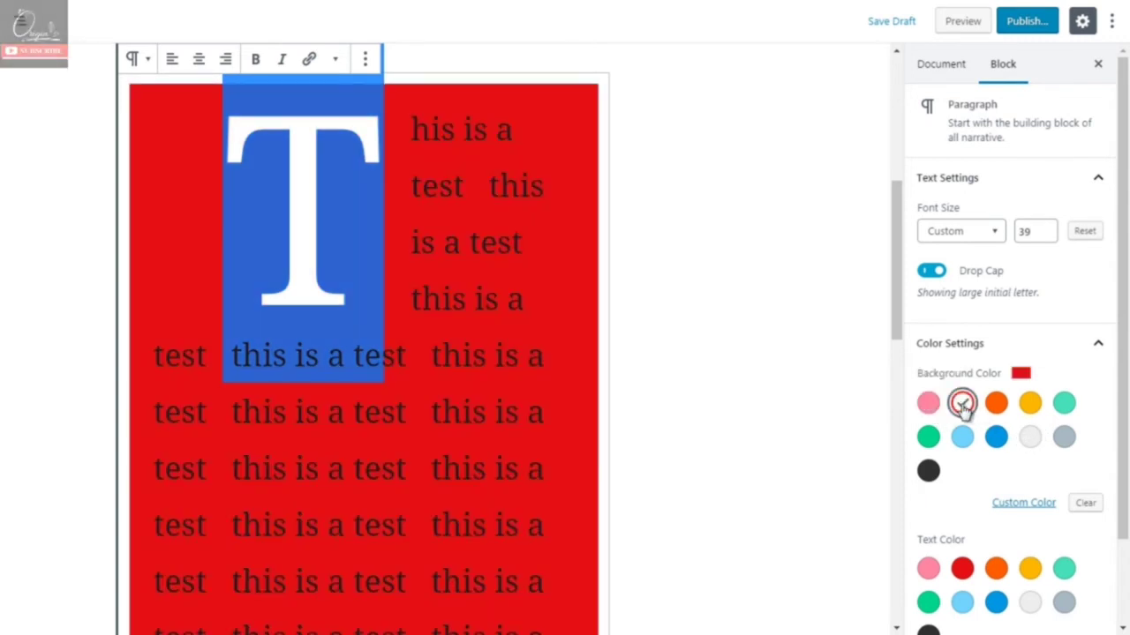
pyautogui.click(928, 403)
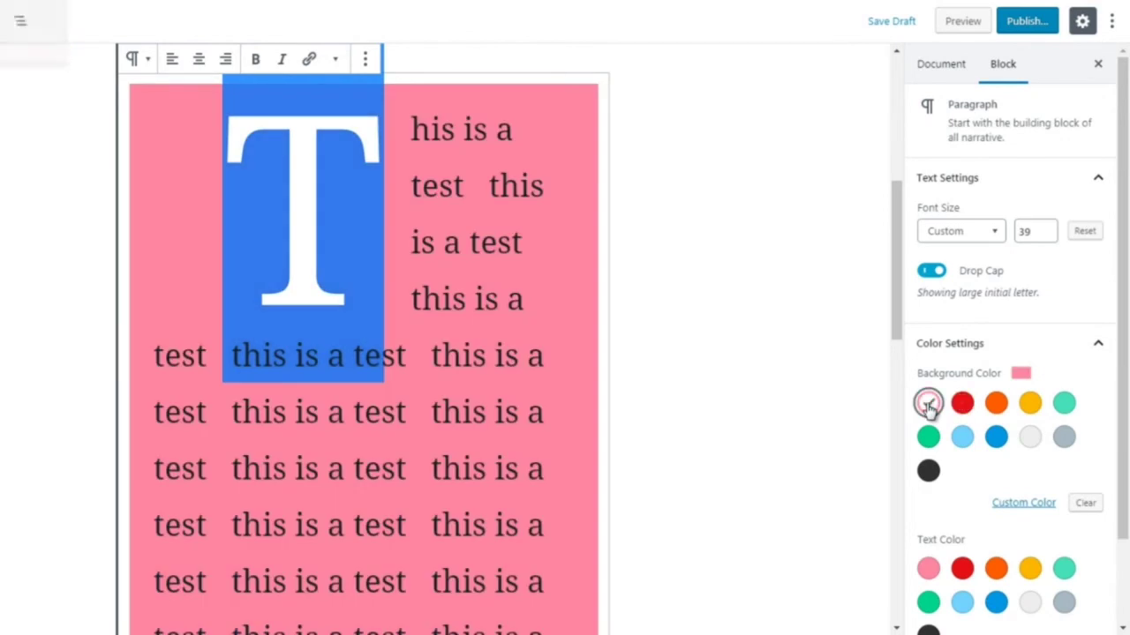
pyautogui.click(1033, 439)
# - Apply the red preset text color to the test paragraph, and switch it to the darker blue preset
pyautogui.moveTo(1125, 305); pyautogui.dragTo(1125, 357)
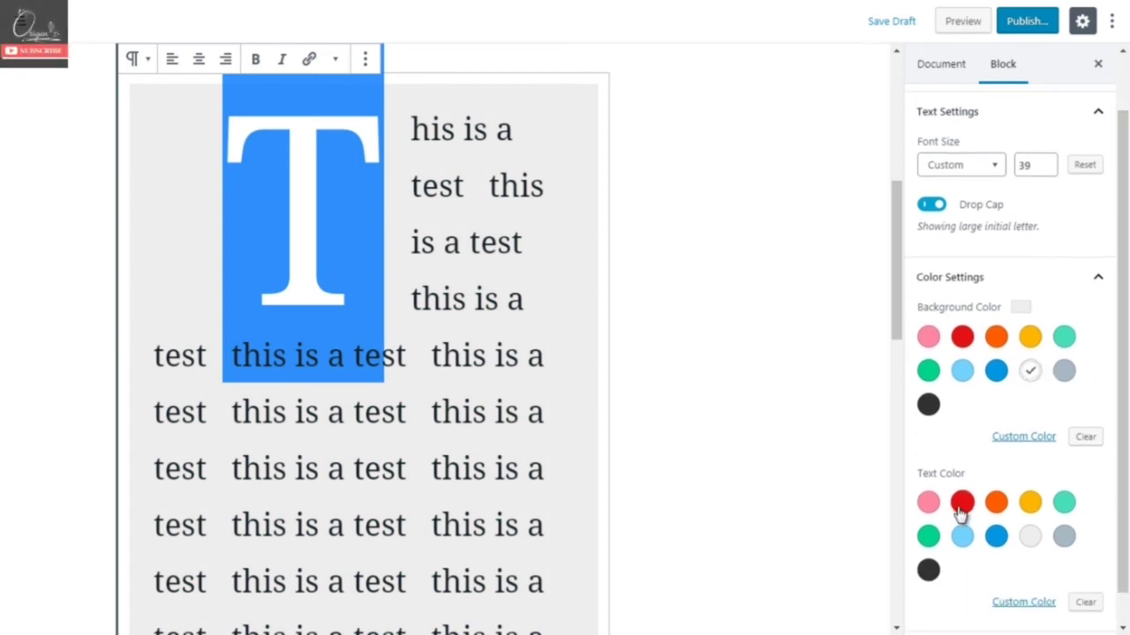
pyautogui.click(962, 508)
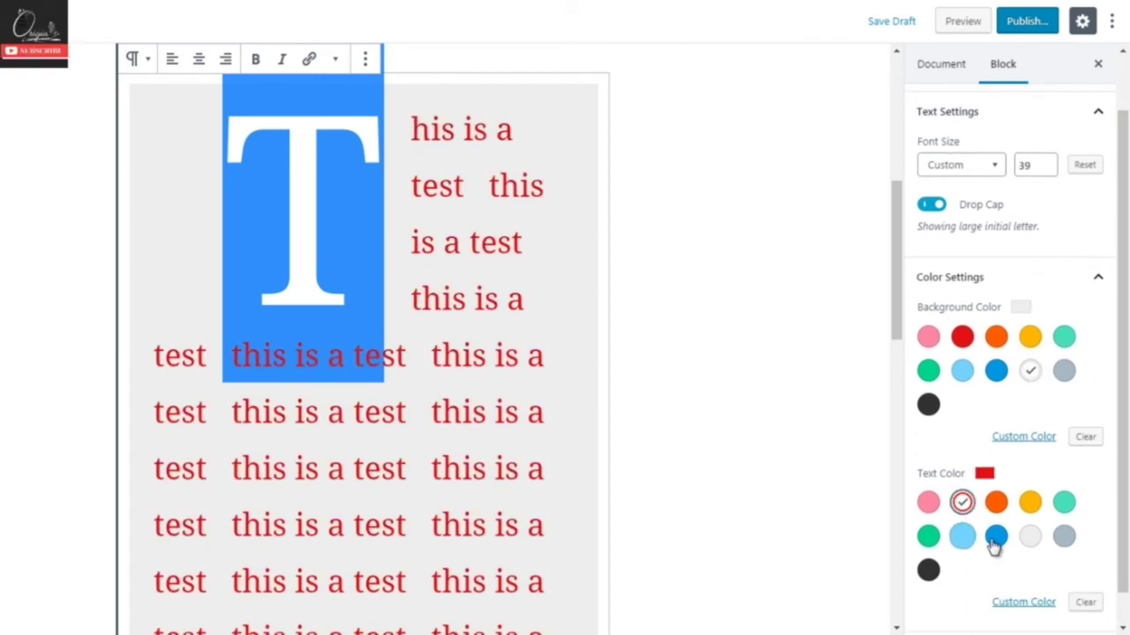
pyautogui.click(994, 540)
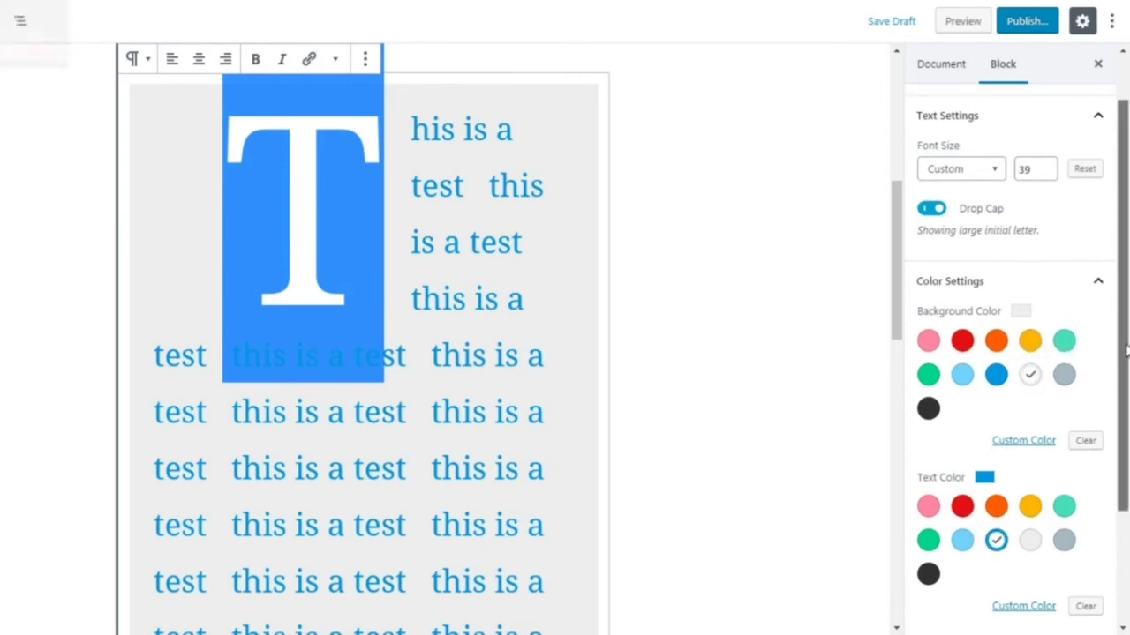
# - Clear the test paragraph's background color and give it a custom very light blue background
pyautogui.moveTo(1124, 352); pyautogui.dragTo(1092, 459)
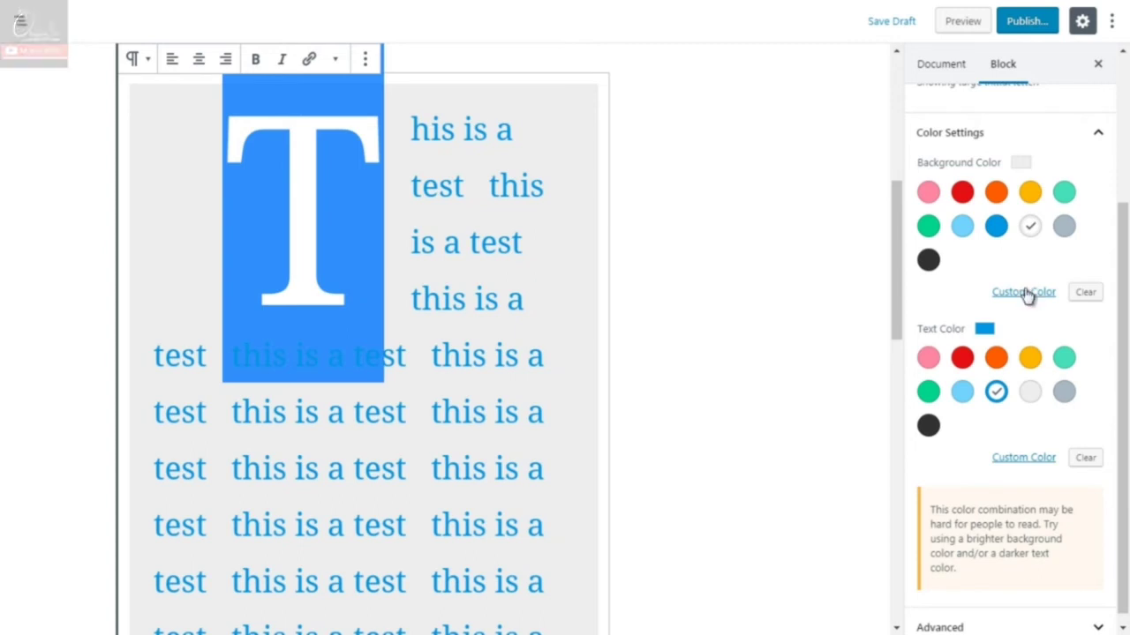
pyautogui.click(1089, 296)
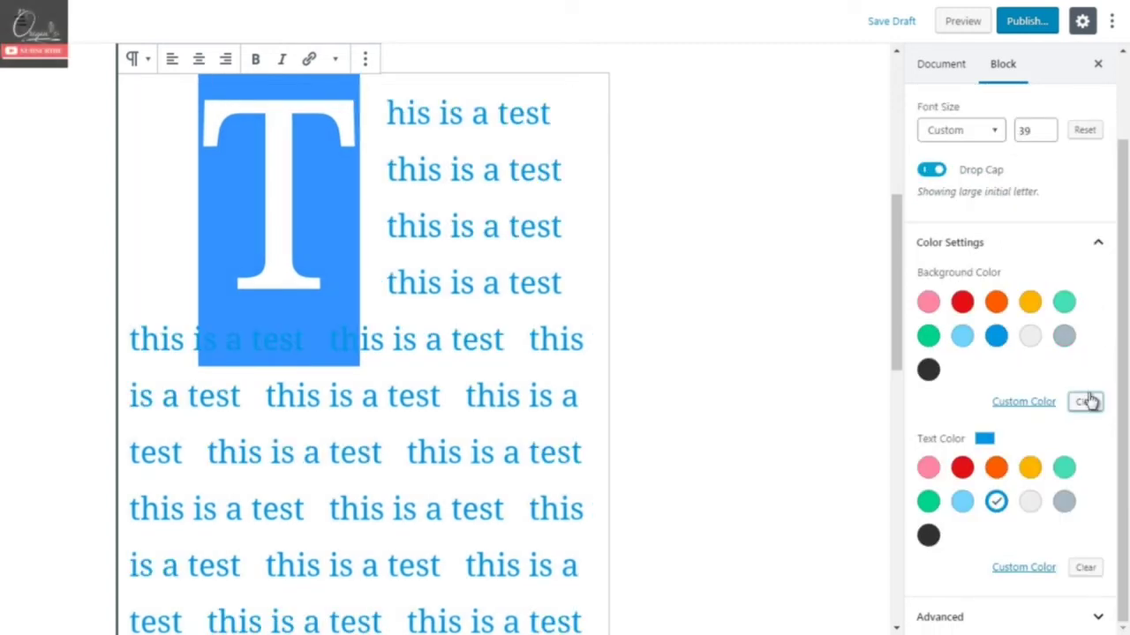
pyautogui.click(1021, 404)
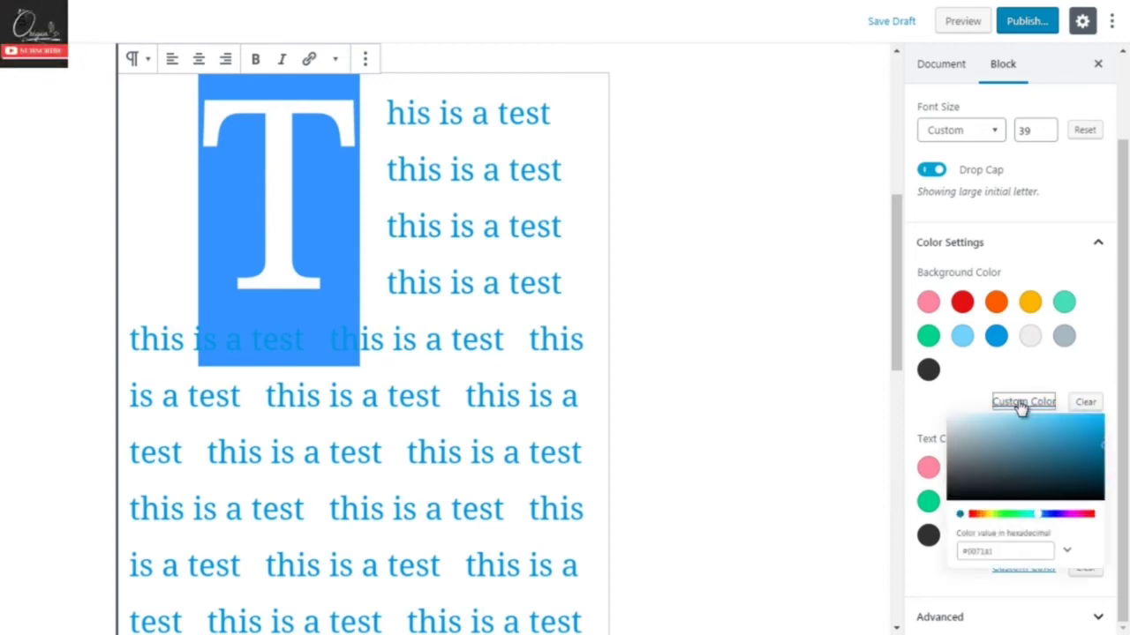
pyautogui.click(978, 456)
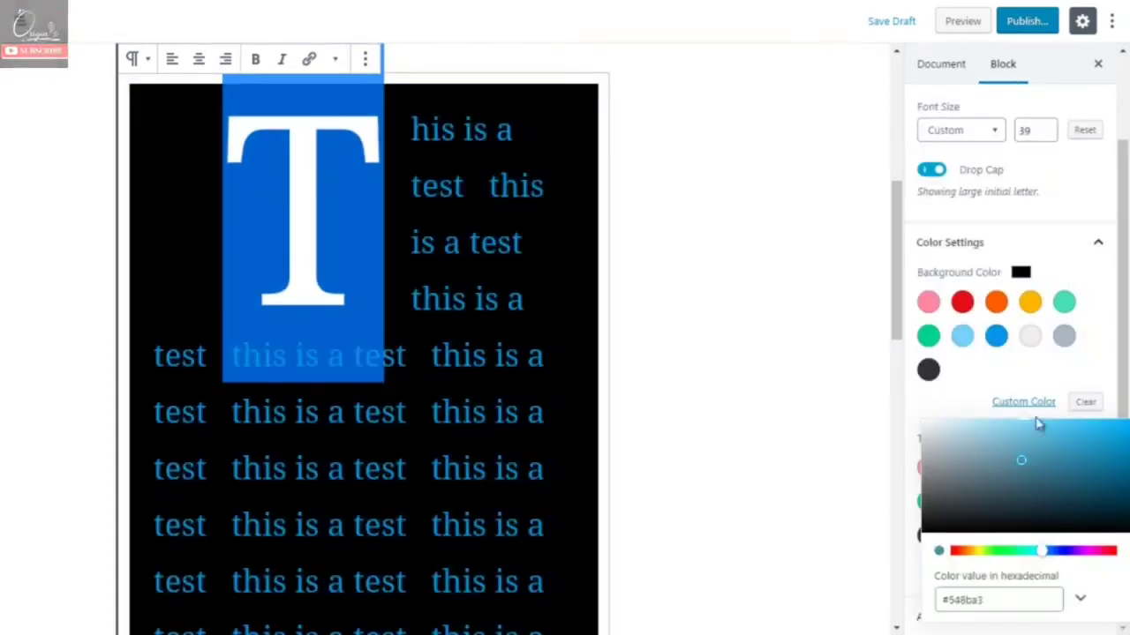
pyautogui.moveTo(1038, 424); pyautogui.dragTo(1084, 432)
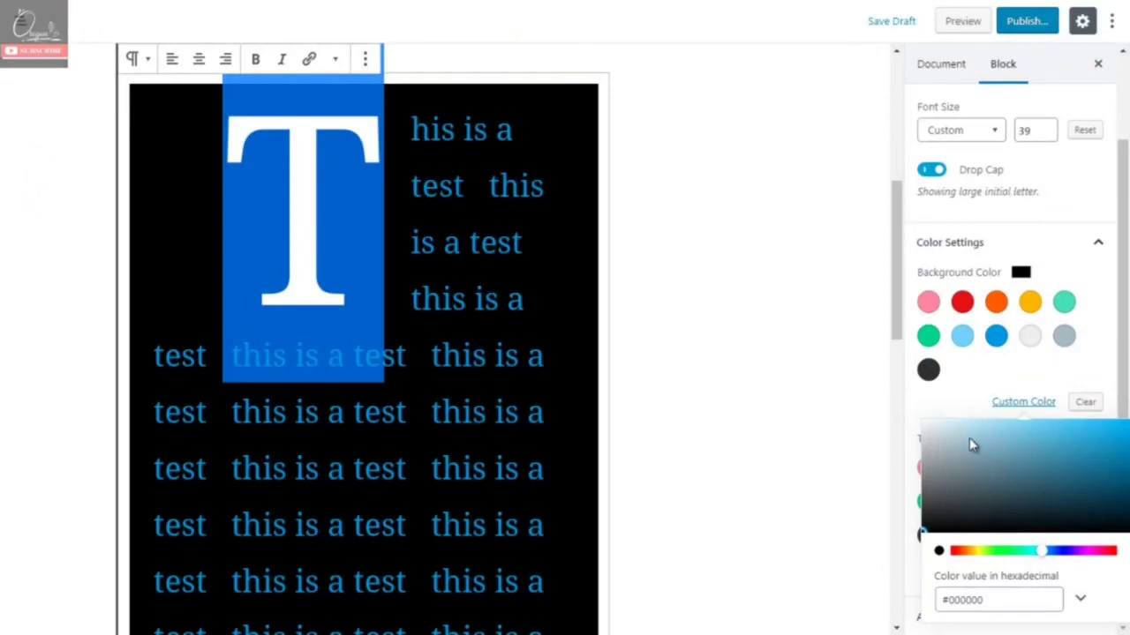
pyautogui.moveTo(969, 445); pyautogui.dragTo(925, 411)
pyautogui.click(927, 416)
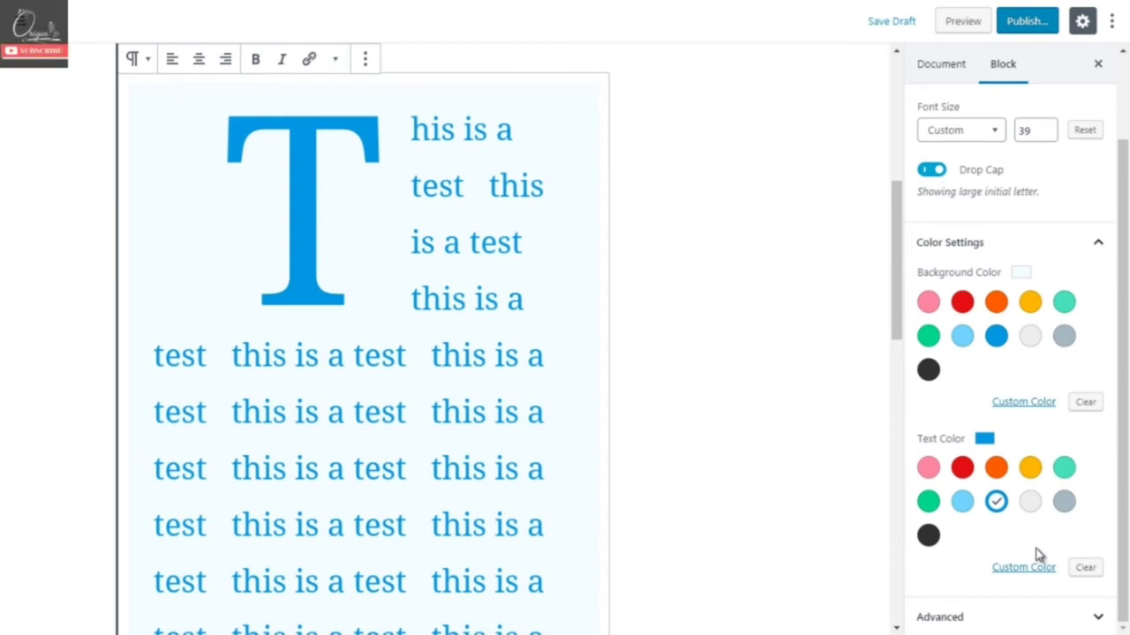
# - Set the test paragraph's text to the custom dark navy color #051a26
pyautogui.click(1022, 569)
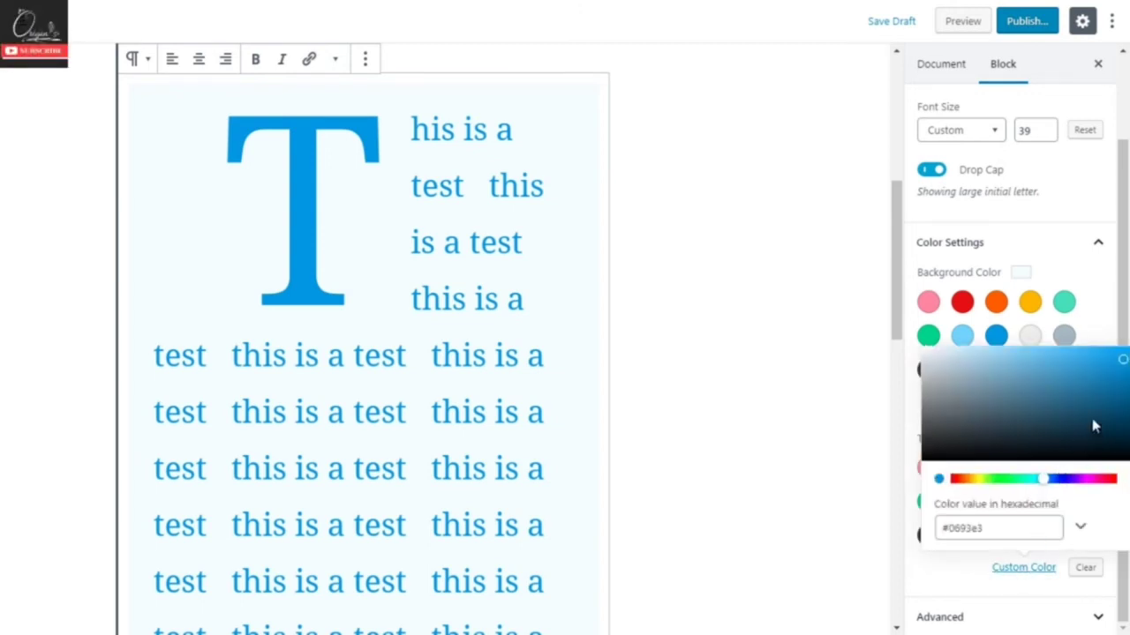
pyautogui.click(1033, 385)
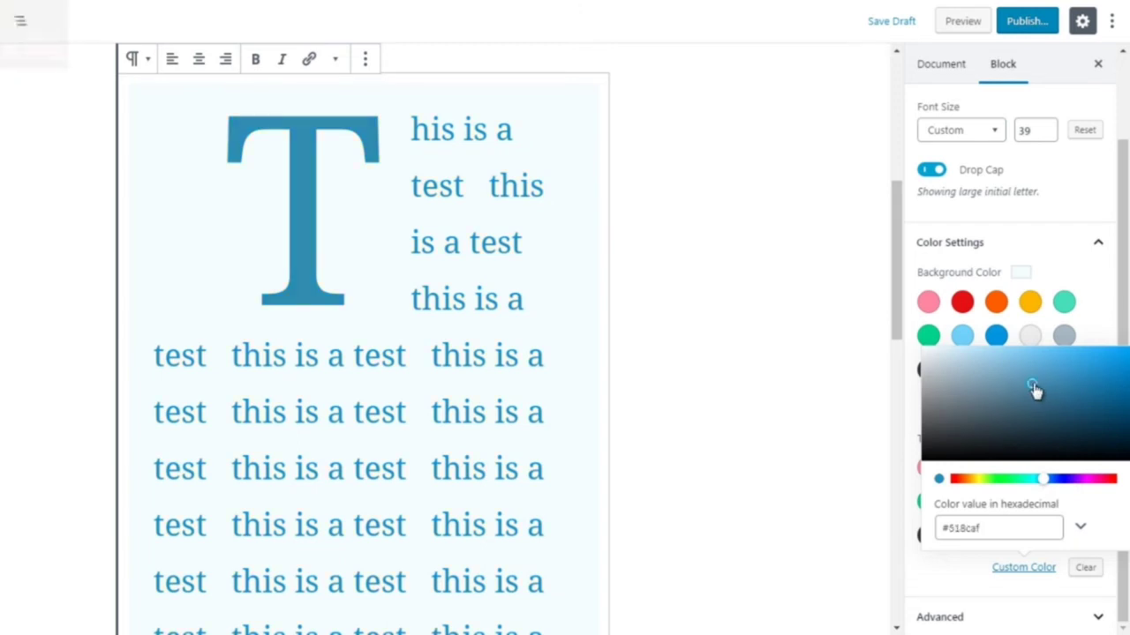
pyautogui.click(1108, 452)
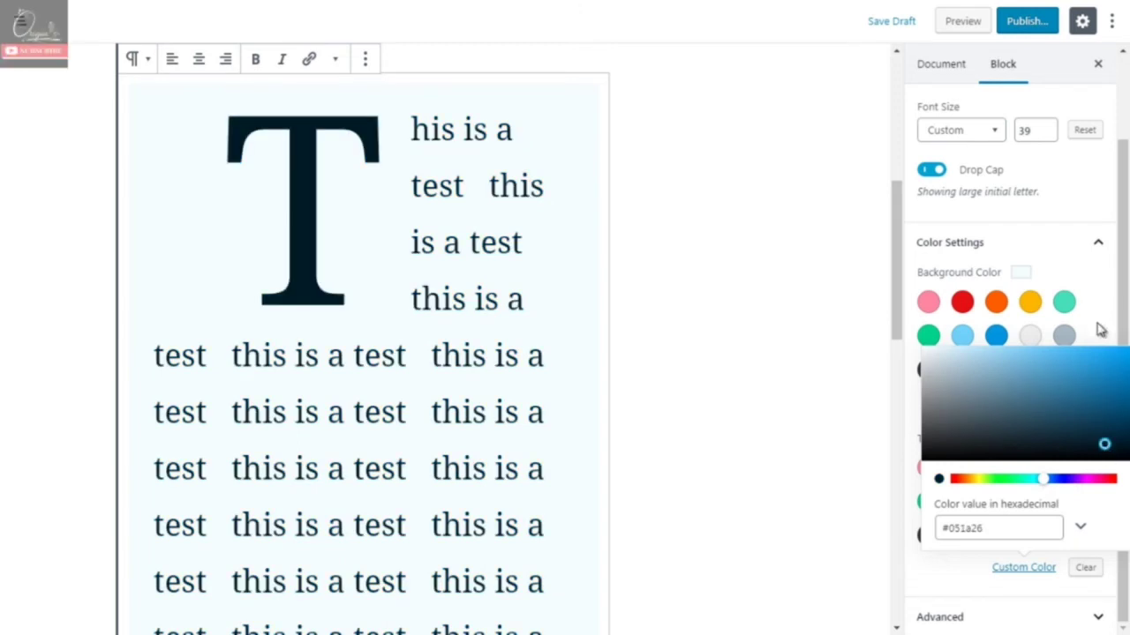
pyautogui.click(1100, 328)
pyautogui.tripleClick(1119, 425)
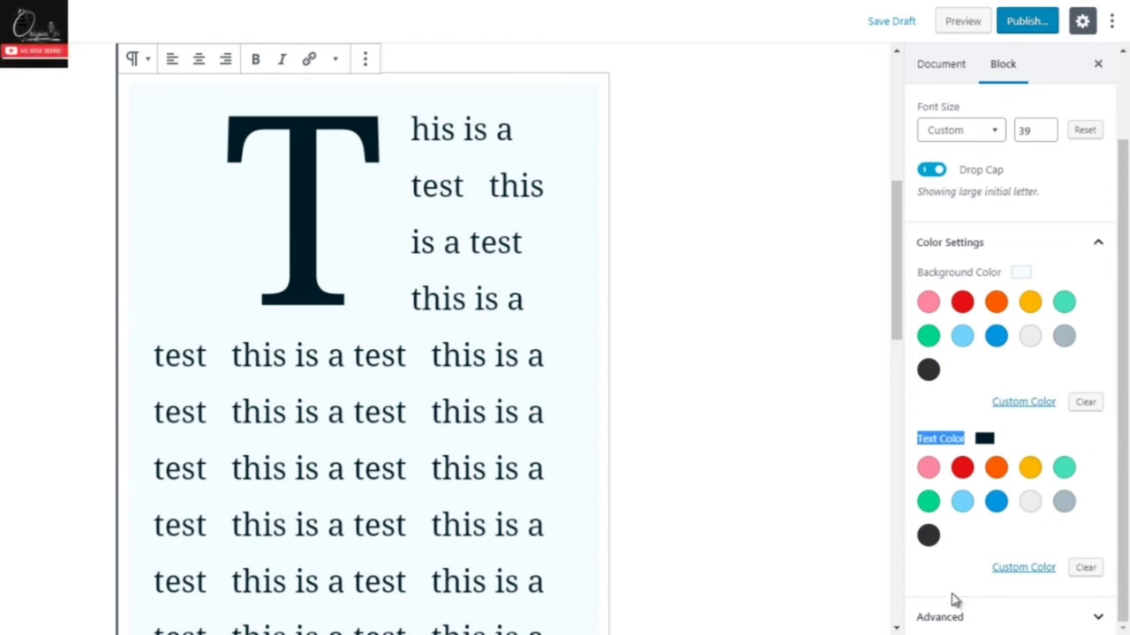
# - Show the paragraph's advanced settings and place the cursor in the Additional CSS Class field
pyautogui.click(937, 616)
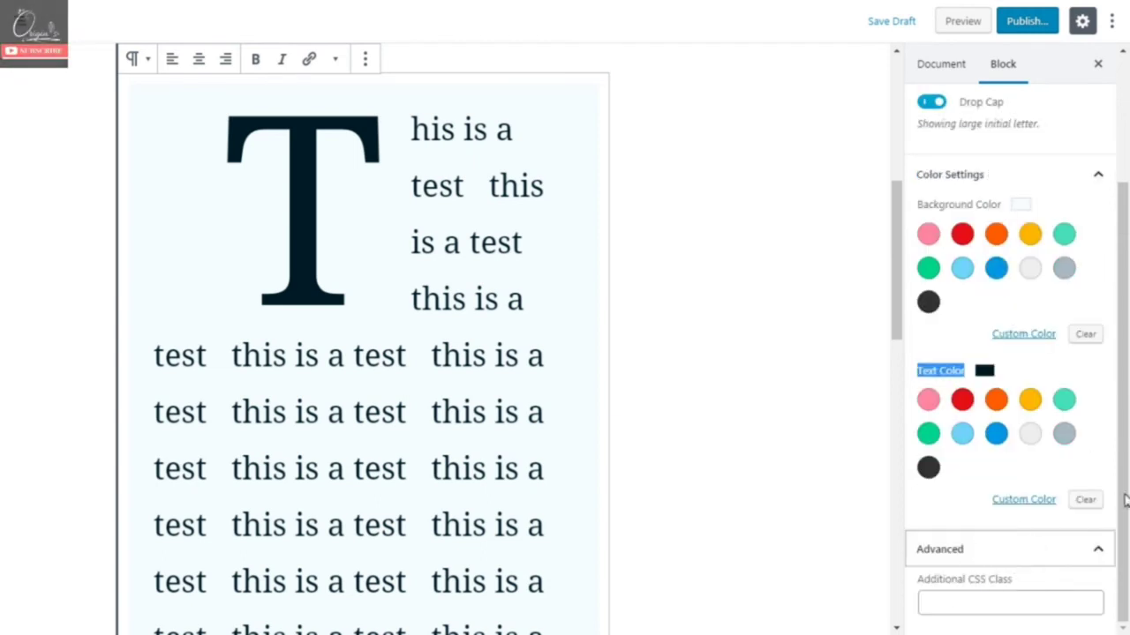
pyautogui.click(980, 595)
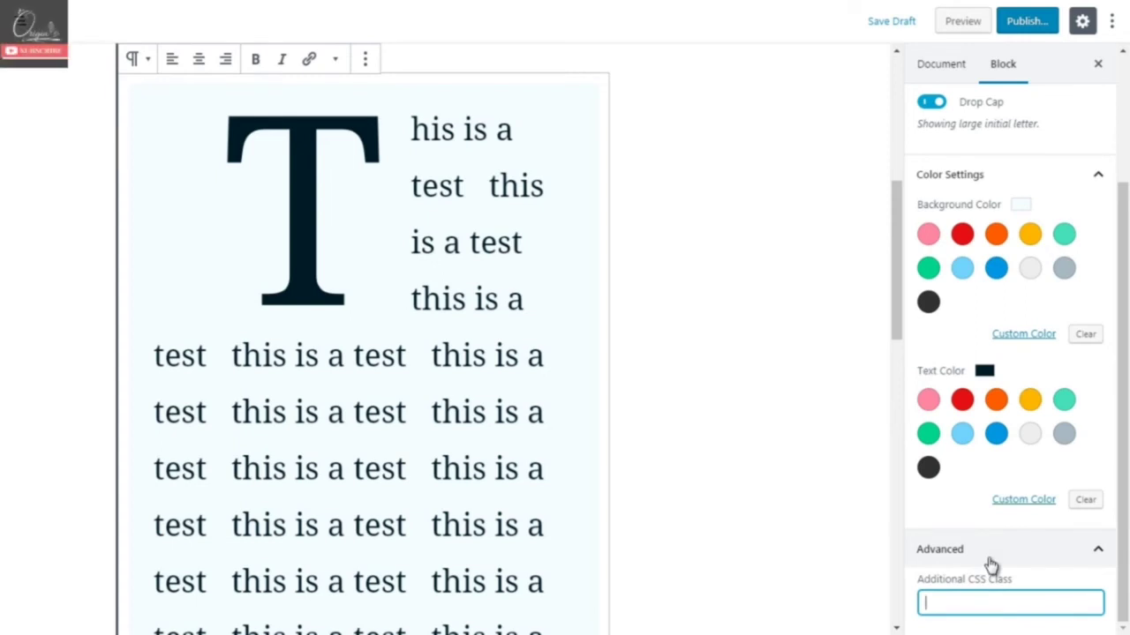
# - Collapse the test paragraph's advanced settings and look over the common blocks that can be inserted between that paragraph and the Gallery block
pyautogui.click(990, 565)
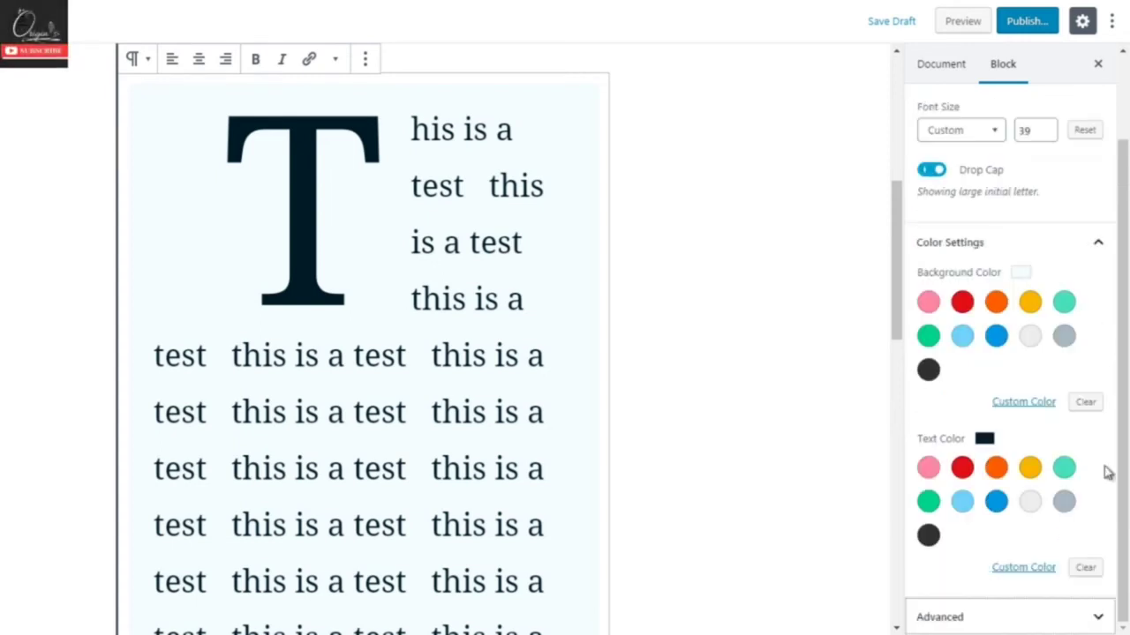
pyautogui.moveTo(893, 285); pyautogui.dragTo(875, 471)
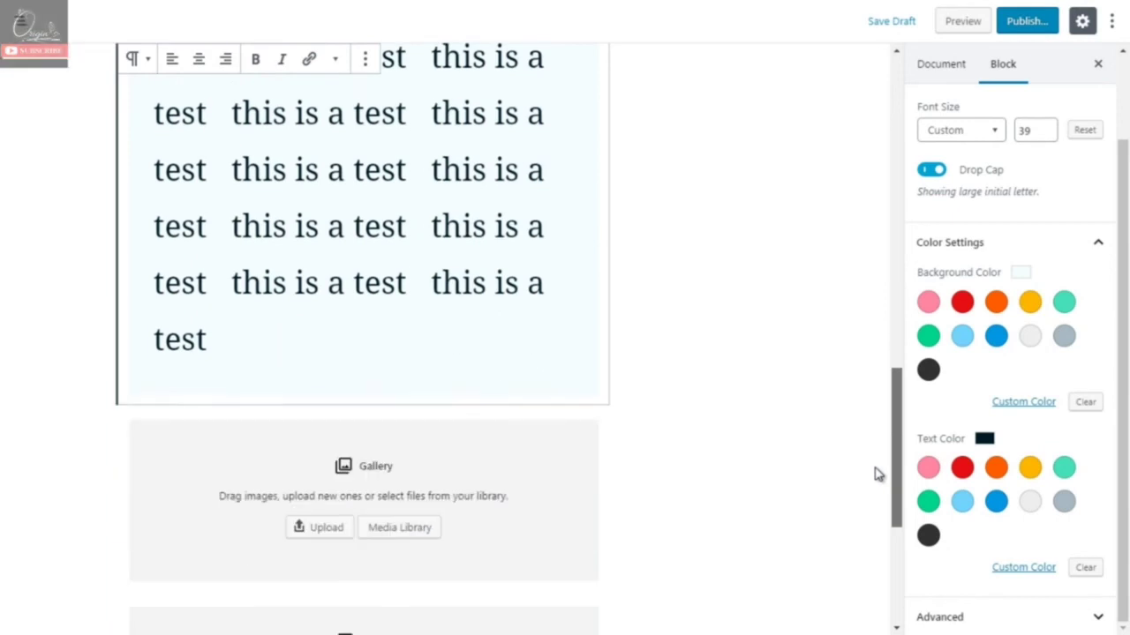
pyautogui.click(658, 369)
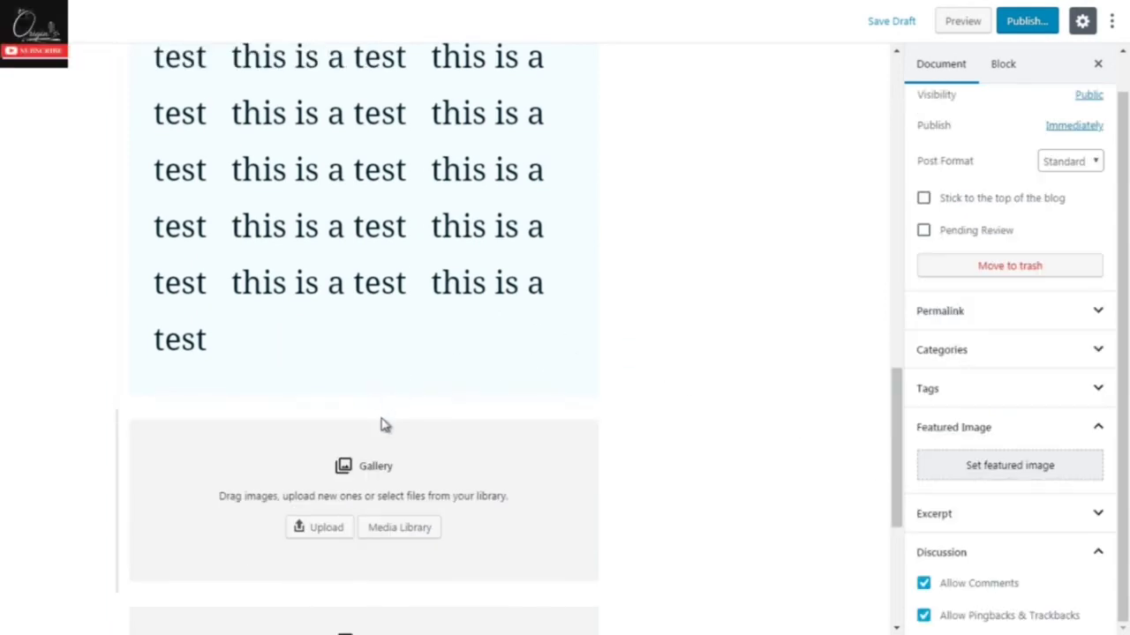
pyautogui.click(364, 406)
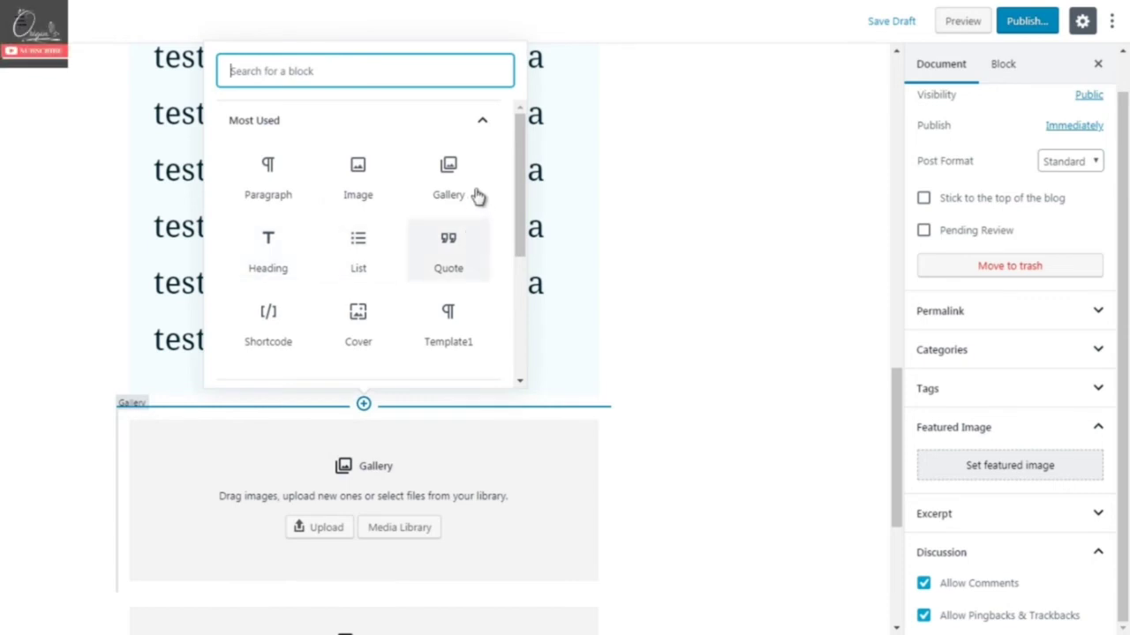
pyautogui.click(476, 121)
pyautogui.click(438, 164)
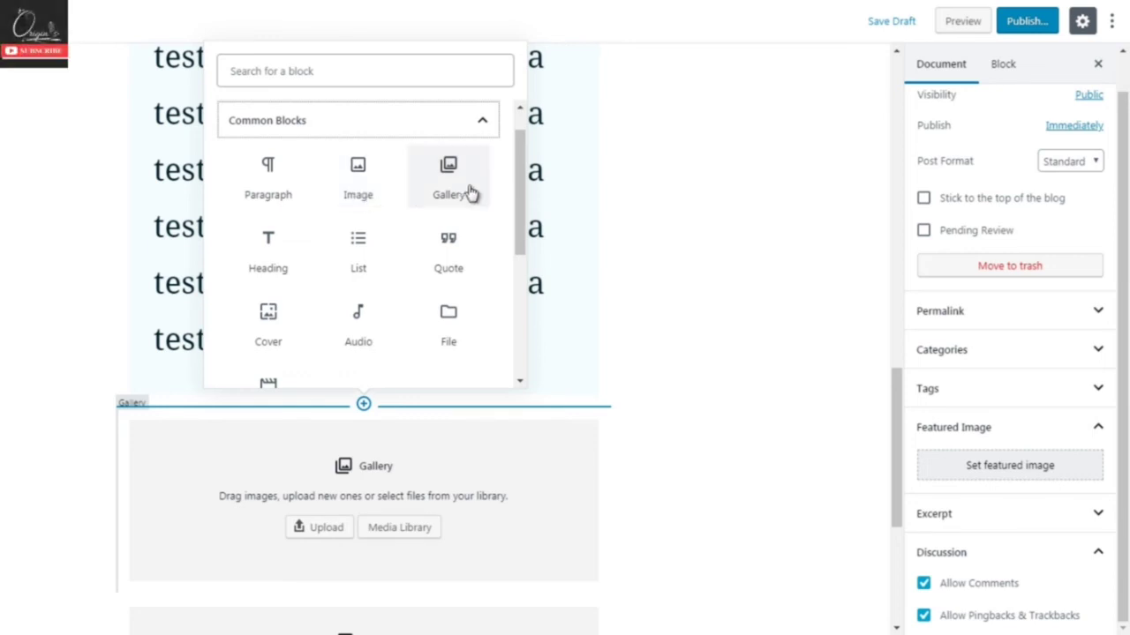
pyautogui.click(651, 282)
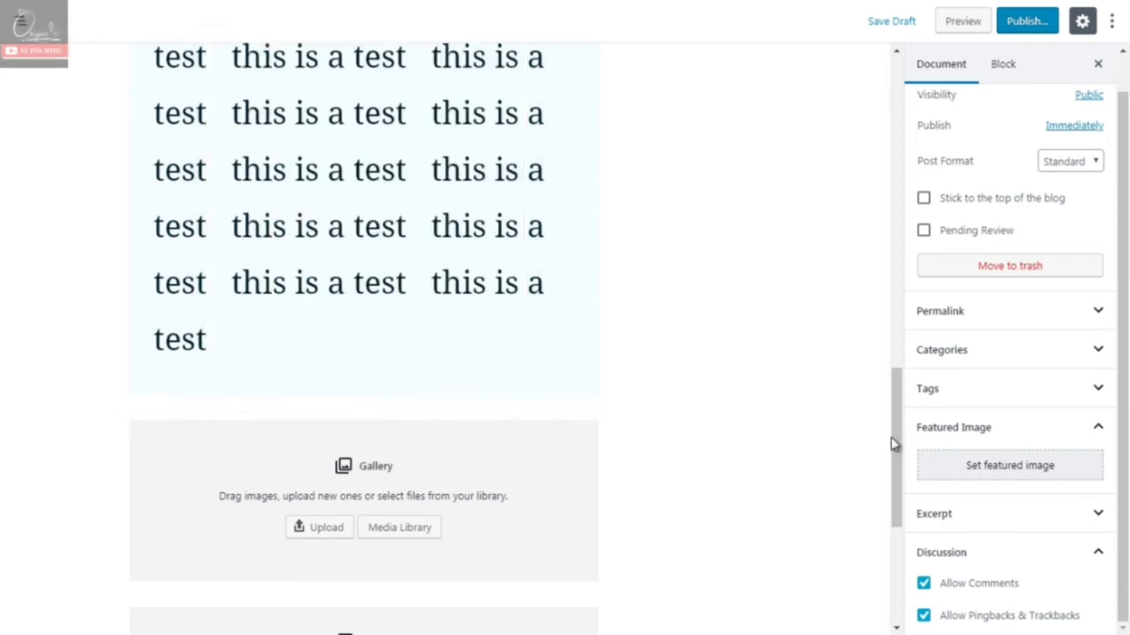
# - Select the empty Image block and the Gallery block above it to view their block settings
pyautogui.moveTo(892, 441); pyautogui.dragTo(895, 492)
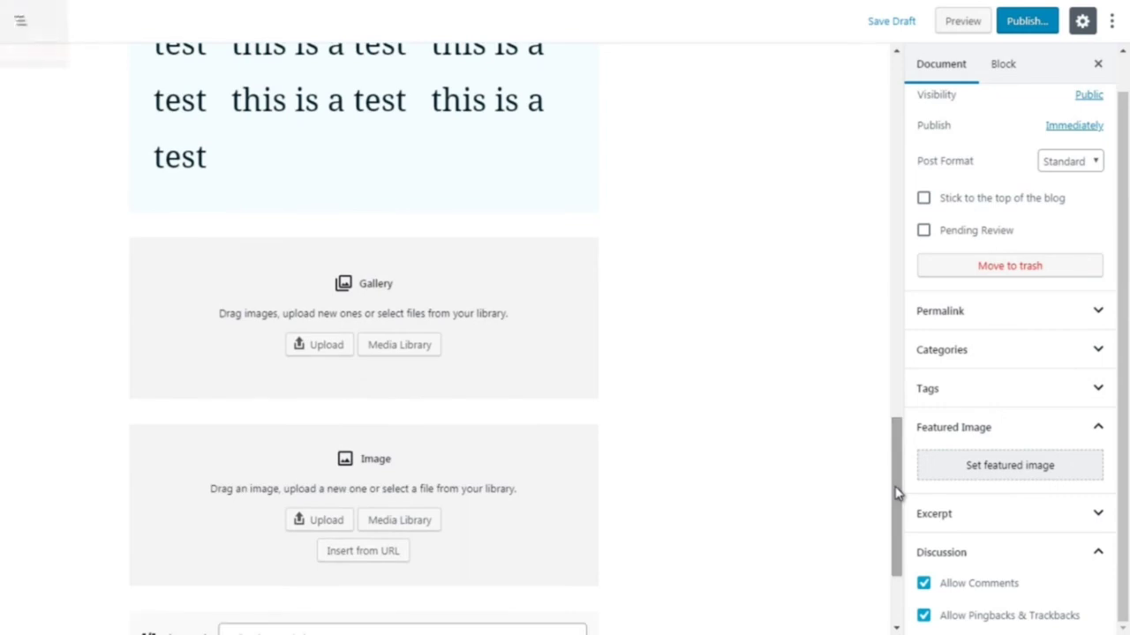
pyautogui.click(542, 480)
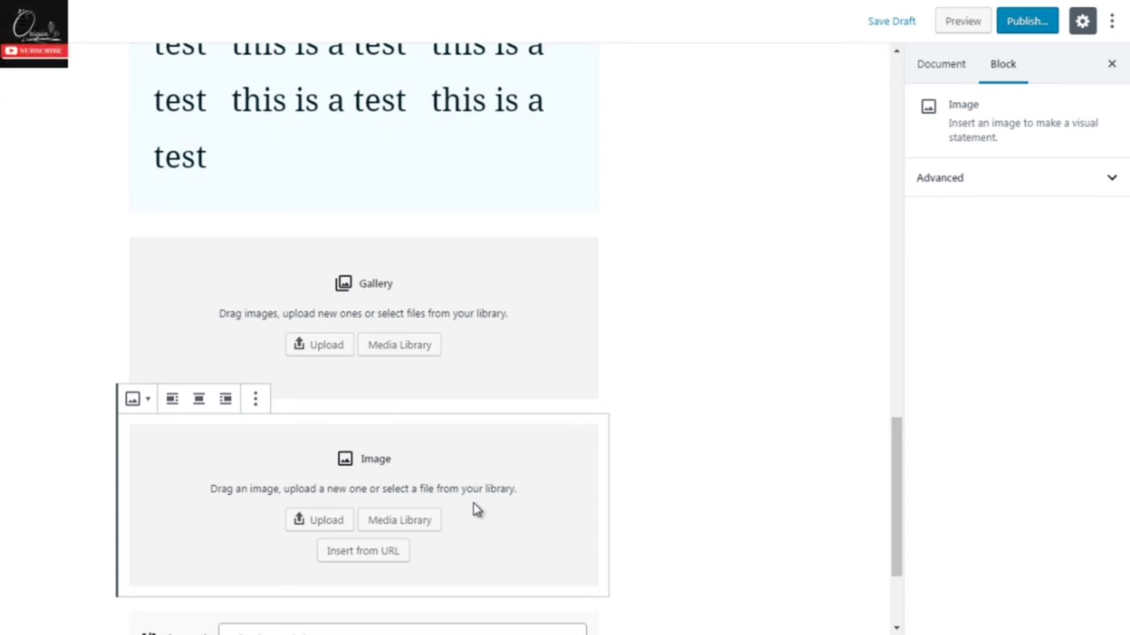
pyautogui.click(524, 359)
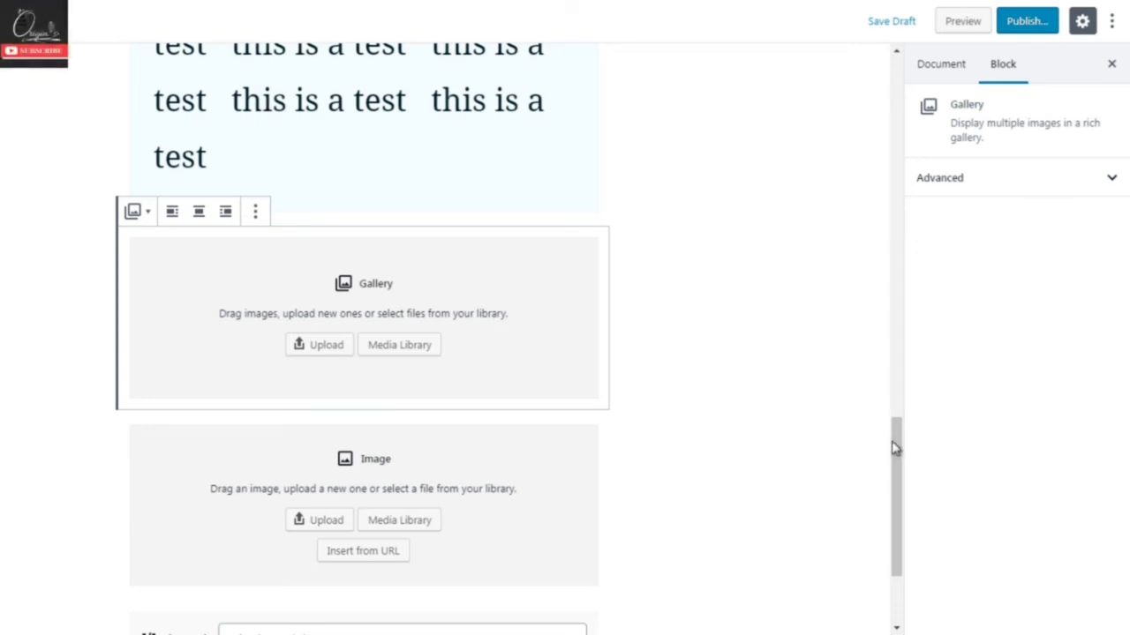
# - Insert a List block from the common blocks between the test paragraph and the Gallery block
pyautogui.moveTo(892, 449); pyautogui.dragTo(893, 443)
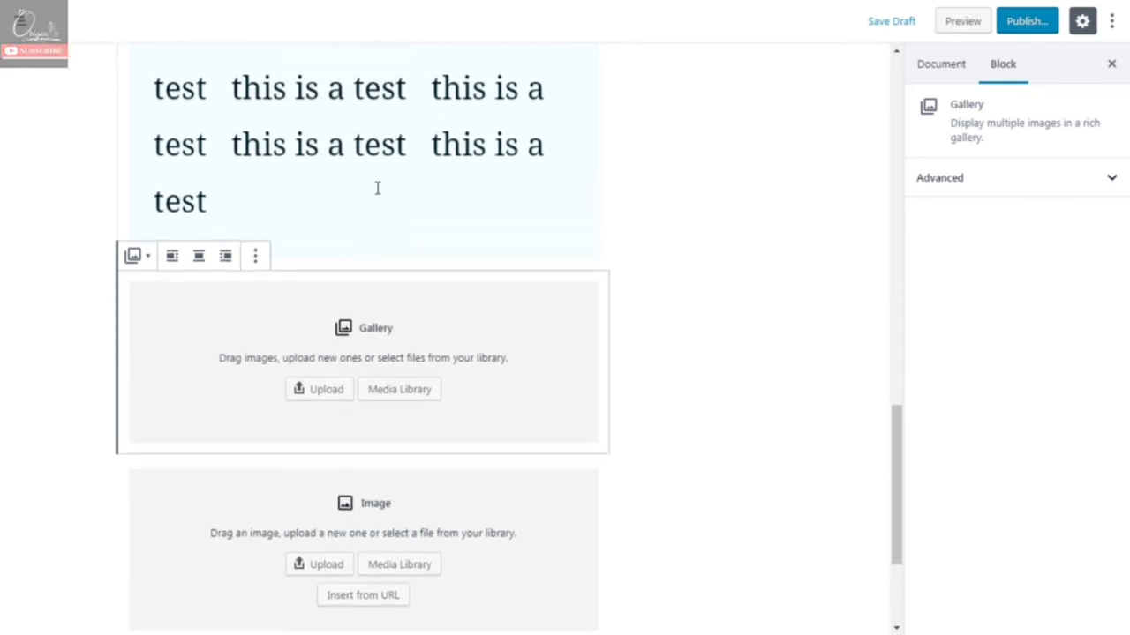
pyautogui.click(88, 327)
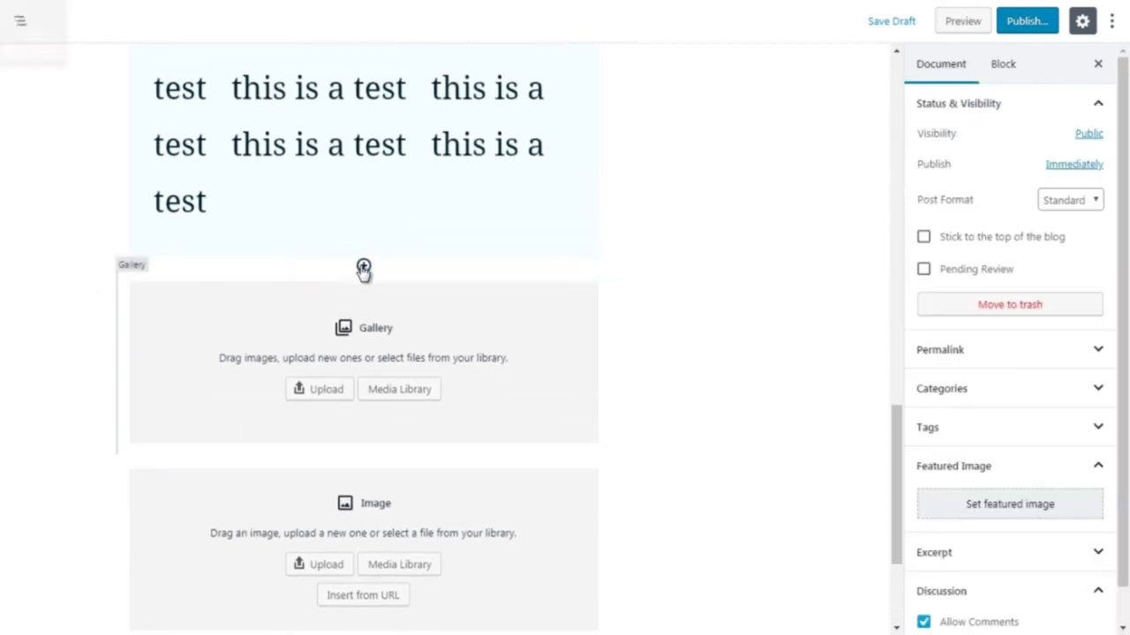
pyautogui.click(363, 267)
pyautogui.click(485, 364)
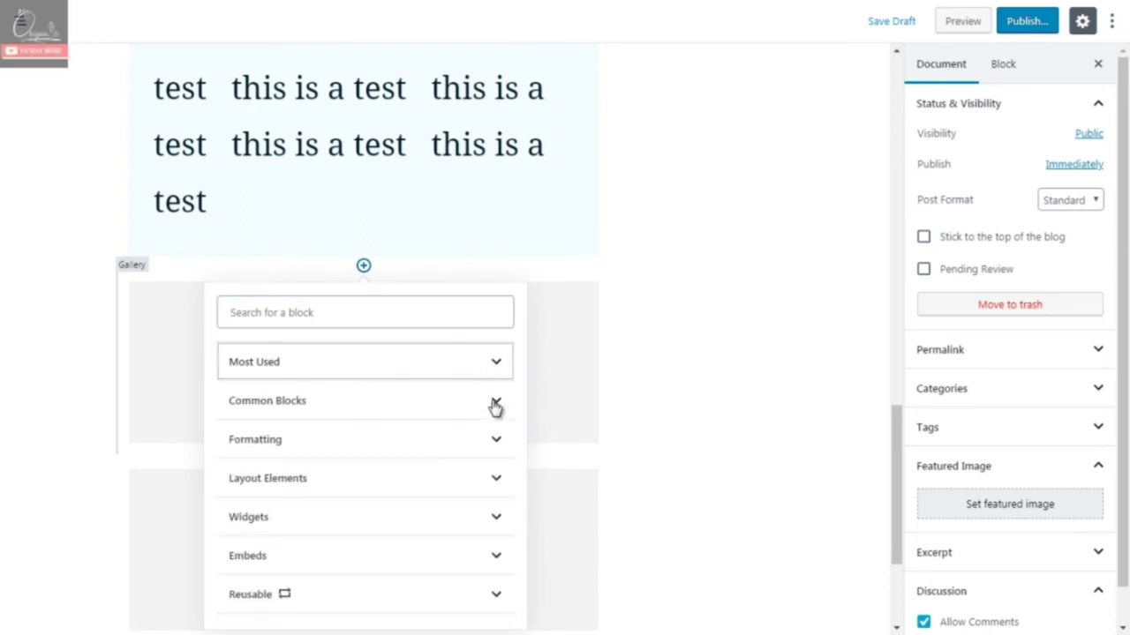
pyautogui.click(494, 403)
pyautogui.scroll(-2, 518, 419)
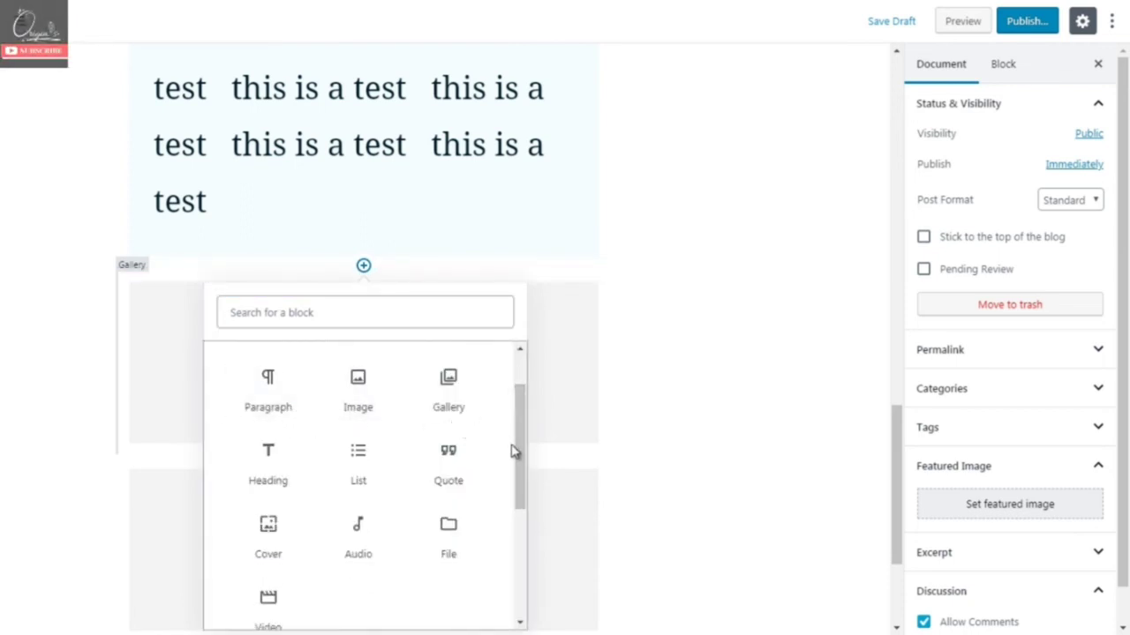
pyautogui.moveTo(519, 451); pyautogui.dragTo(523, 482)
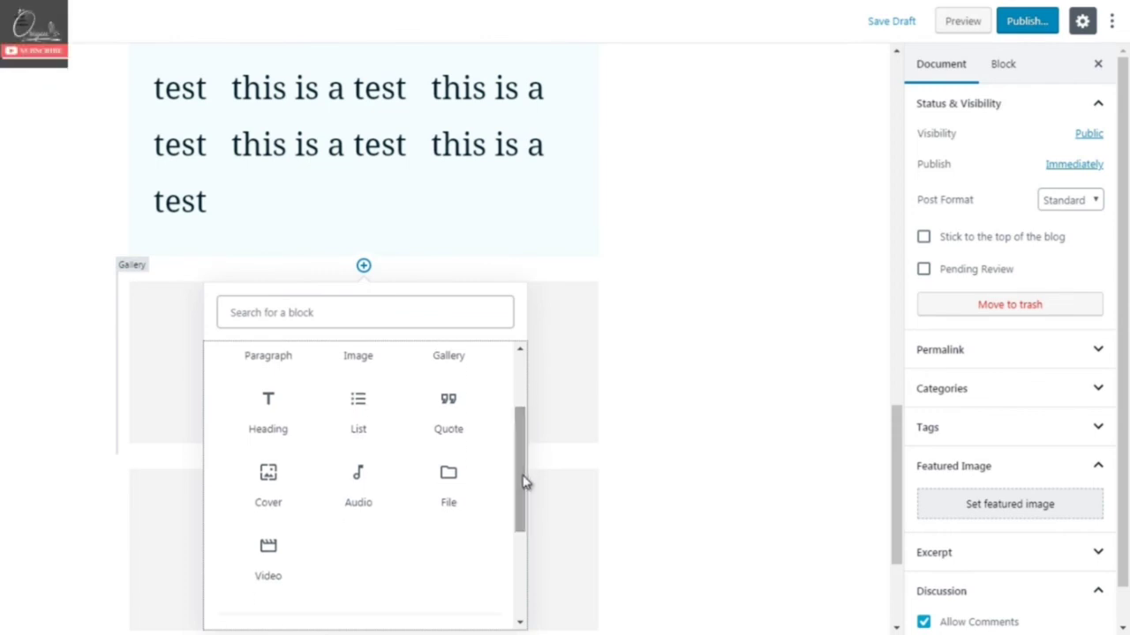
pyautogui.click(367, 428)
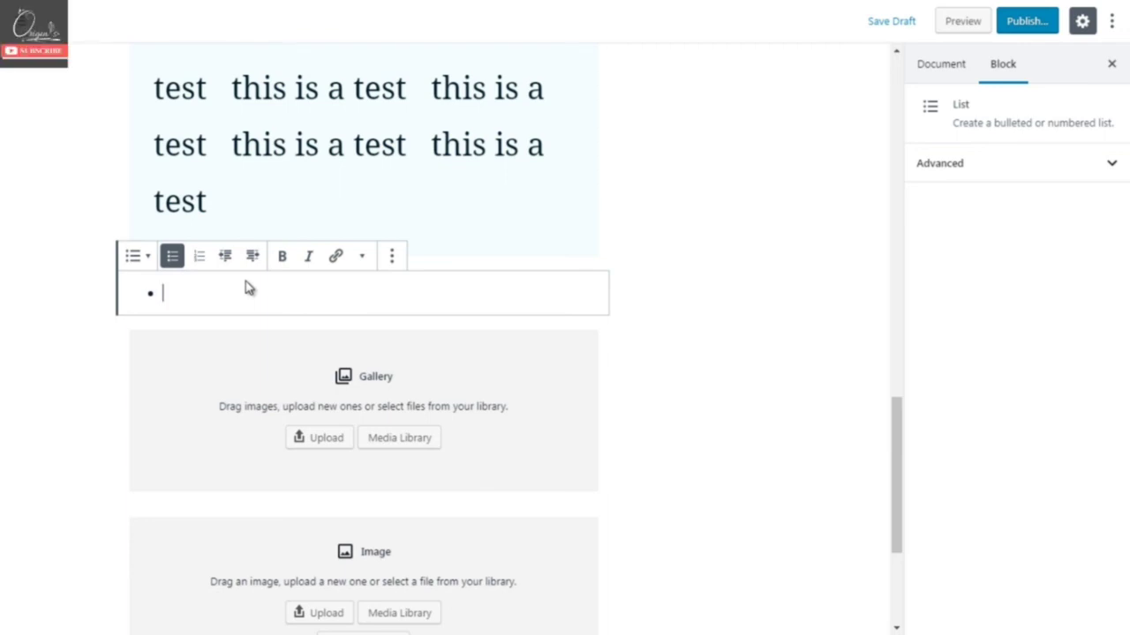
# - Insert a Quote block from the common blocks between the empty list and the Gallery block, and enter "test" as its text
pyautogui.click(80, 364)
pyautogui.click(364, 316)
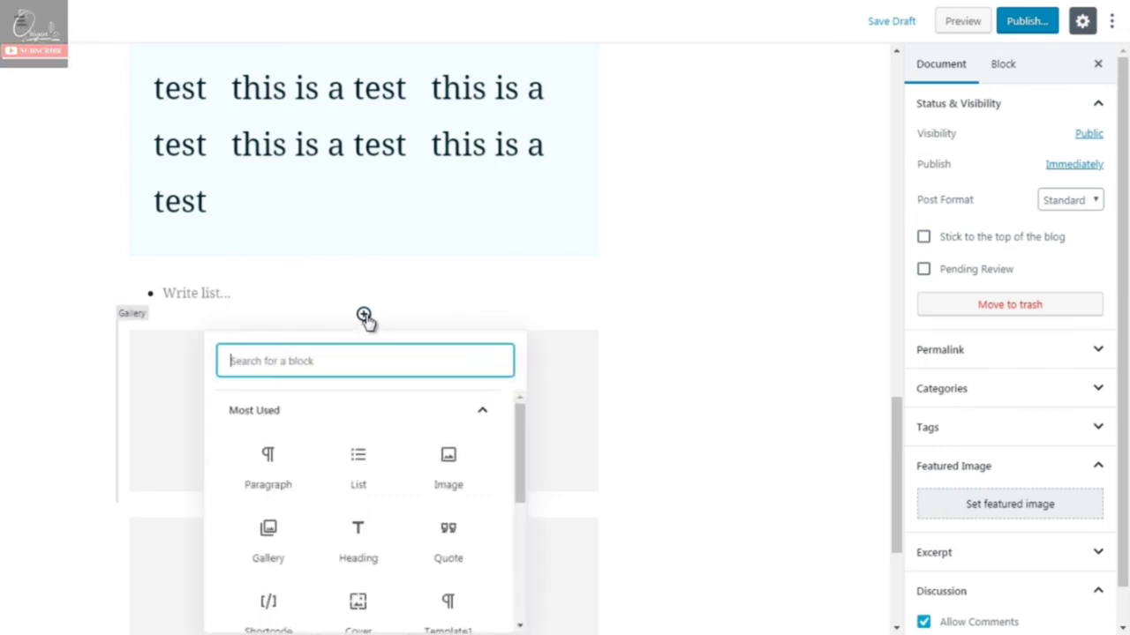
pyautogui.click(482, 411)
pyautogui.click(463, 450)
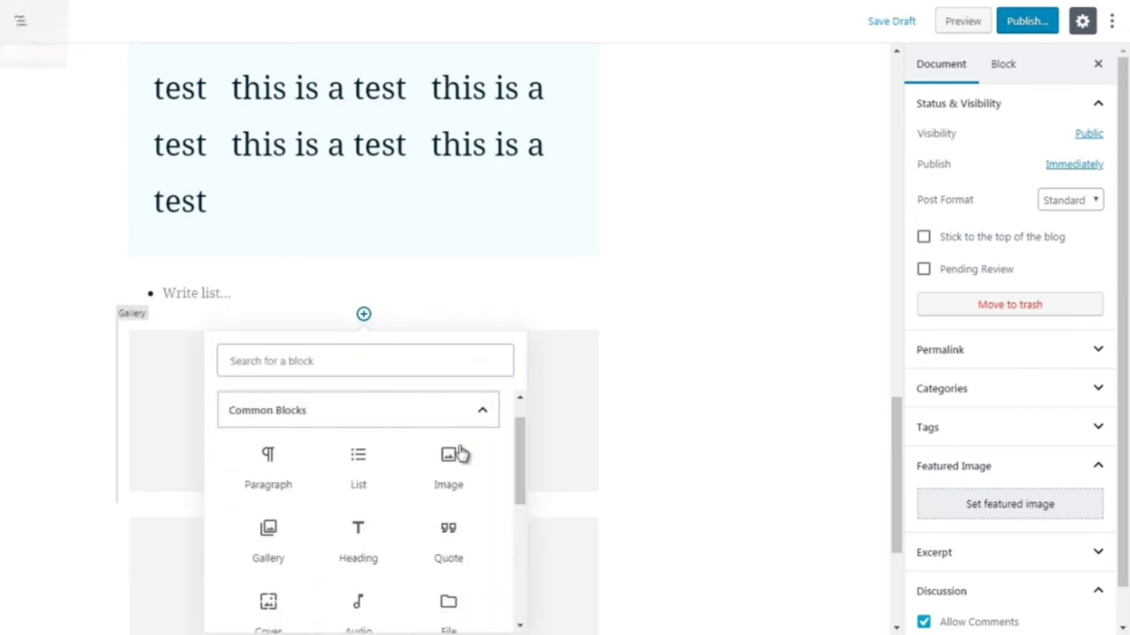
pyautogui.moveTo(515, 454); pyautogui.dragTo(517, 487)
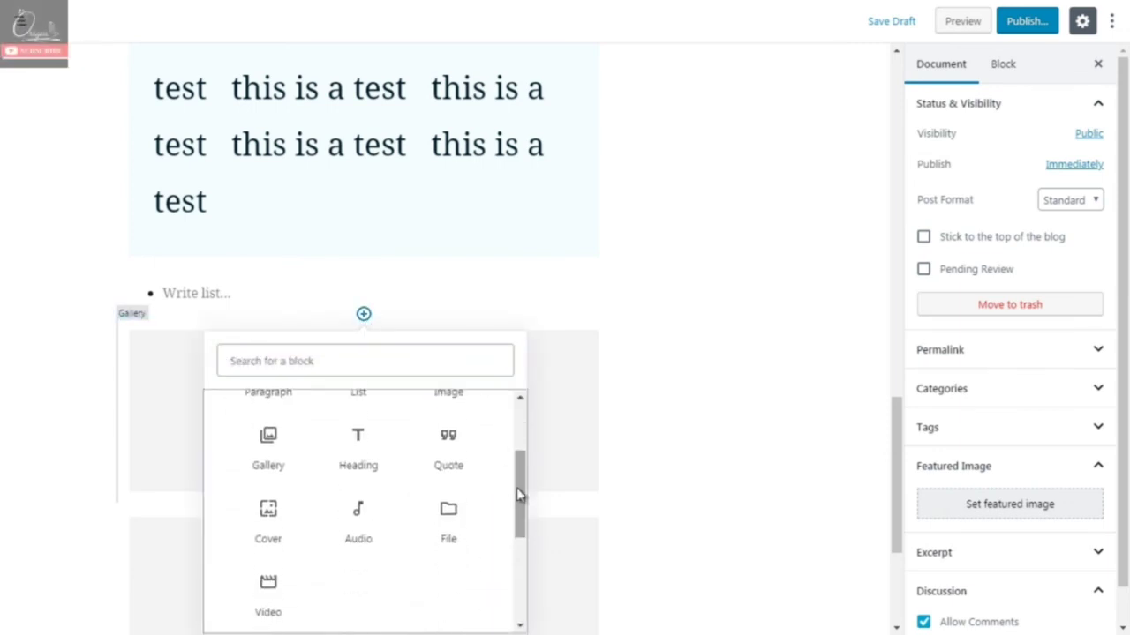
pyautogui.click(446, 451)
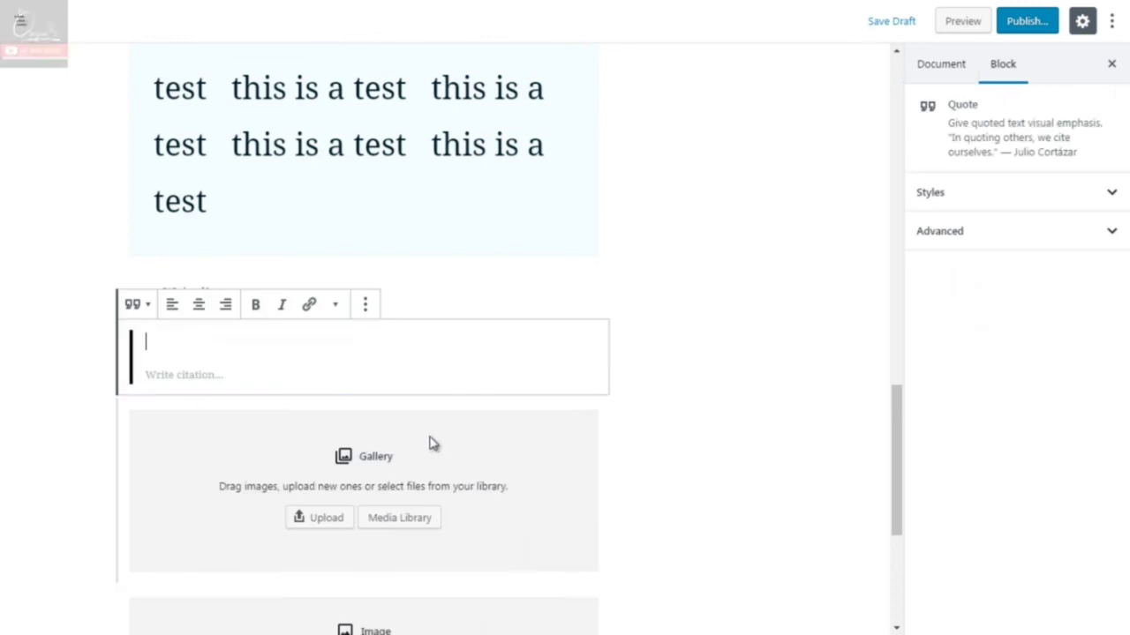
pyautogui.write('test')
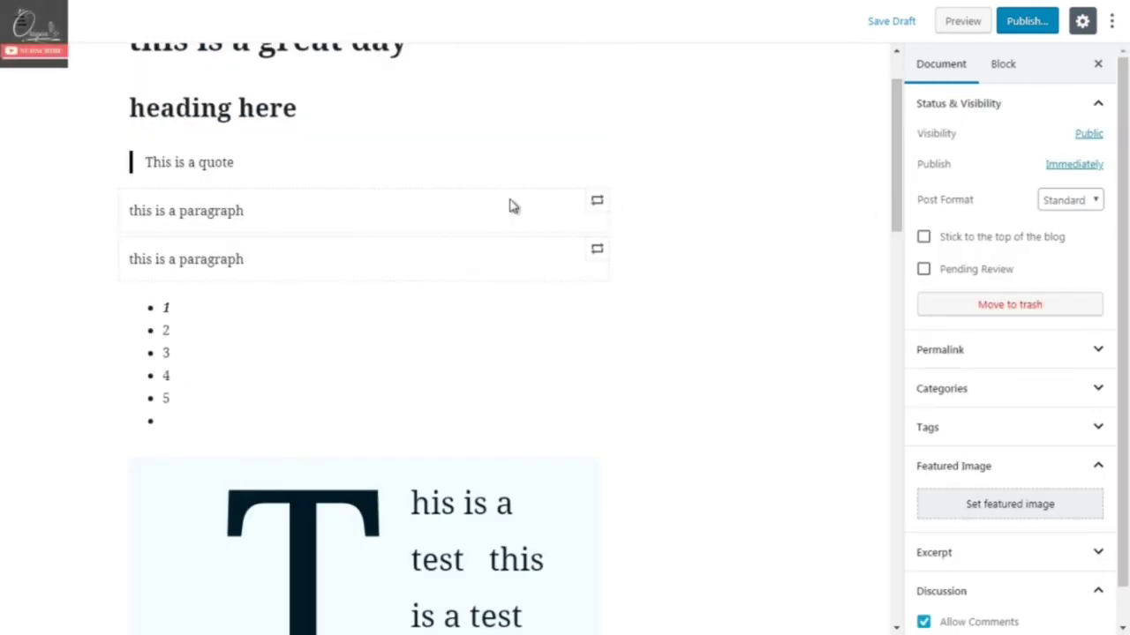
# - Compare the Default and Large styles on the "This is a quote" block, apply Large, and check its advanced settings
pyautogui.click(452, 170)
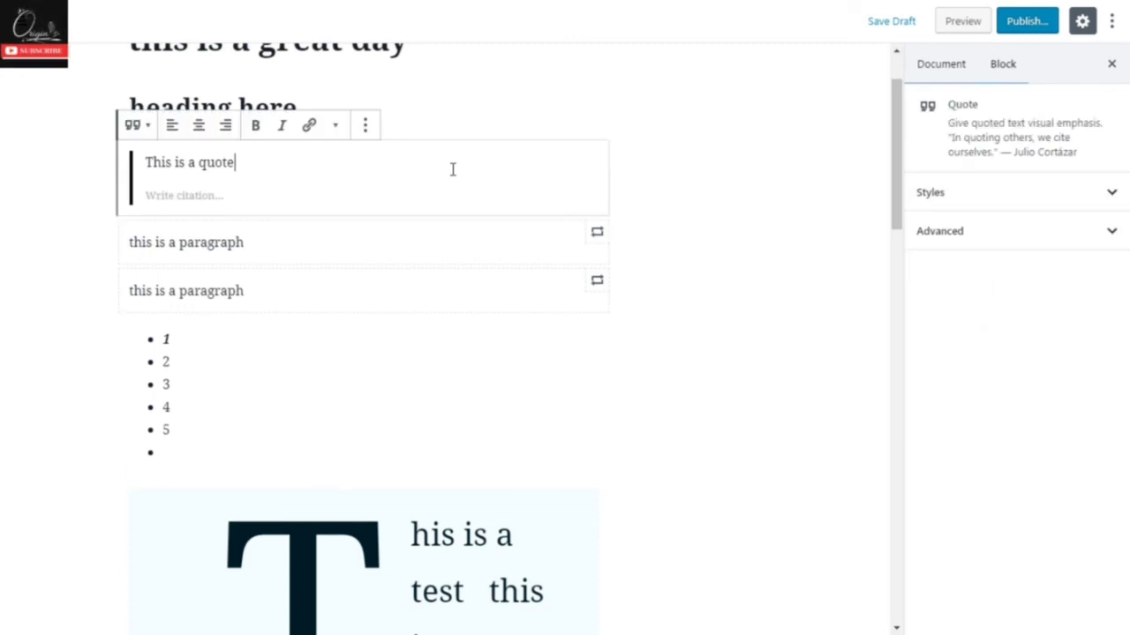
pyautogui.click(975, 203)
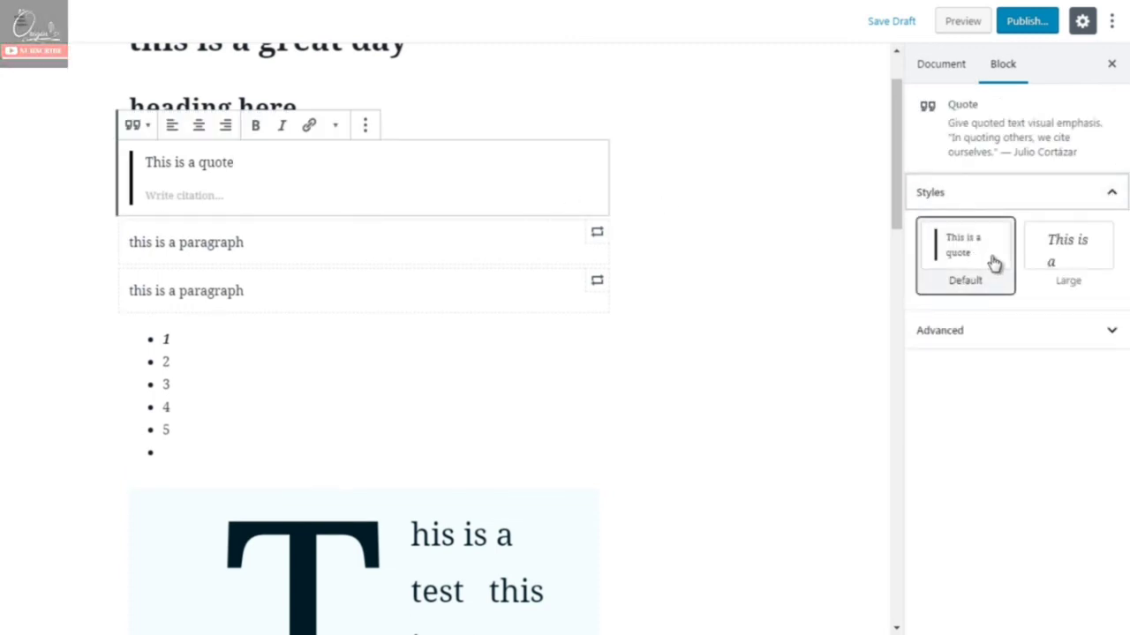
pyautogui.click(1060, 263)
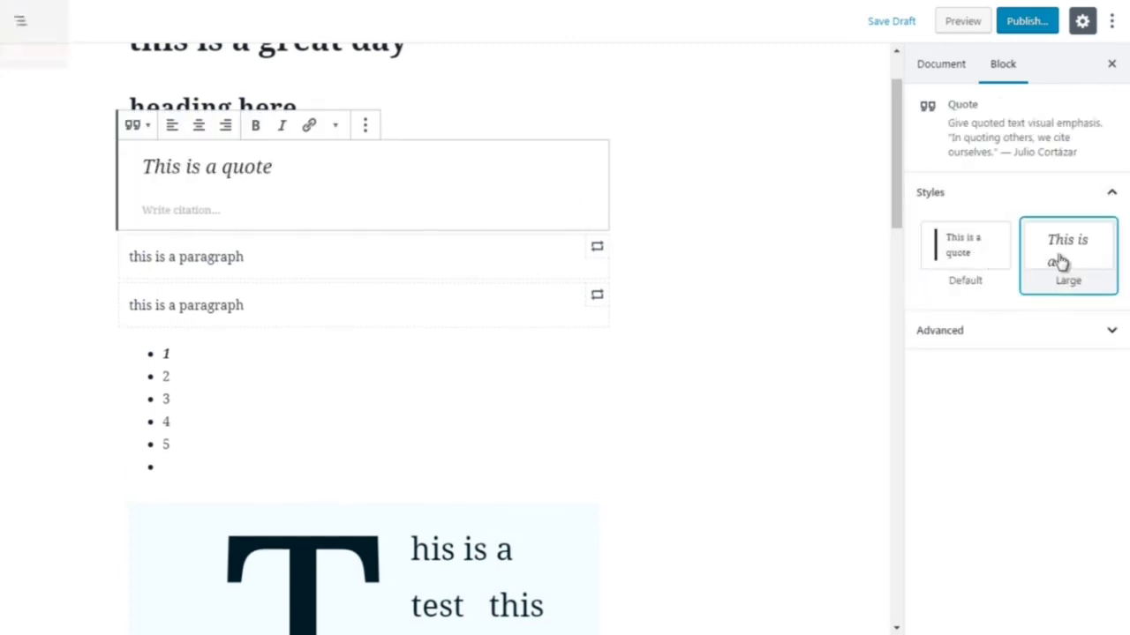
pyautogui.click(979, 261)
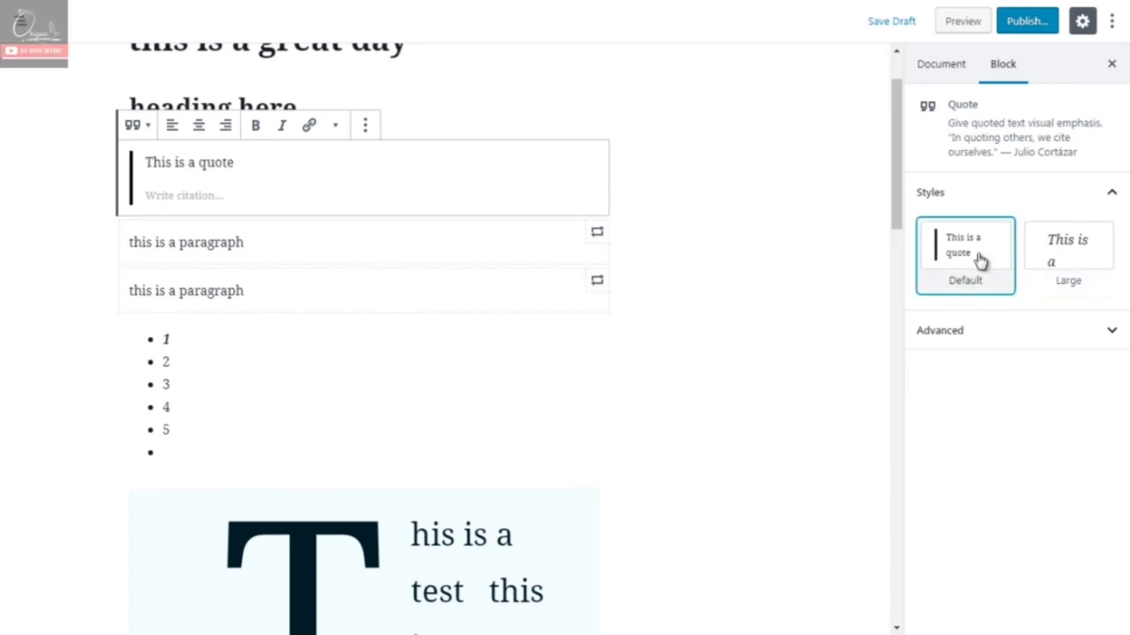
pyautogui.click(1073, 261)
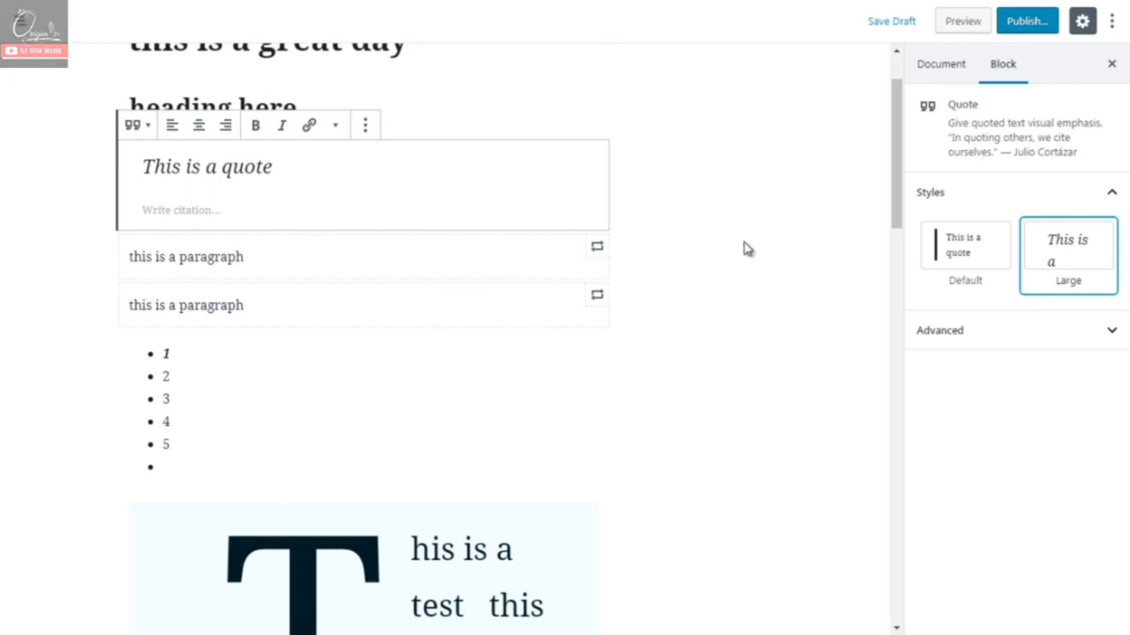
pyautogui.click(990, 331)
pyautogui.click(989, 331)
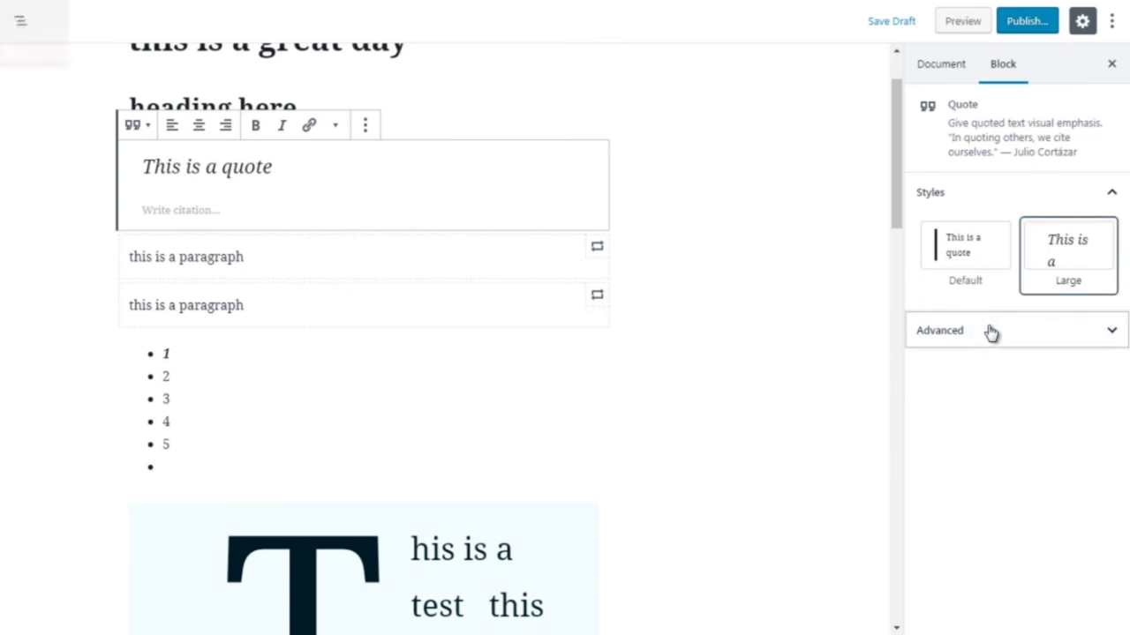
pyautogui.click(782, 339)
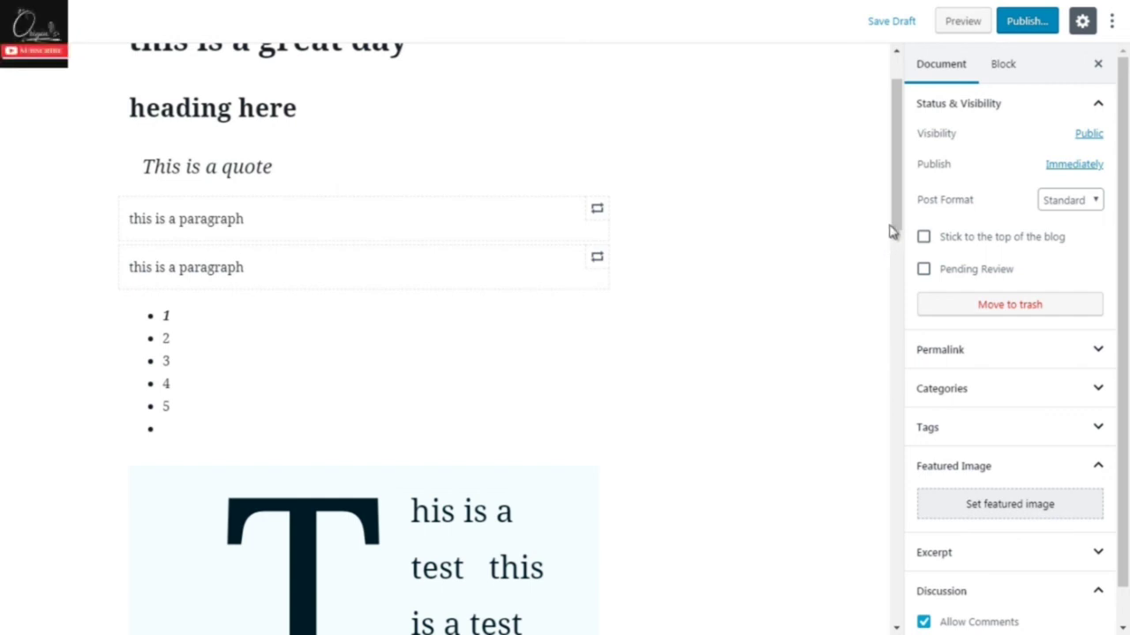
# - Insert an Audio block from the common blocks between the second "this is a paragraph" block and the 1–5 list
pyautogui.scroll(-1, 889, 232)
pyautogui.click(362, 257)
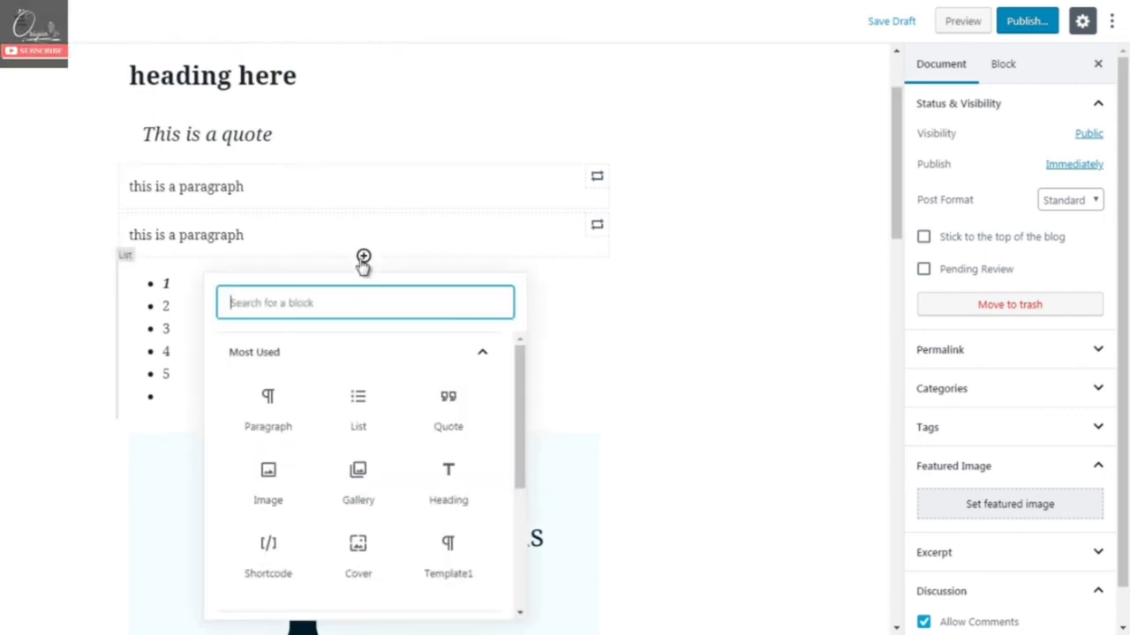
pyautogui.click(491, 358)
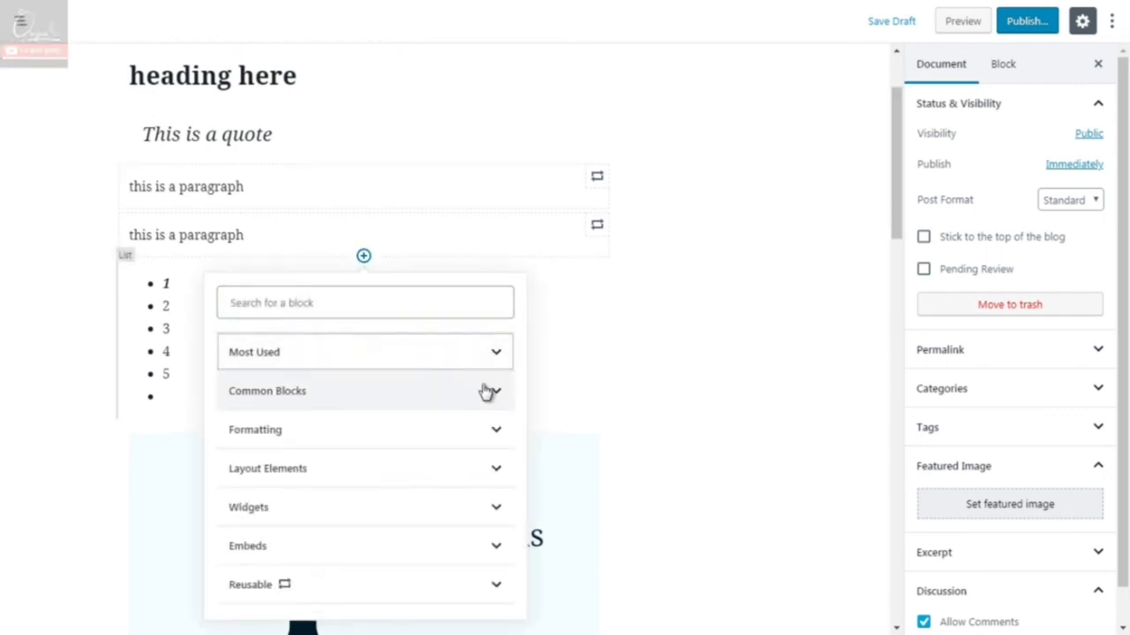
pyautogui.click(485, 393)
pyautogui.scroll(-1, 516, 421)
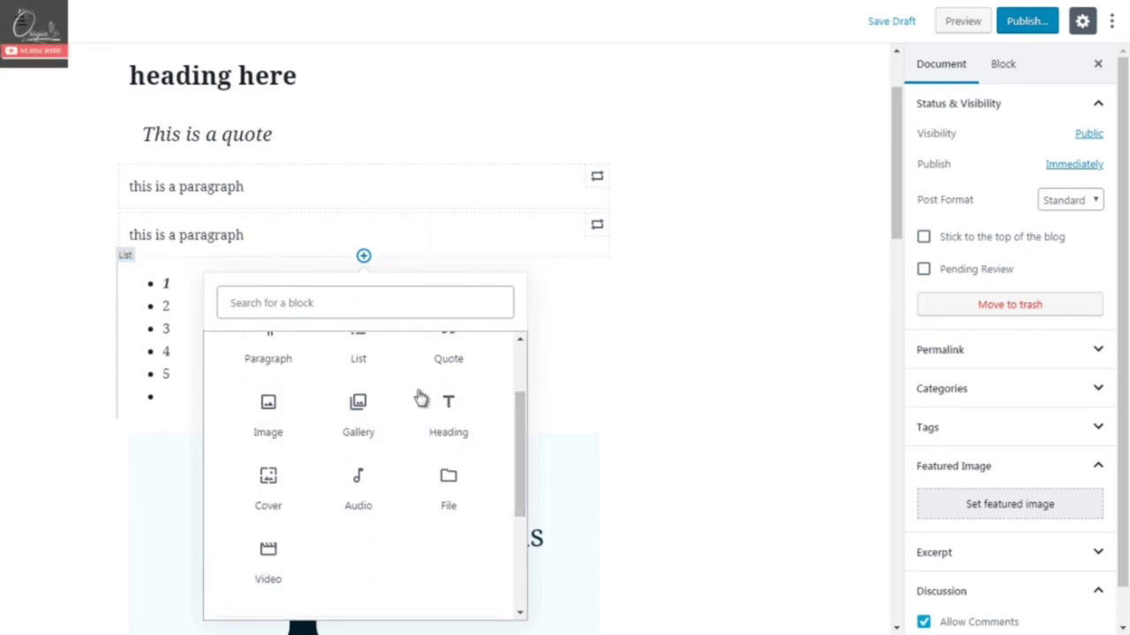
pyautogui.click(364, 496)
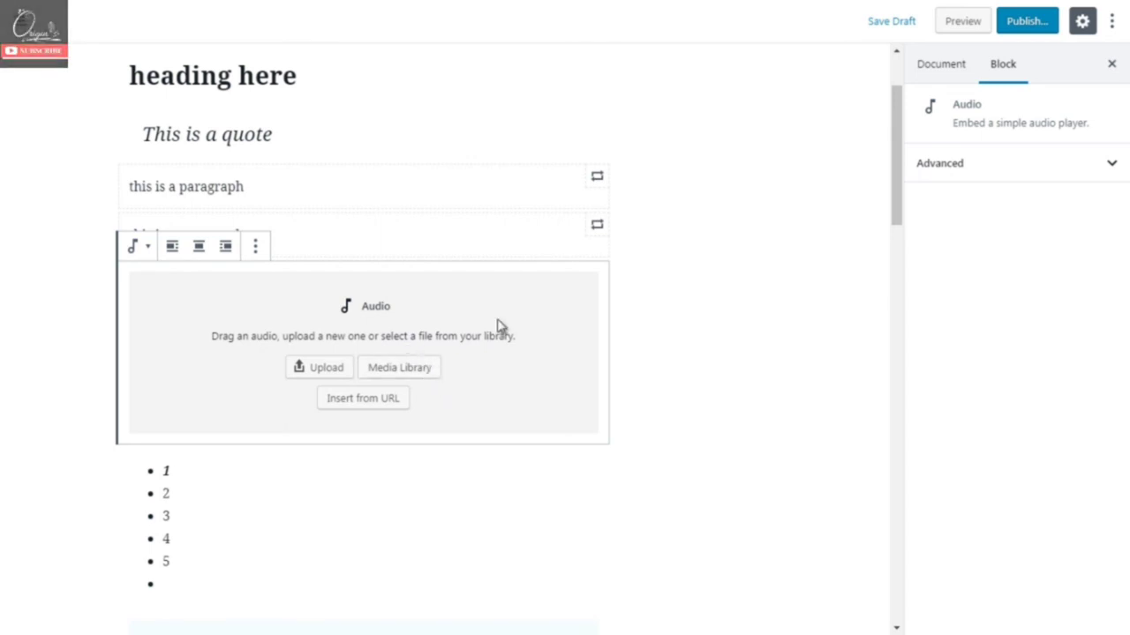
pyautogui.click(664, 330)
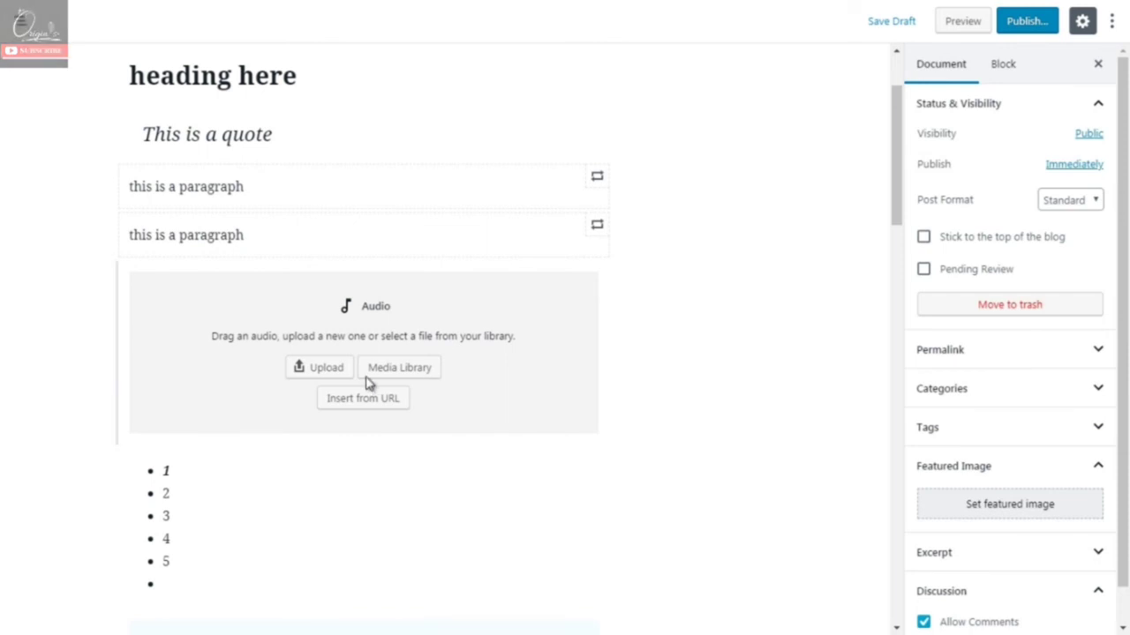
# - Insert a File block from the common blocks between the Audio block and the 1–5 list
pyautogui.click(364, 444)
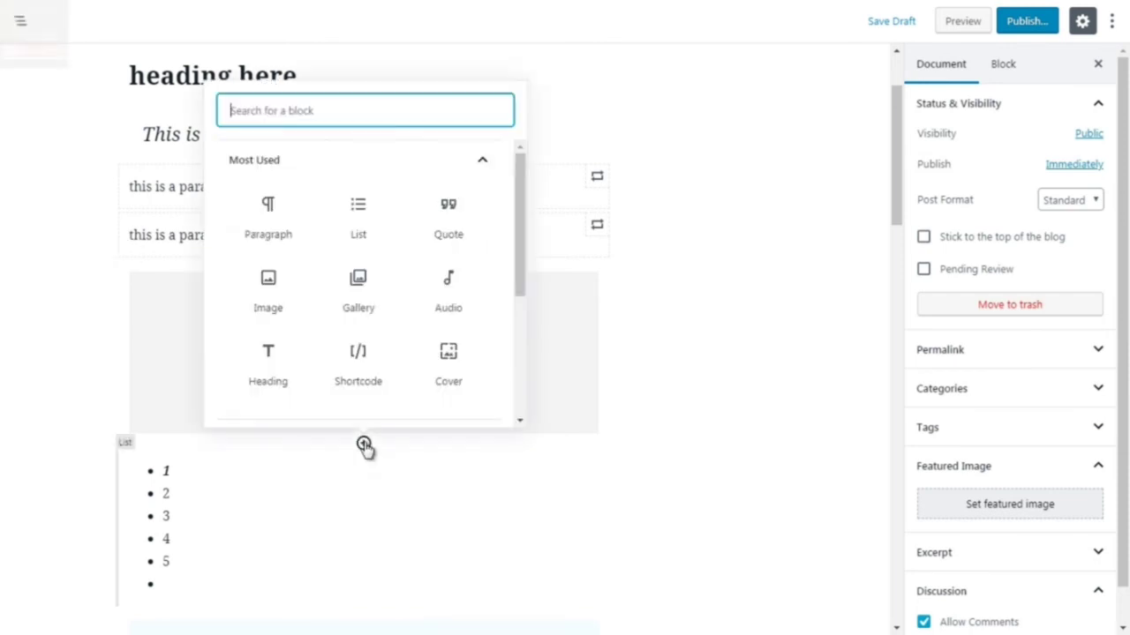
pyautogui.click(479, 161)
pyautogui.click(479, 205)
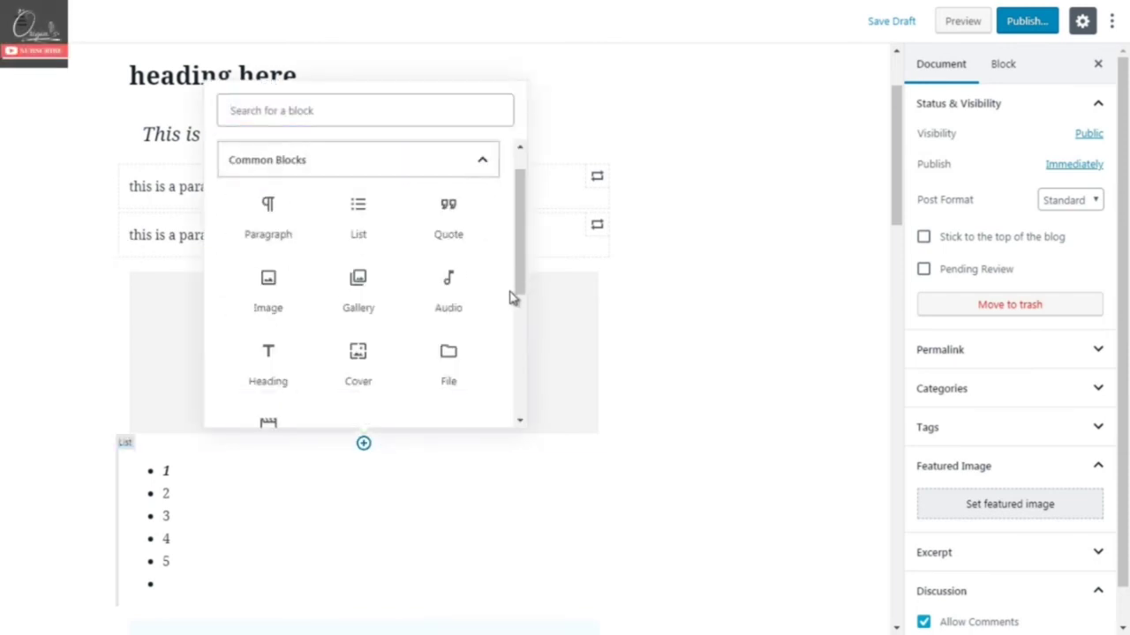
pyautogui.moveTo(520, 282); pyautogui.dragTo(526, 320)
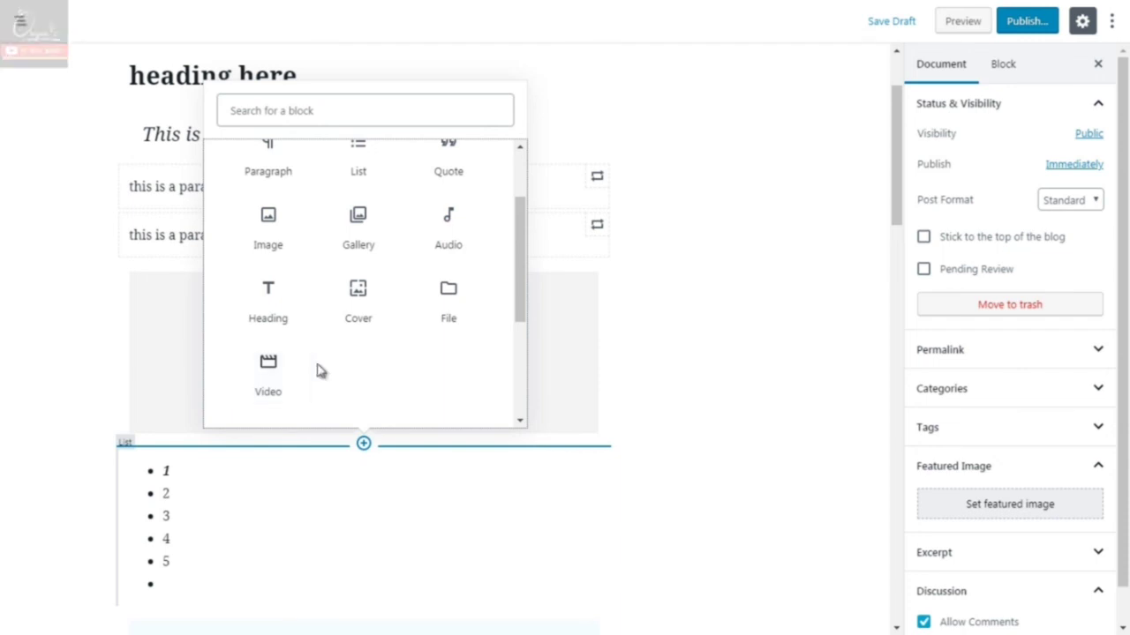
pyautogui.click(449, 310)
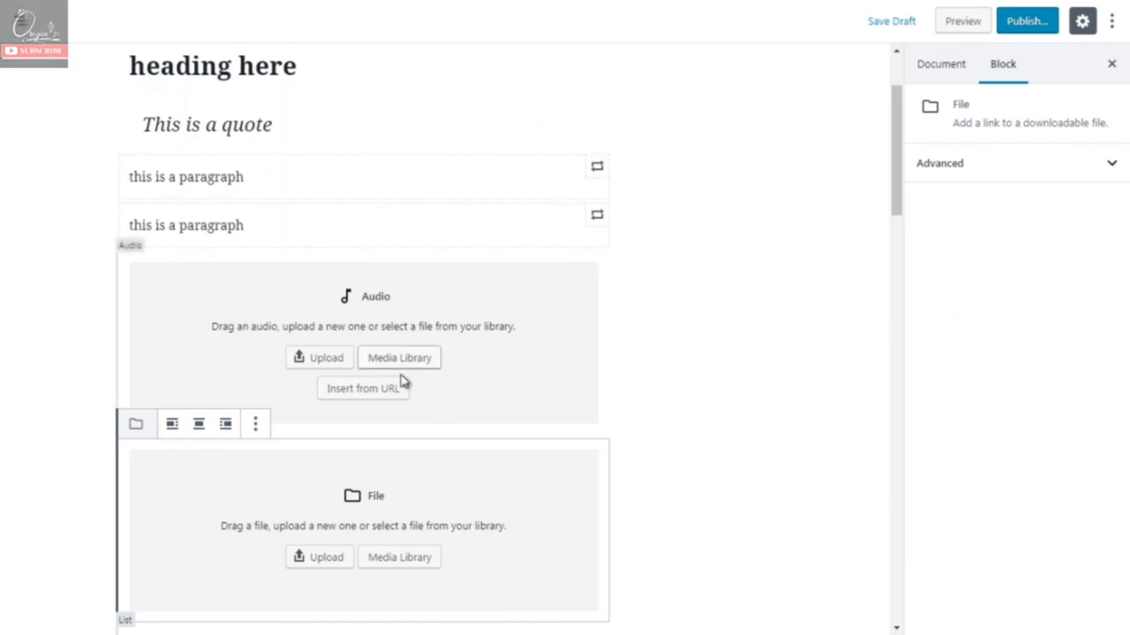
pyautogui.click(668, 424)
# - Insert a Cover block from the common blocks between the Audio and File blocks
pyautogui.click(363, 433)
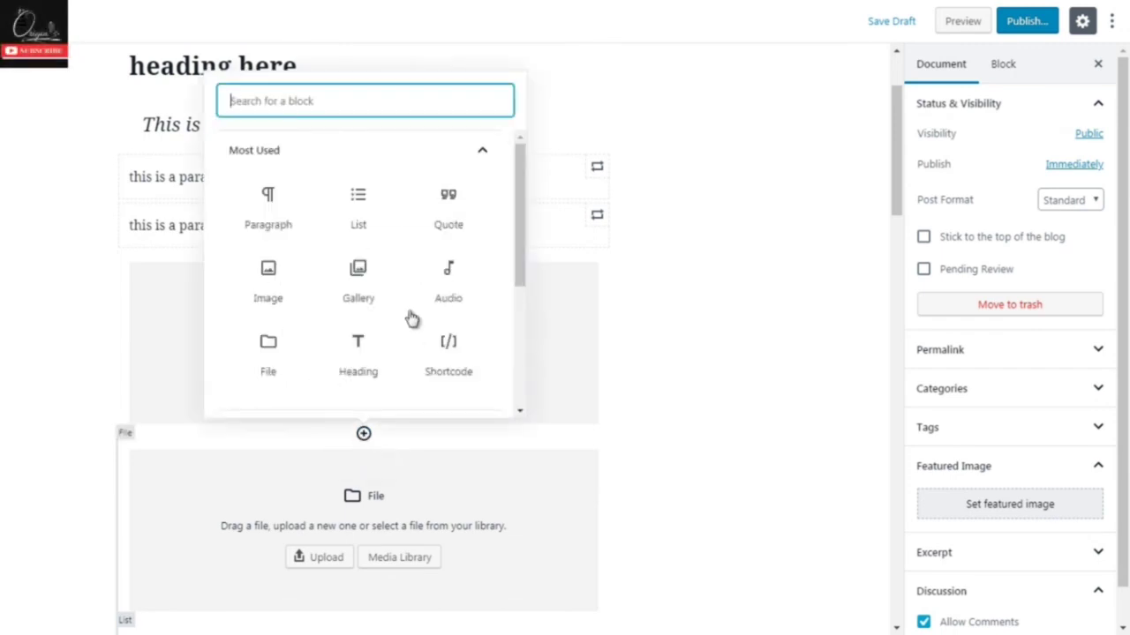
pyautogui.click(485, 152)
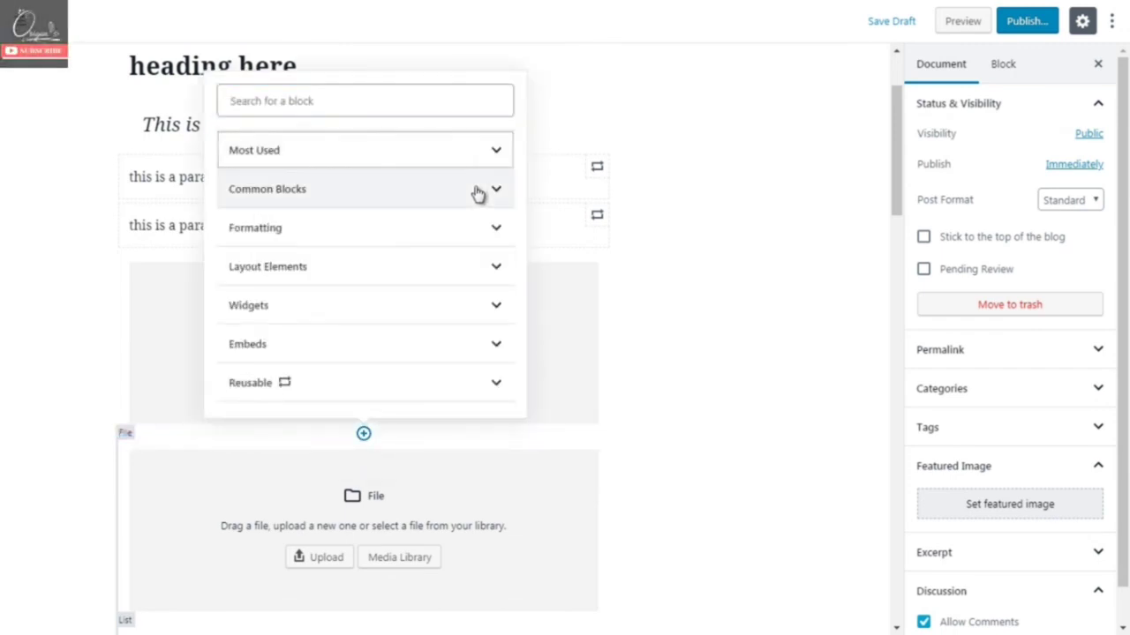
pyautogui.click(476, 194)
pyautogui.moveTo(525, 285); pyautogui.dragTo(521, 323)
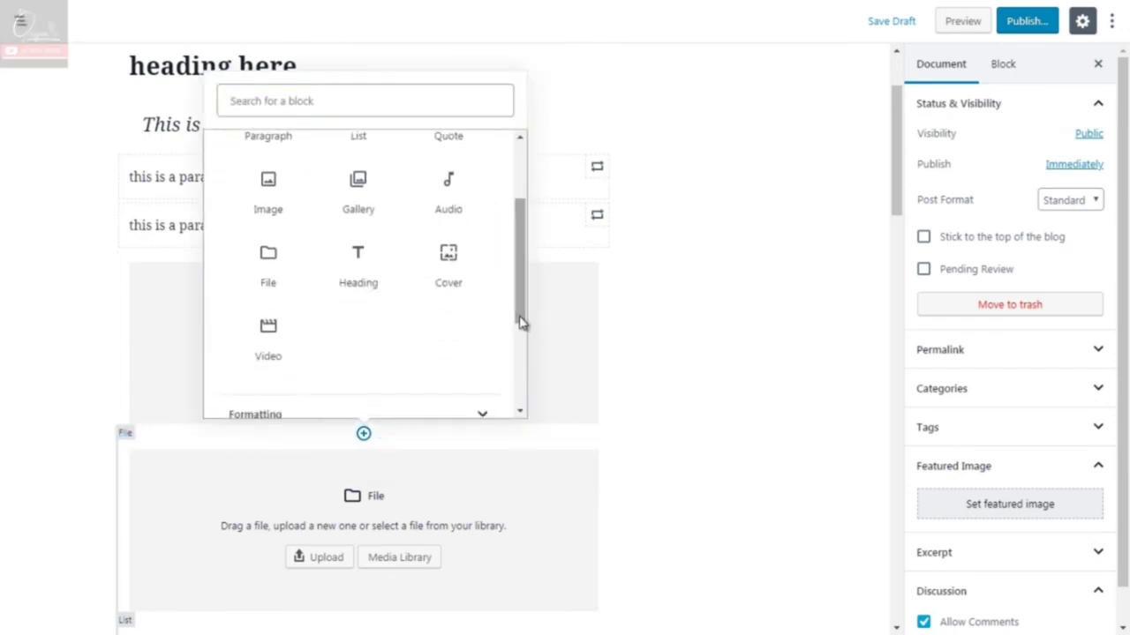
pyautogui.click(455, 260)
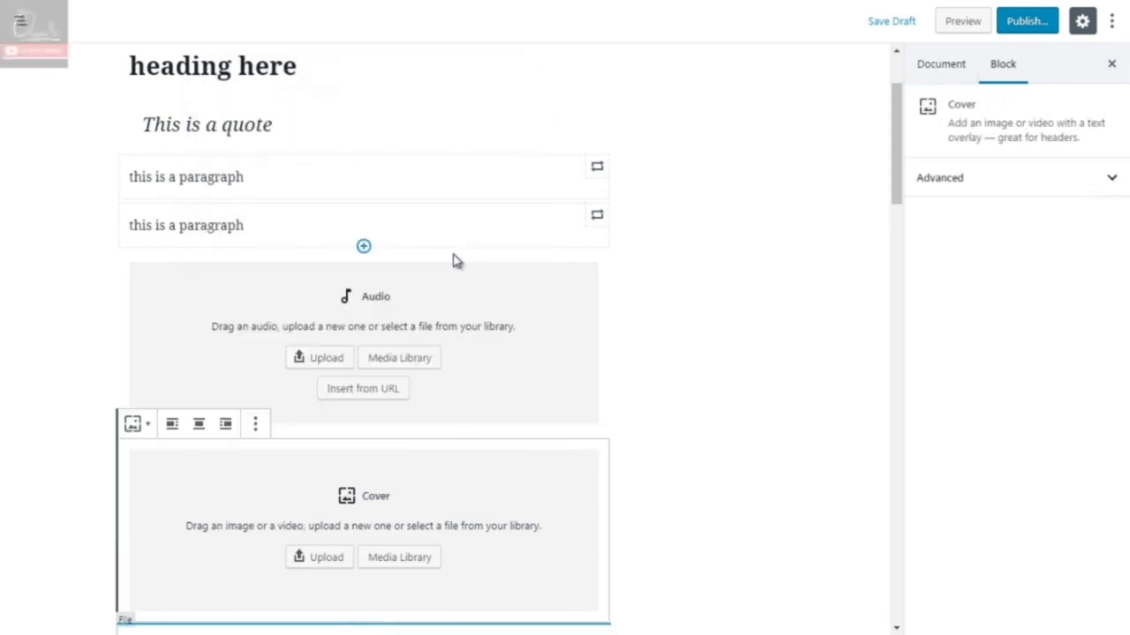
pyautogui.click(824, 213)
# - Move the Cover block up above the Audio block, placing it between the two "this is a paragraph" blocks
pyautogui.scroll(-1, 896, 193)
pyautogui.scroll(1, 897, 192)
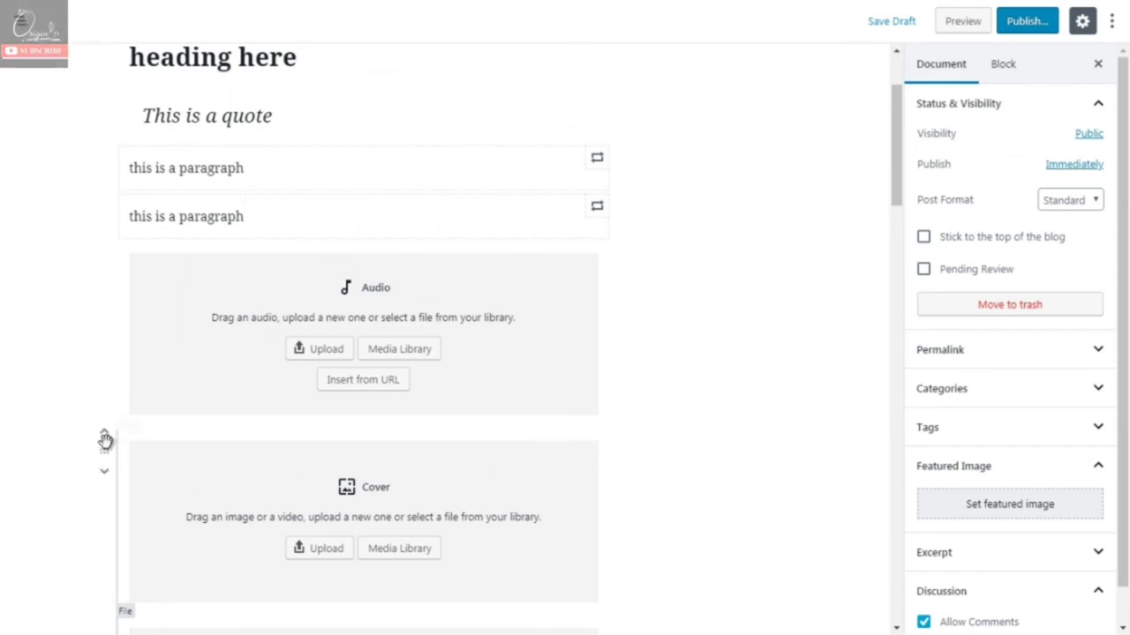
pyautogui.click(104, 439)
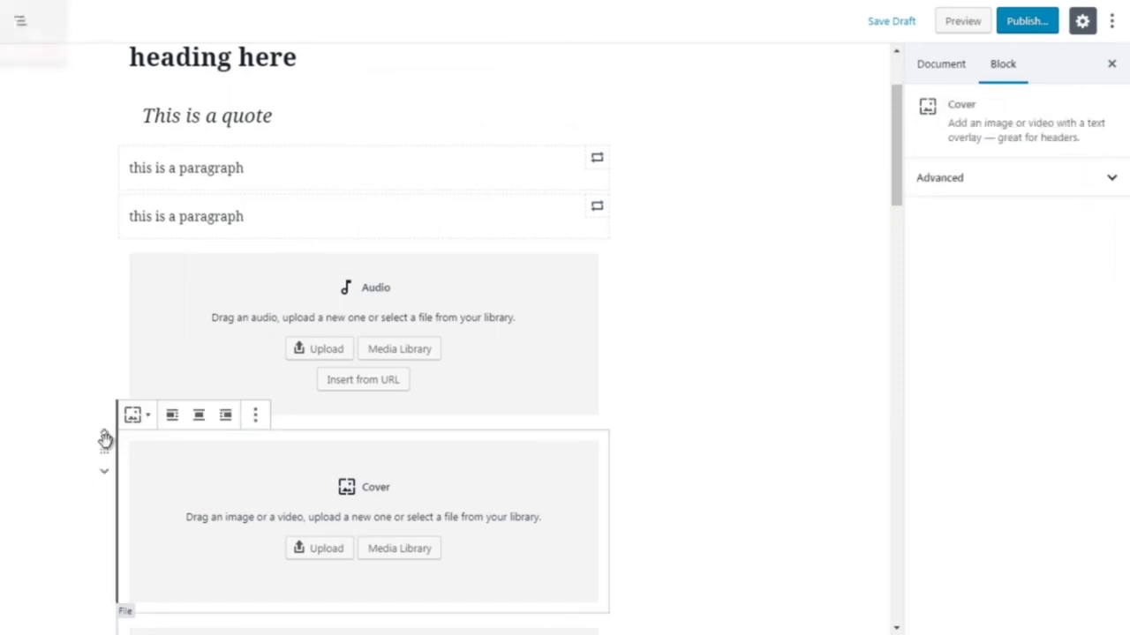
pyautogui.click(105, 435)
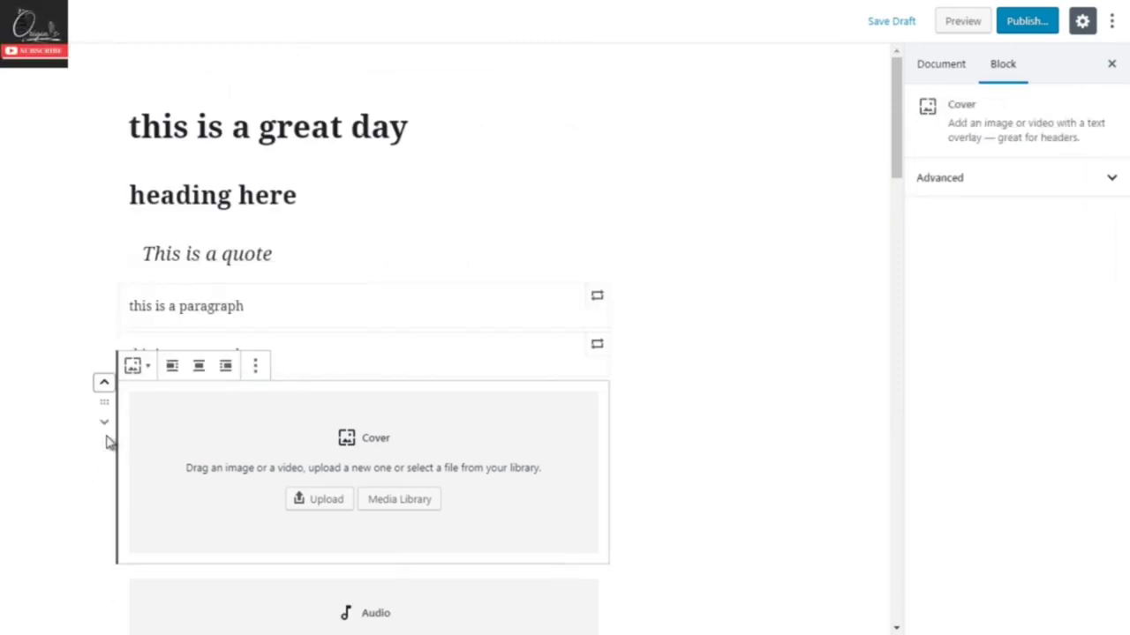
pyautogui.click(104, 386)
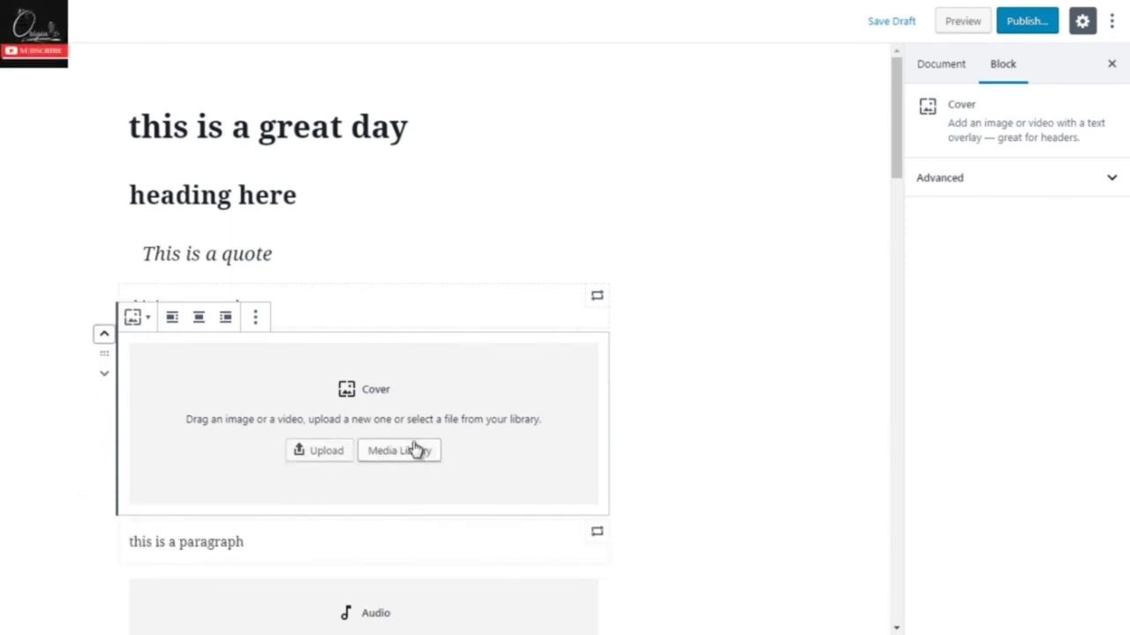